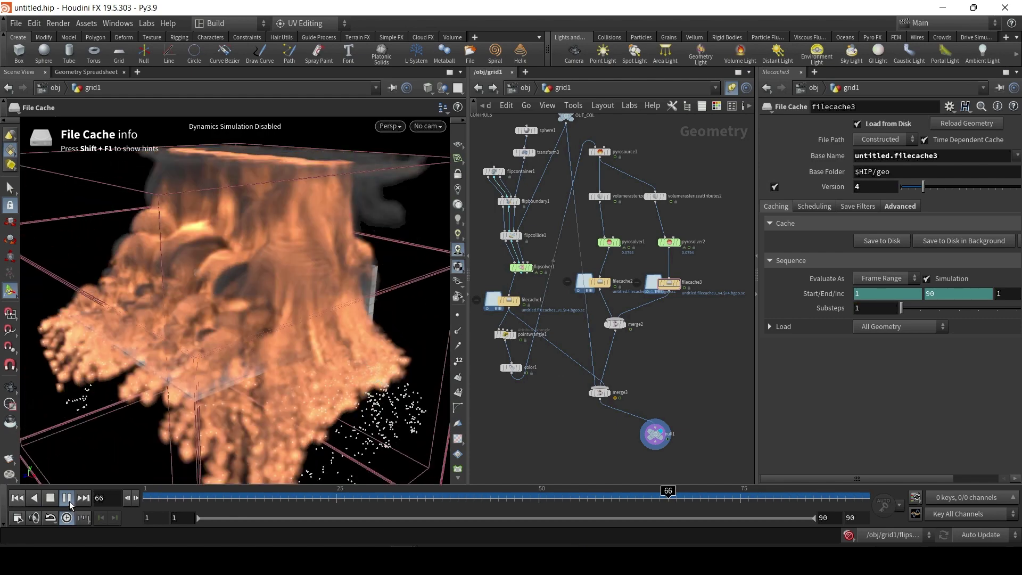
Scrub the timeline to review the napalm simulation's particles and growing smoke
left_click(50, 498)
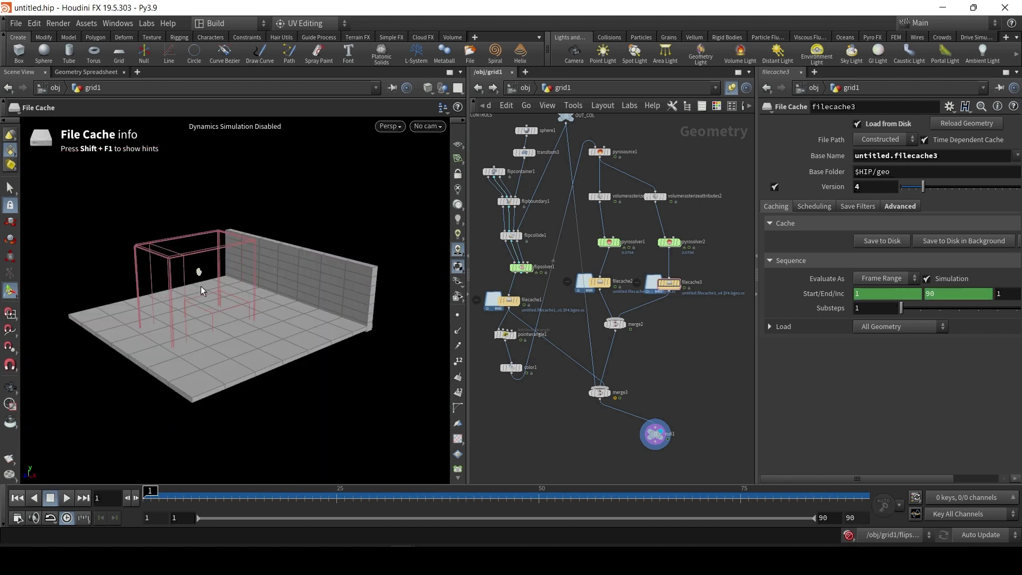
left_click_drag(151, 490, 251, 498)
middle_click_drag(574, 237, 547, 247)
left_click_drag(220, 491, 192, 495)
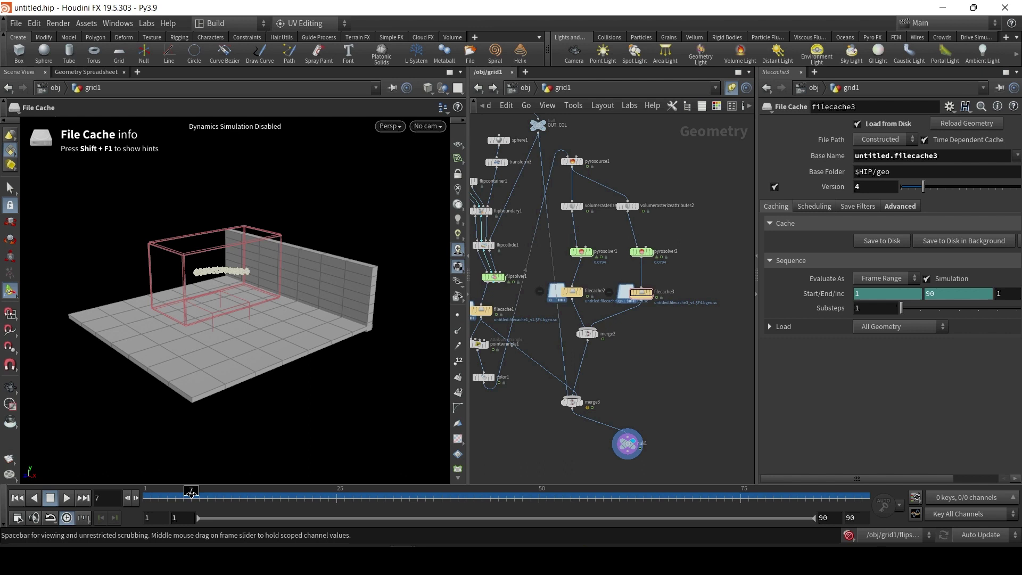
left_click_drag(207, 498, 146, 497)
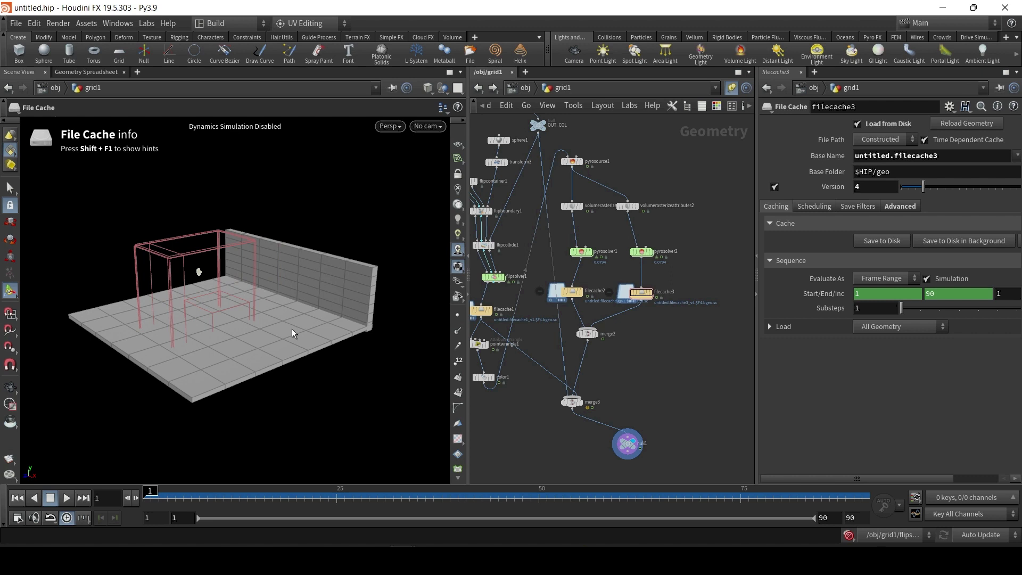
left_click_drag(151, 491, 313, 490)
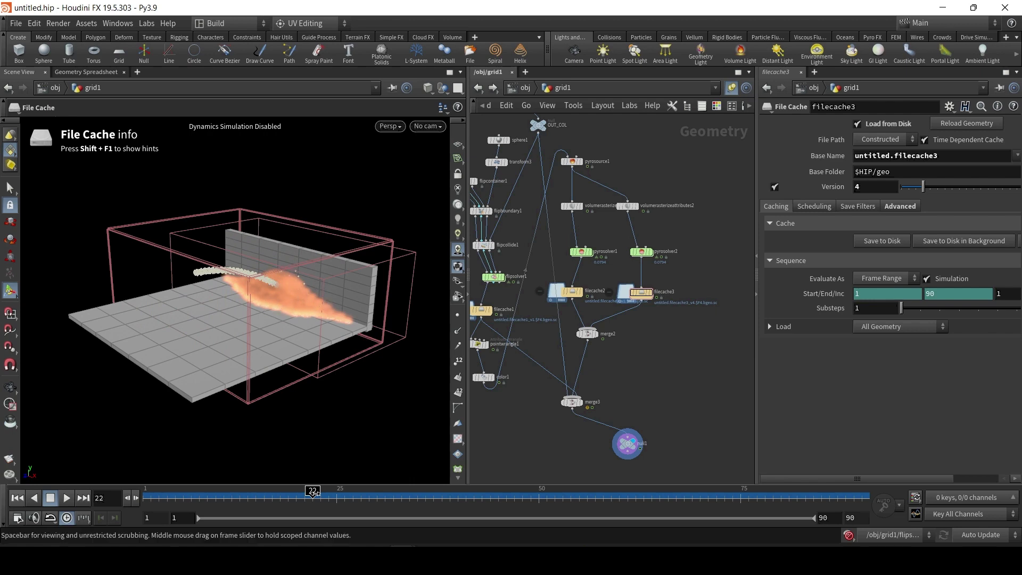
left_click_drag(313, 491, 725, 480)
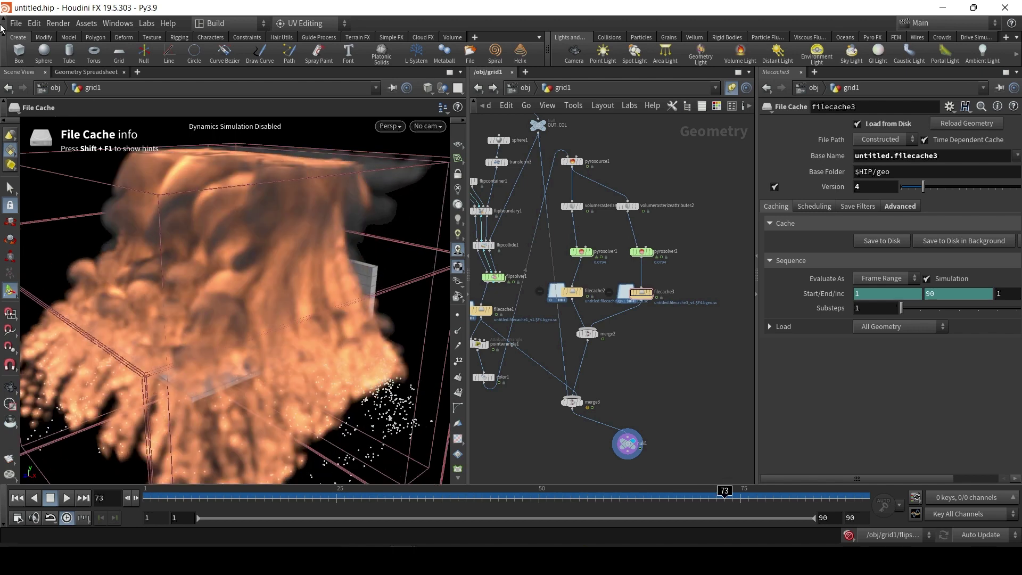
Save the scene as 'pyro flip.hip', dismissing the callback error
left_click(16, 24)
left_click(35, 110)
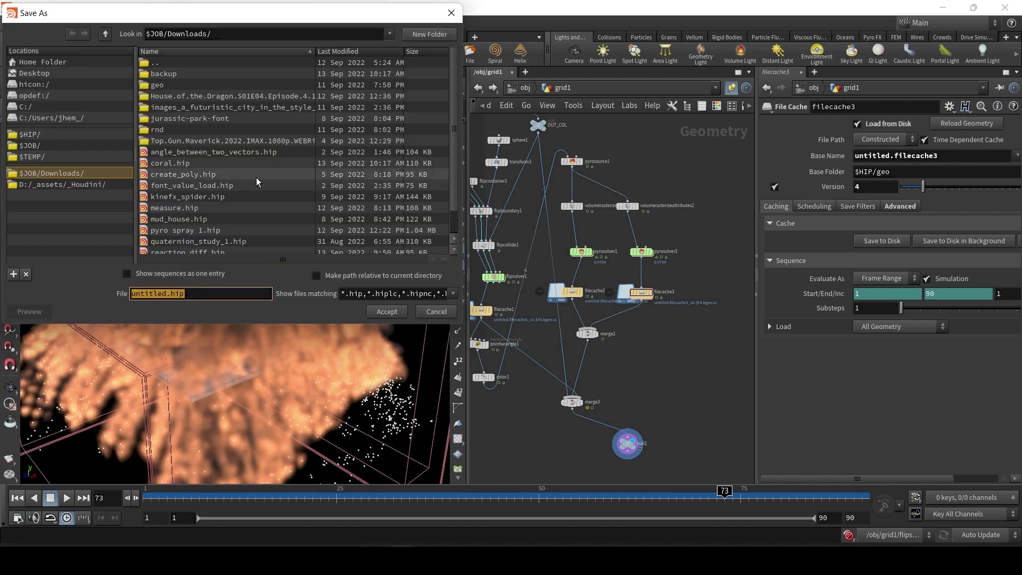
type("pyro")
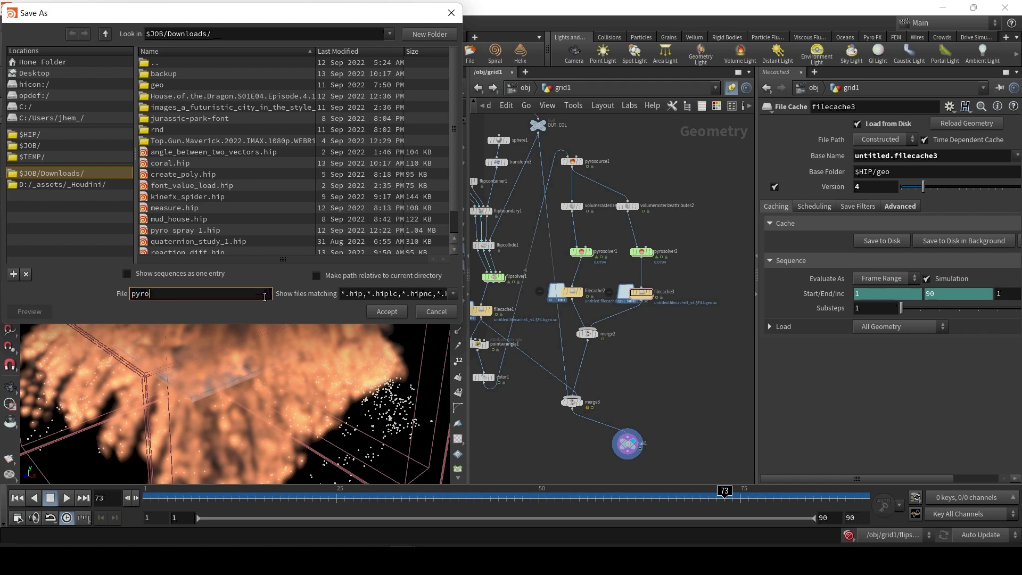
type(" flip")
key("Return")
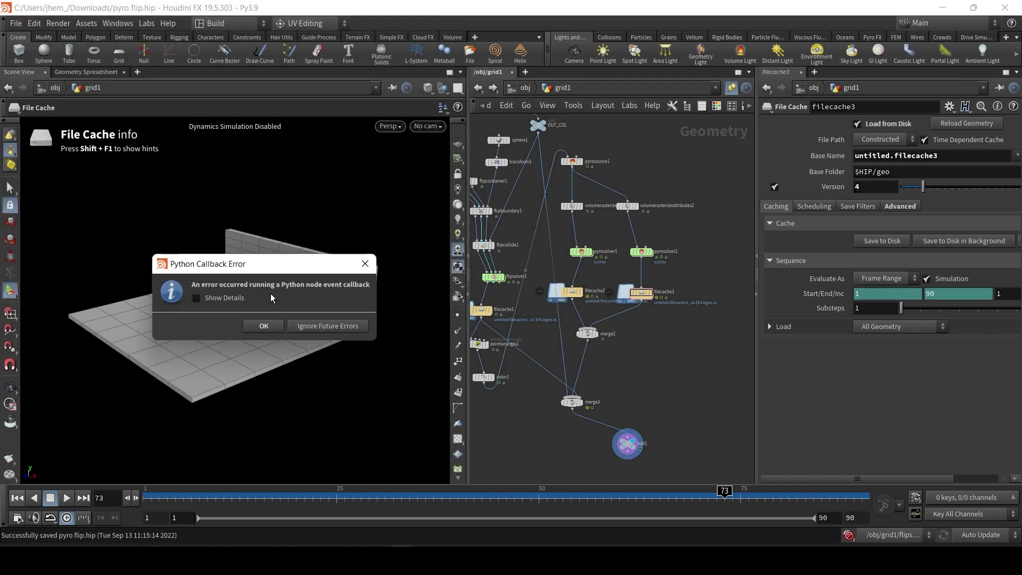
left_click(269, 330)
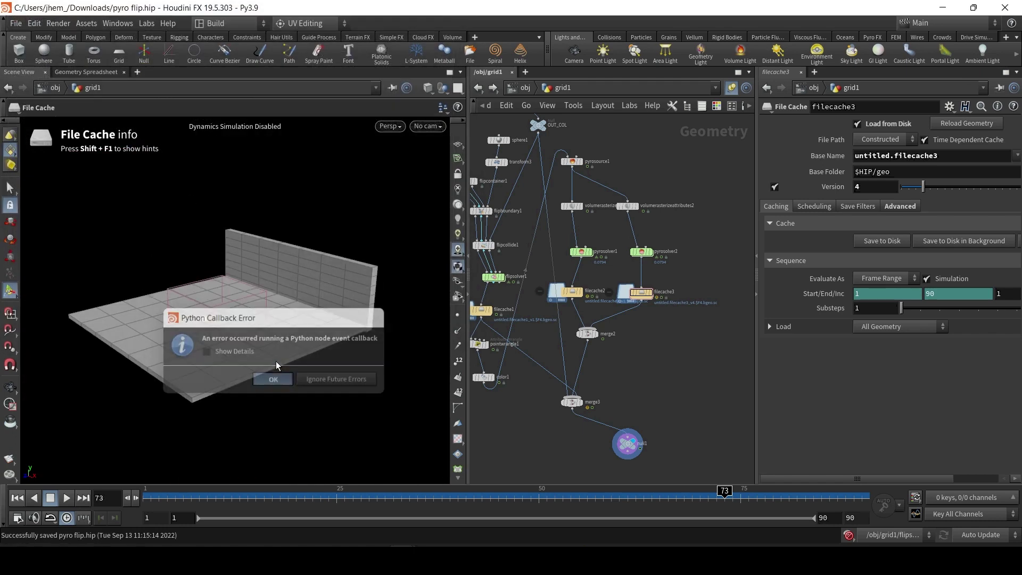
Reset Houdini to a new, empty untitled scene with Ctrl+N
left_click(16, 23)
key("Escape")
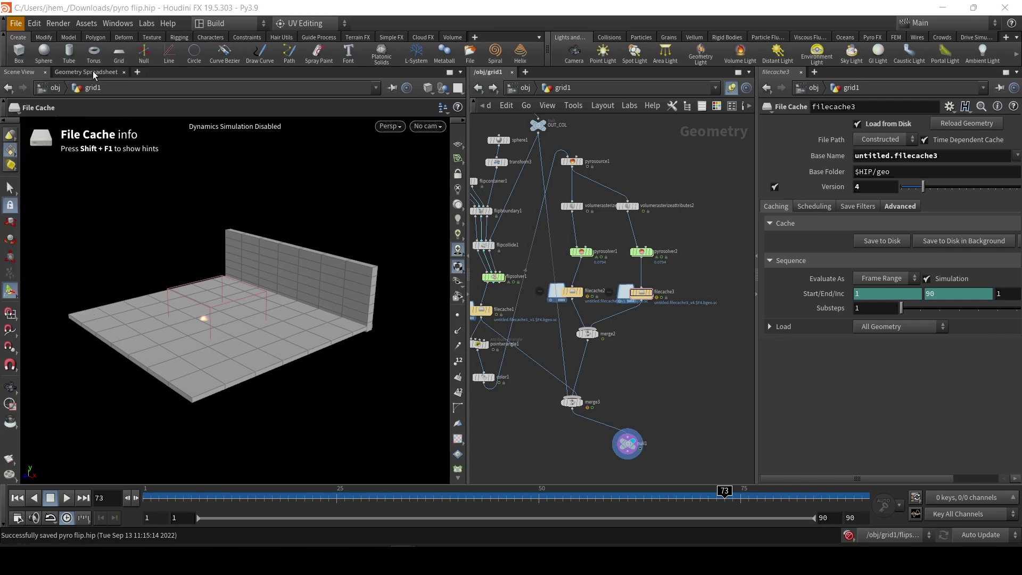
key("ctrl+n")
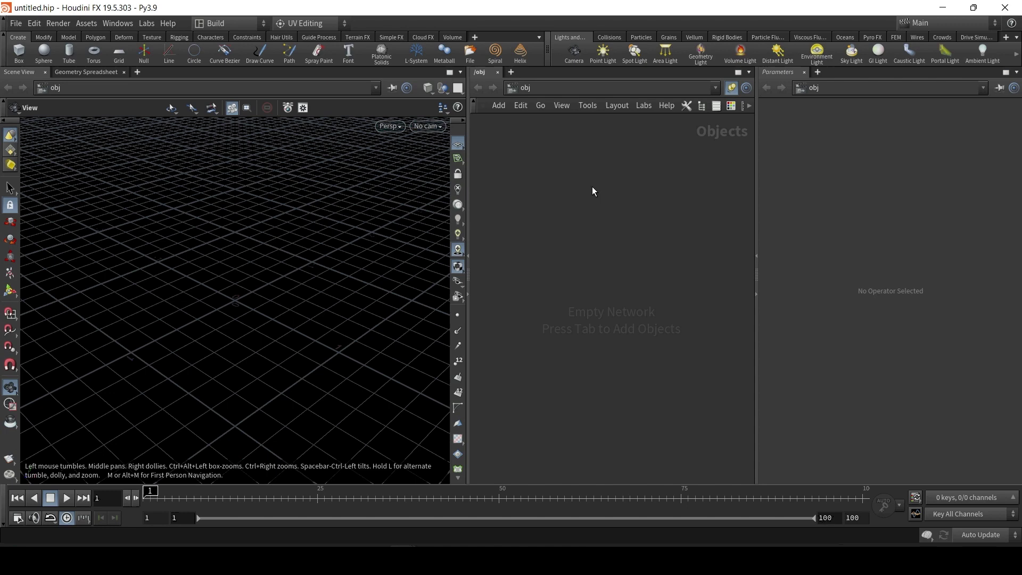
Add a Box object to the network and dive inside box1
key("Tab")
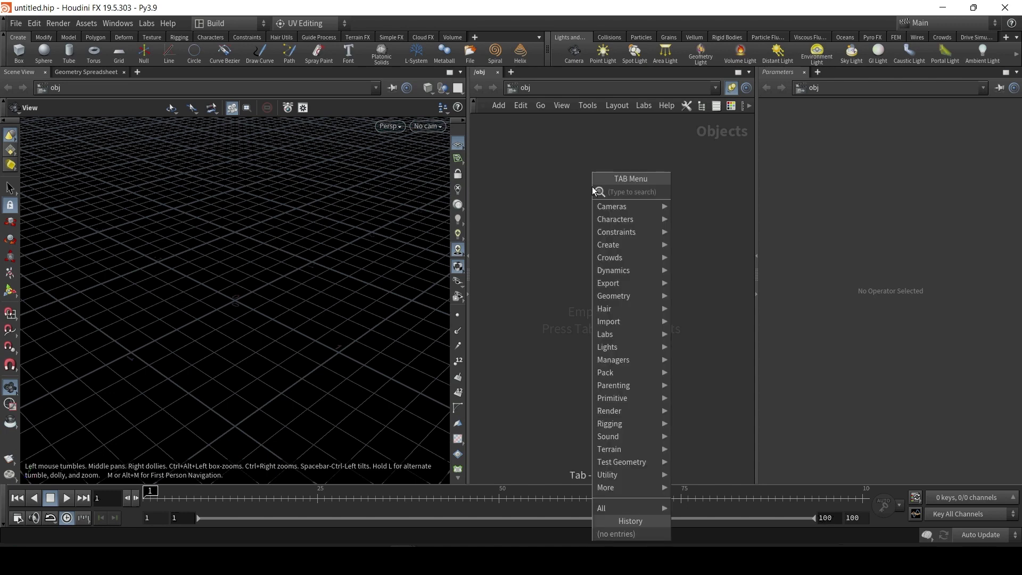
type("box")
left_click(687, 192)
left_click(533, 149)
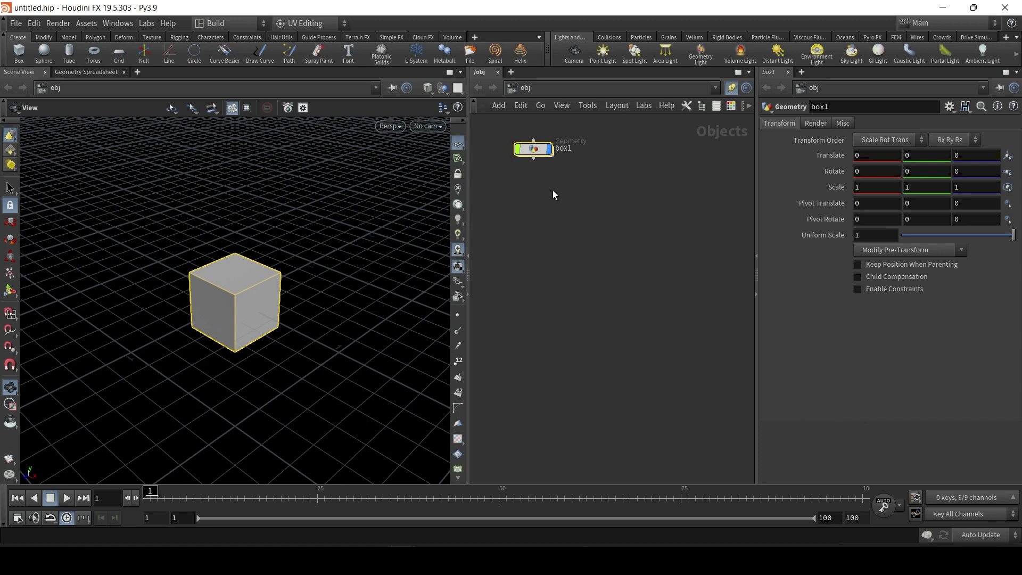
double_click(534, 149)
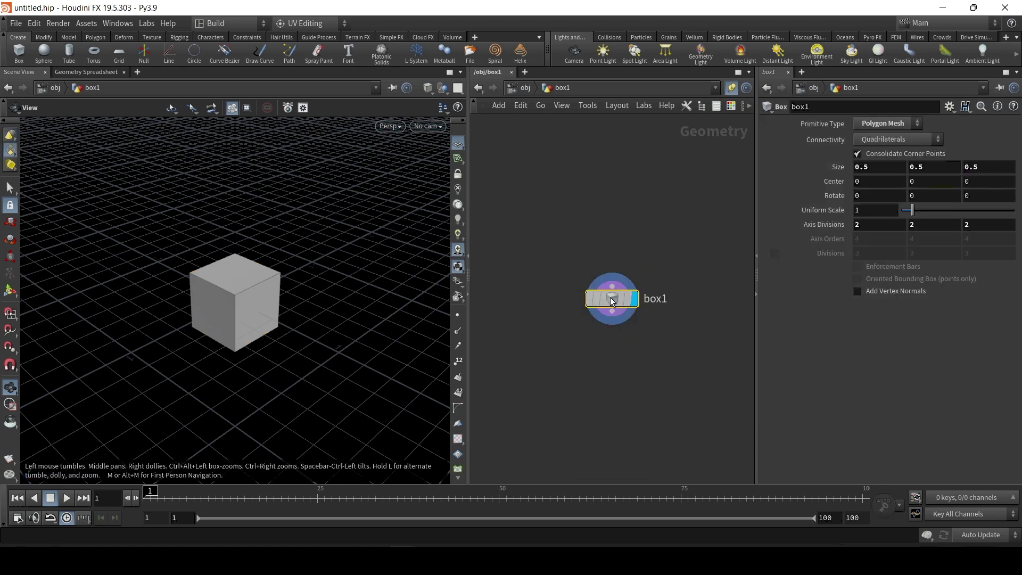
Drag the box's handles to stretch it into a long, flat slab
left_click_drag(611, 301, 534, 181)
left_click(10, 290)
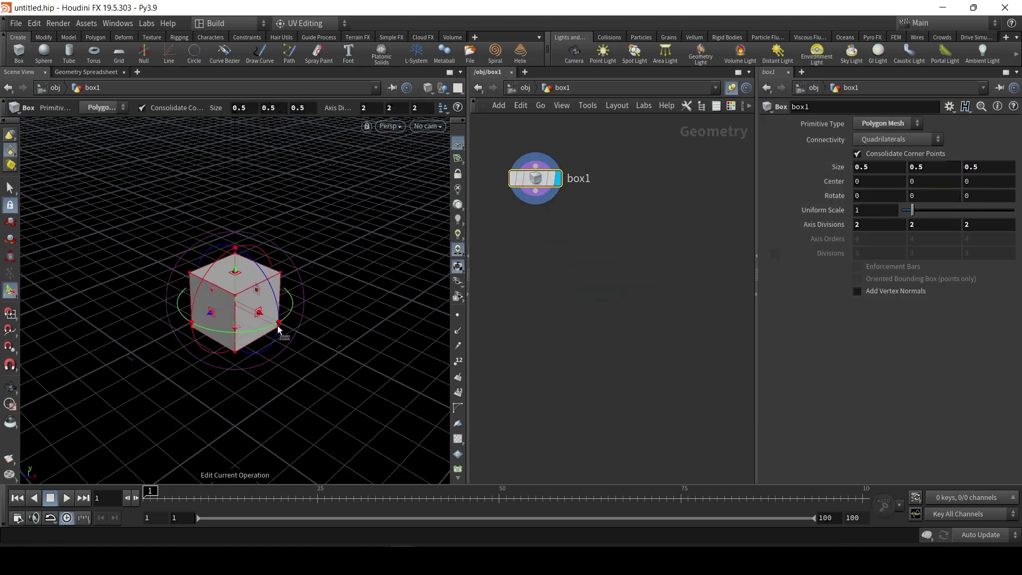
left_click_drag(278, 327, 146, 418)
left_click_drag(258, 342, 212, 331)
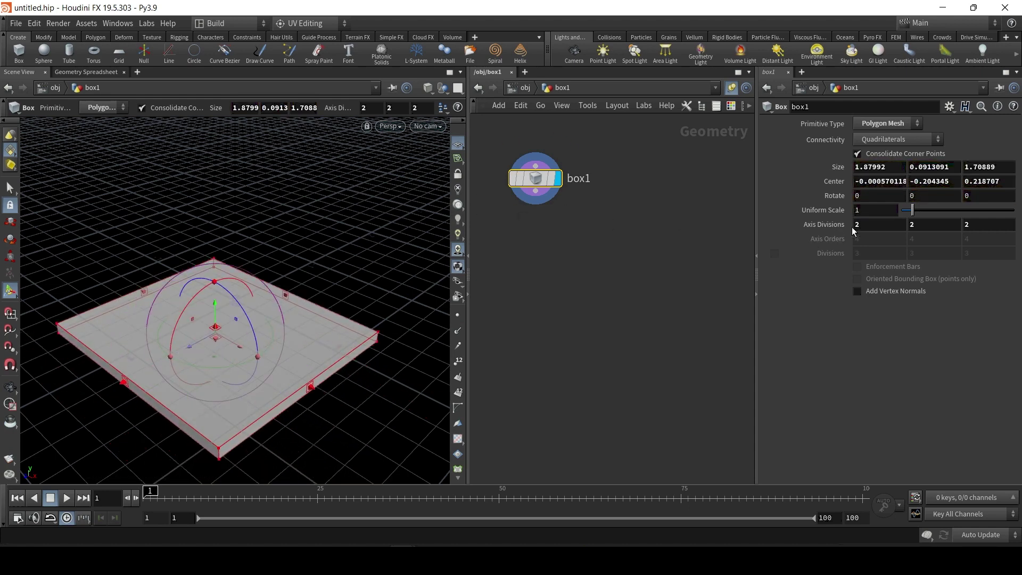
Give box1 axis divisions of 32, 2, 32 and paste a duplicate as box2
type("12")
key("Tab")
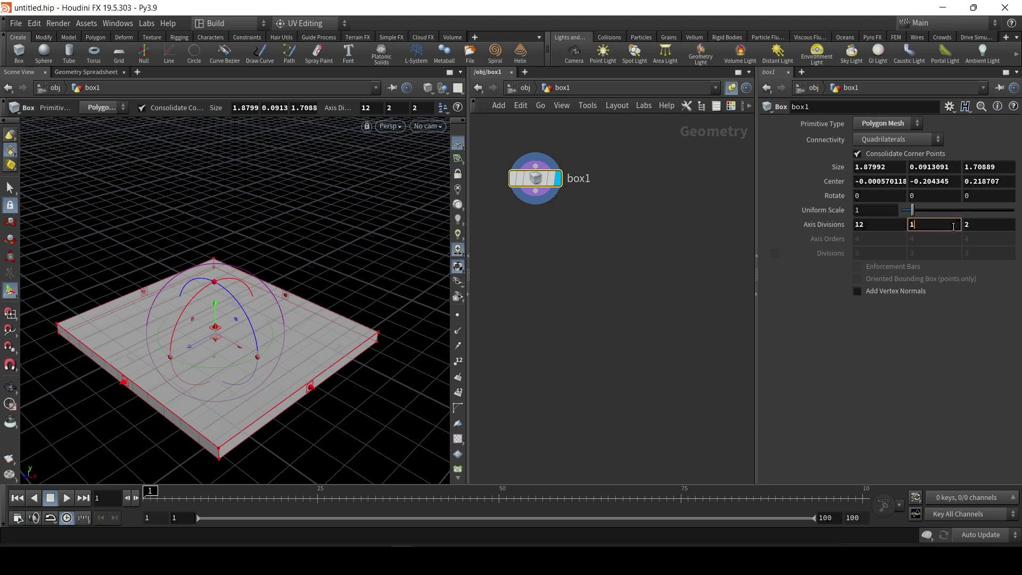
type("12")
key("Tab")
type("12")
key("Return")
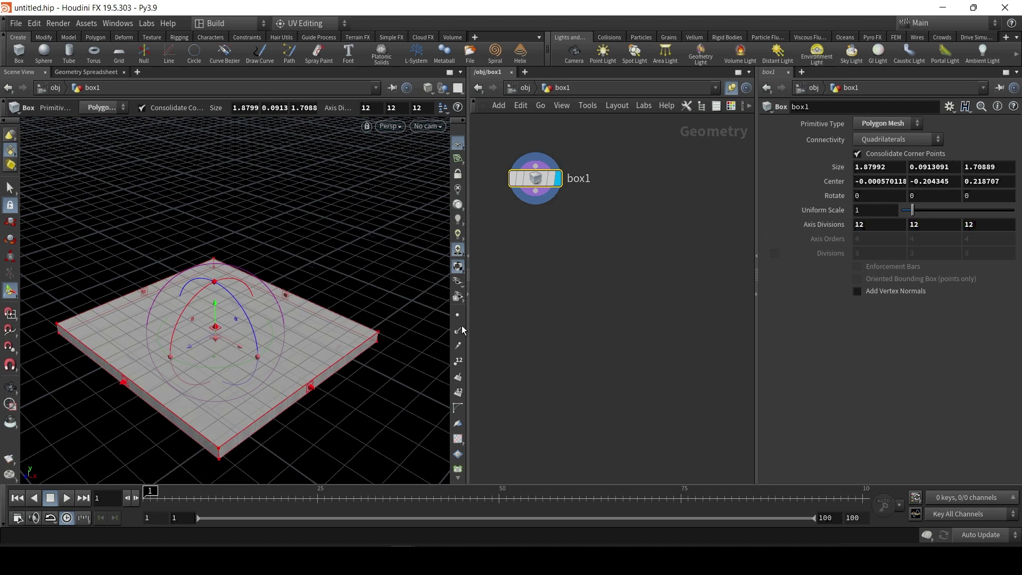
double_click(941, 225)
type("2")
key("Return")
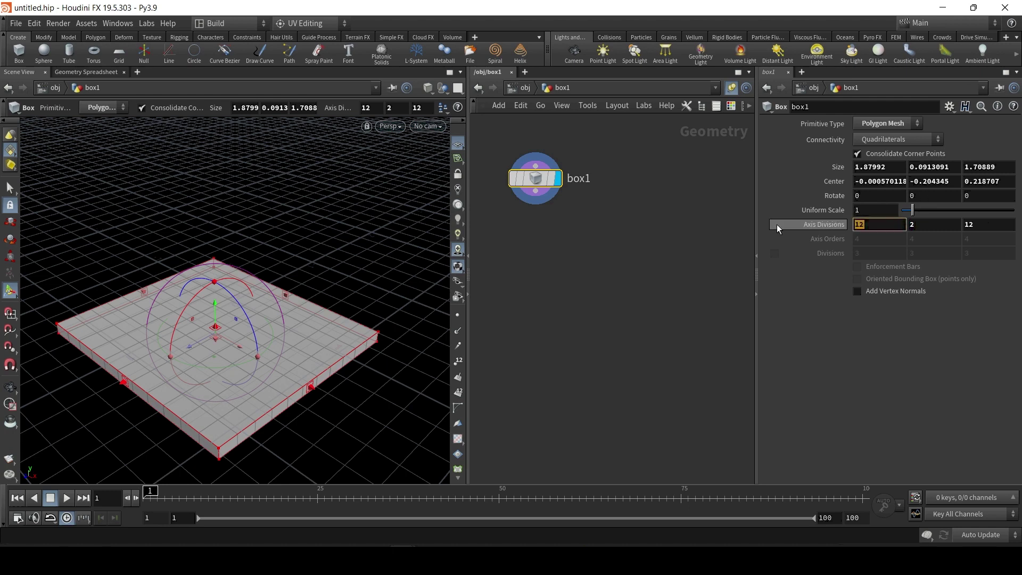
type("32")
key("Tab")
key("Tab")
type("32")
key("Return")
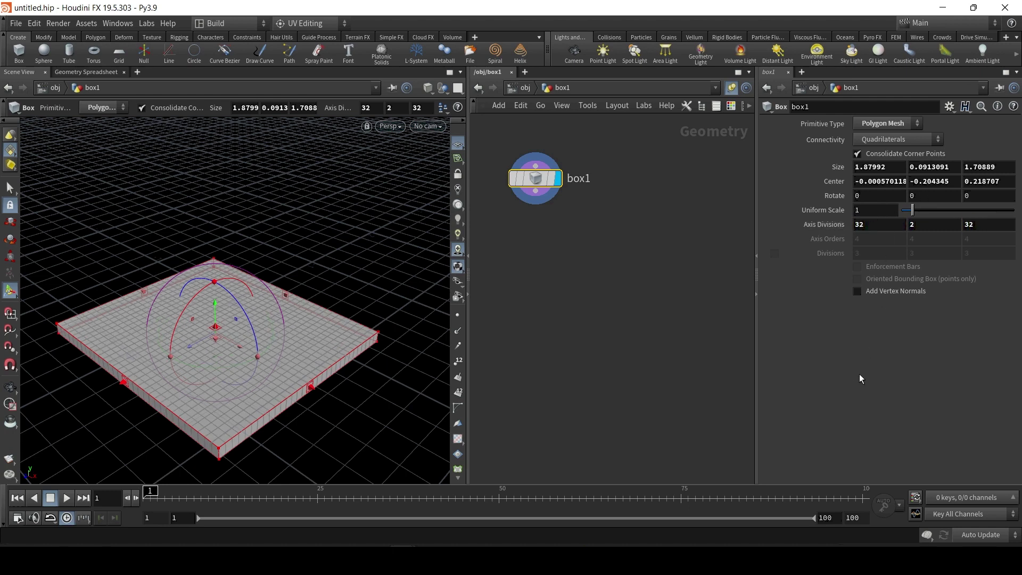
key("ctrl+c")
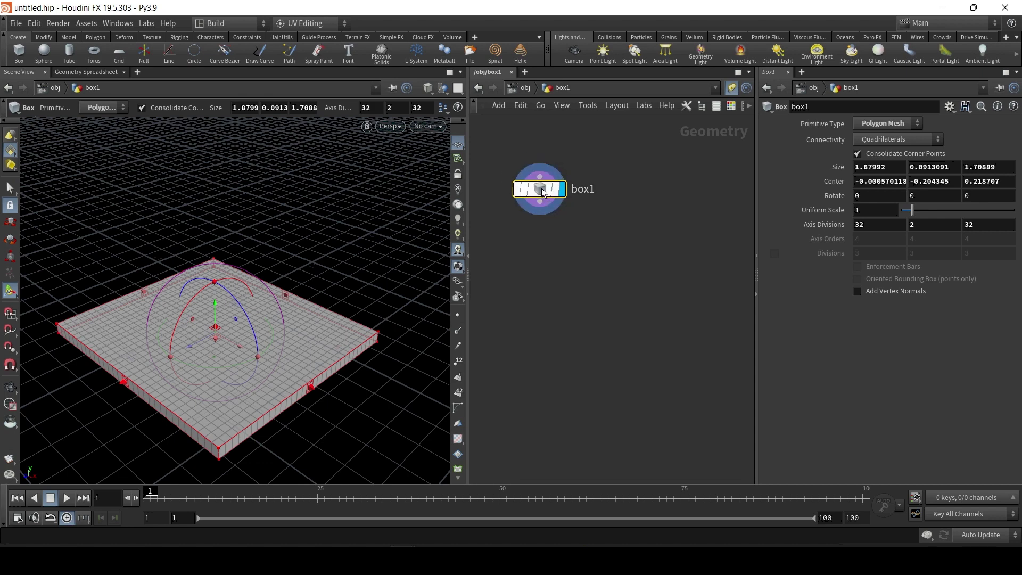
key("ctrl+v")
Move box2 beside box1, template box1, and rotate box2 -90 on X into a wall
left_click_drag(550, 187, 666, 194)
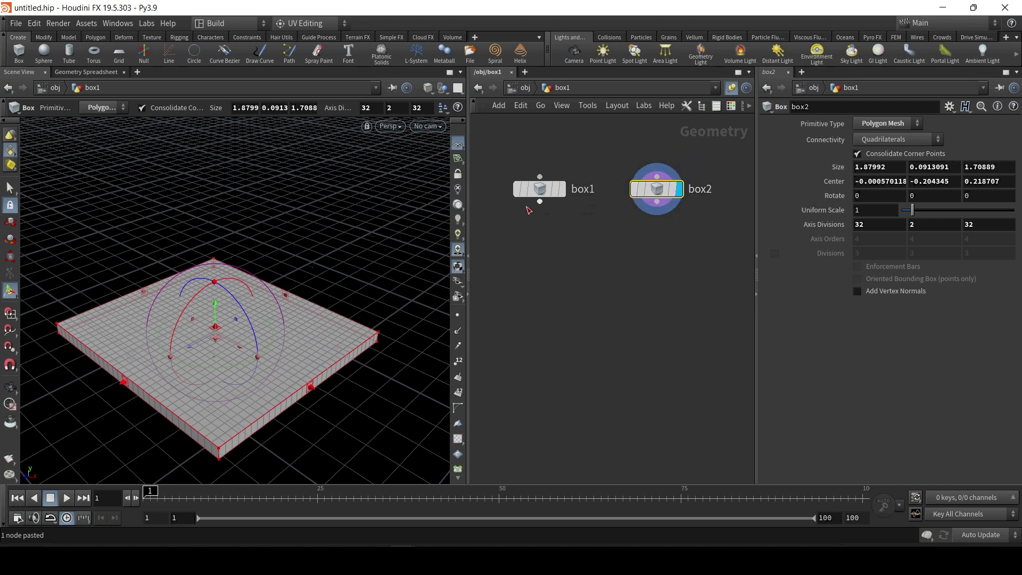
left_click(557, 189)
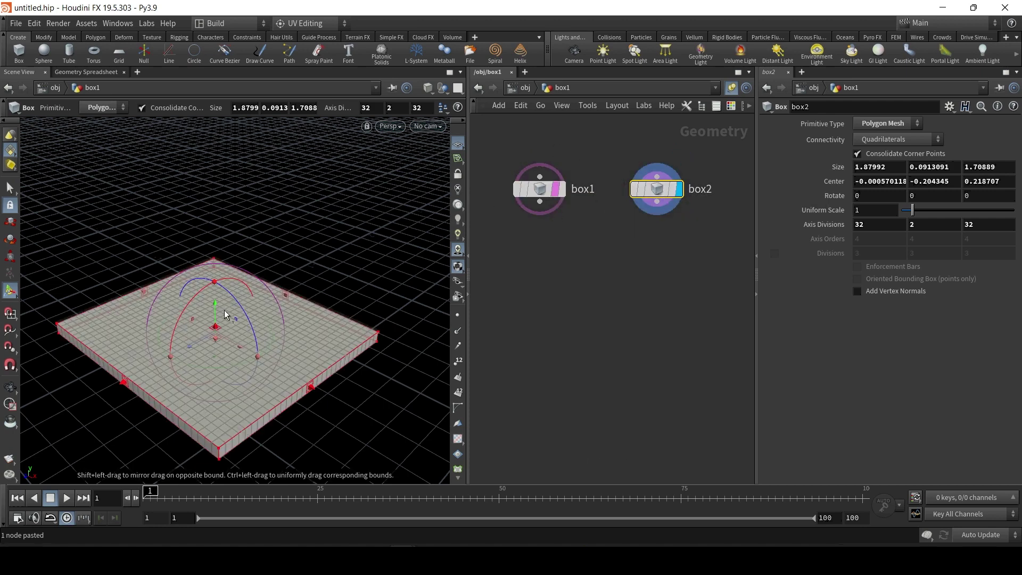
left_click_drag(196, 302, 349, 199)
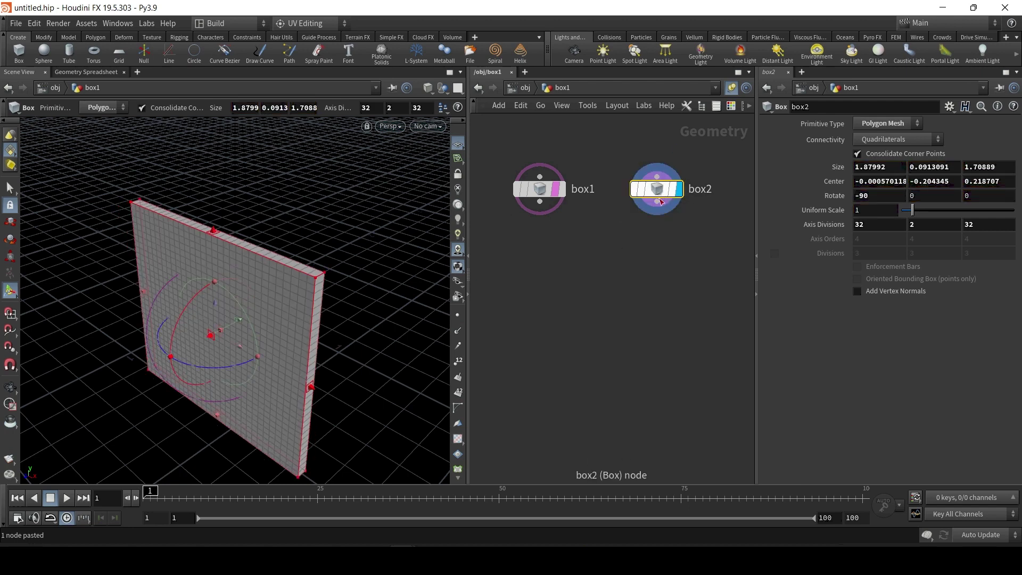
Add a Merge node from the Tab search
key("Tab")
type("merg")
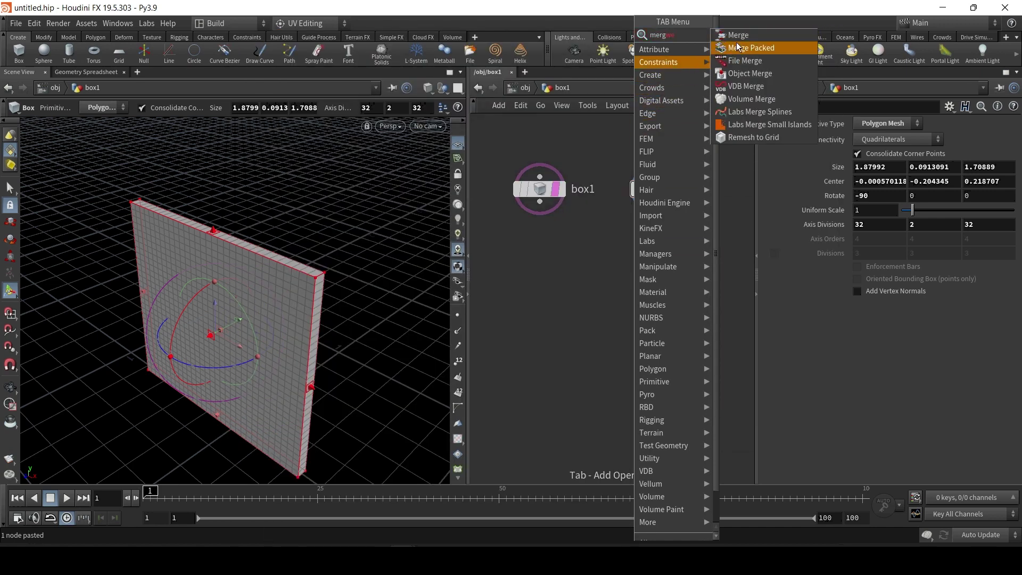
key("Return")
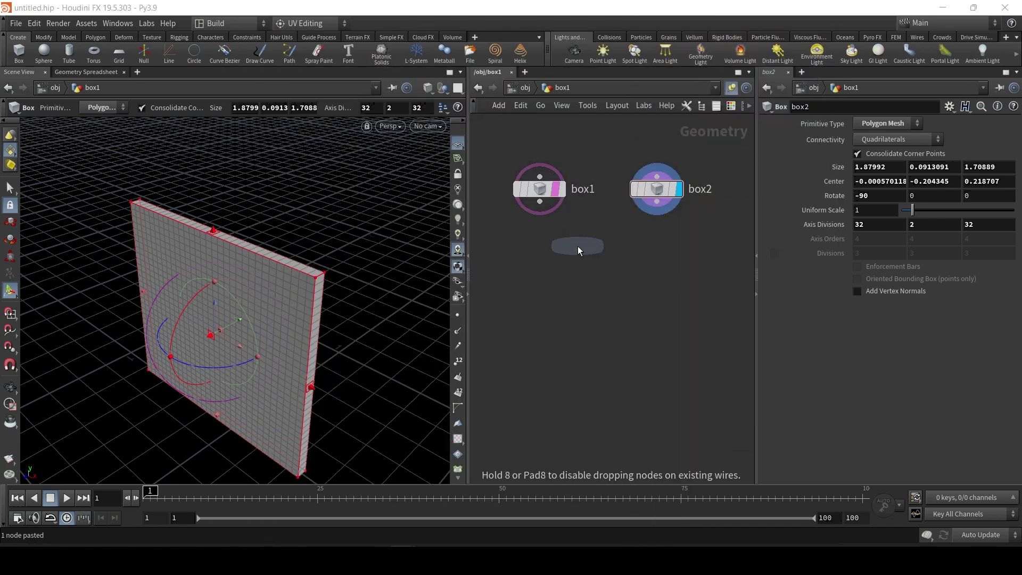
Place merge1 below the boxes, wire box1 and box2 into it, and display it
left_click(586, 267)
left_click_drag(540, 203, 586, 258)
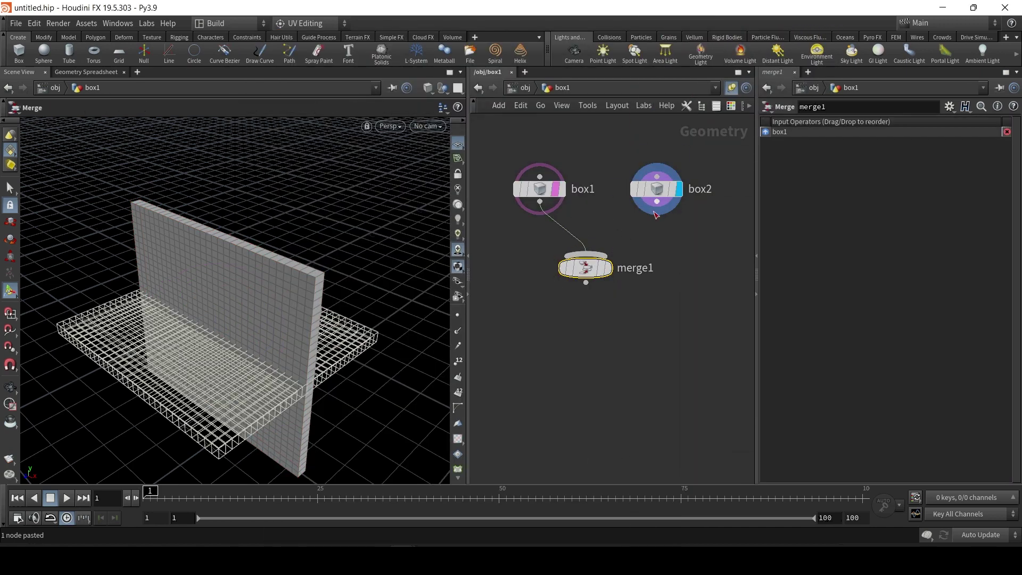
left_click_drag(657, 202, 586, 258)
left_click(609, 269)
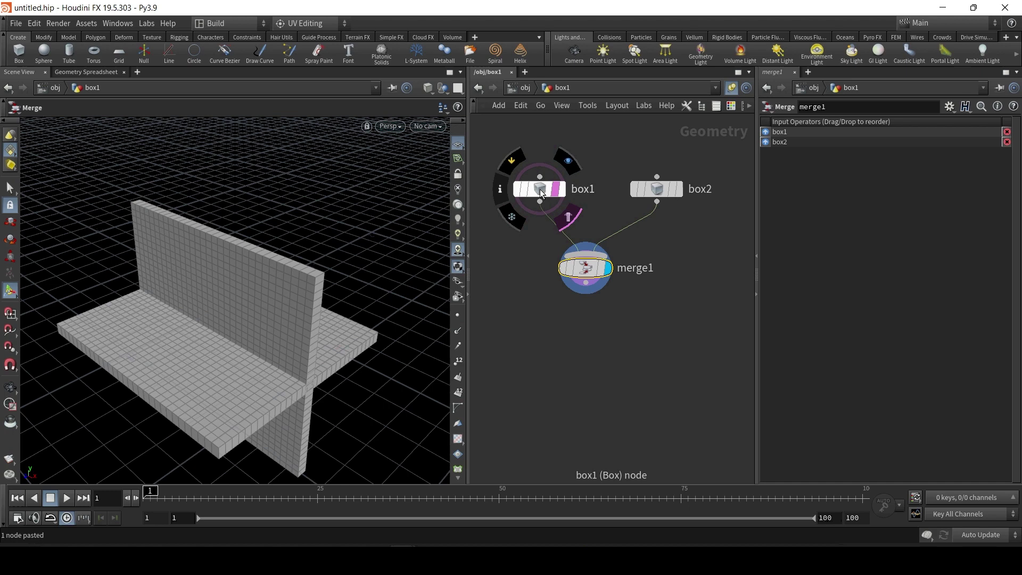
Shift the floor slab box1 slightly along its depth axis
mouse_move(594, 278)
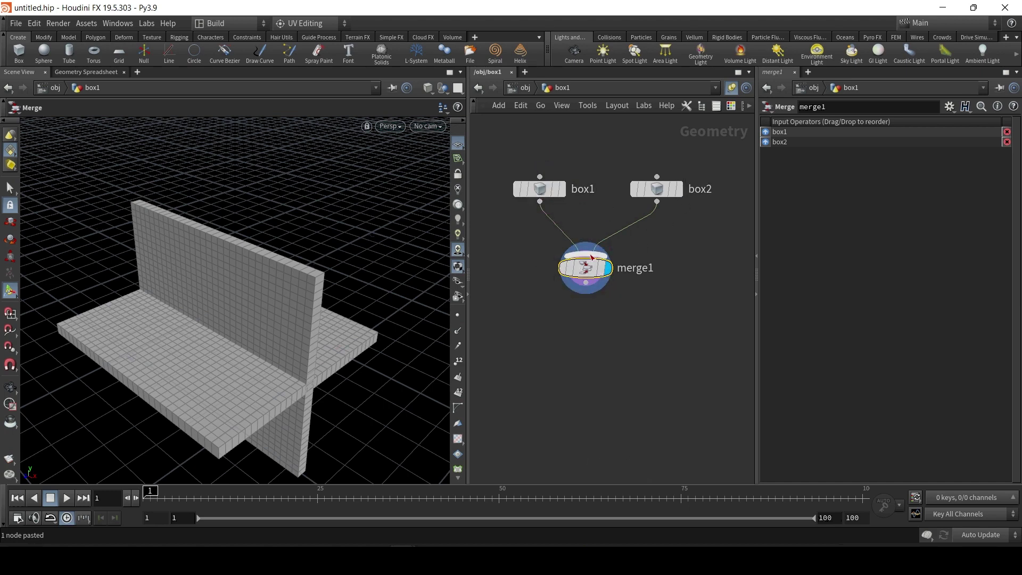
left_click(542, 192)
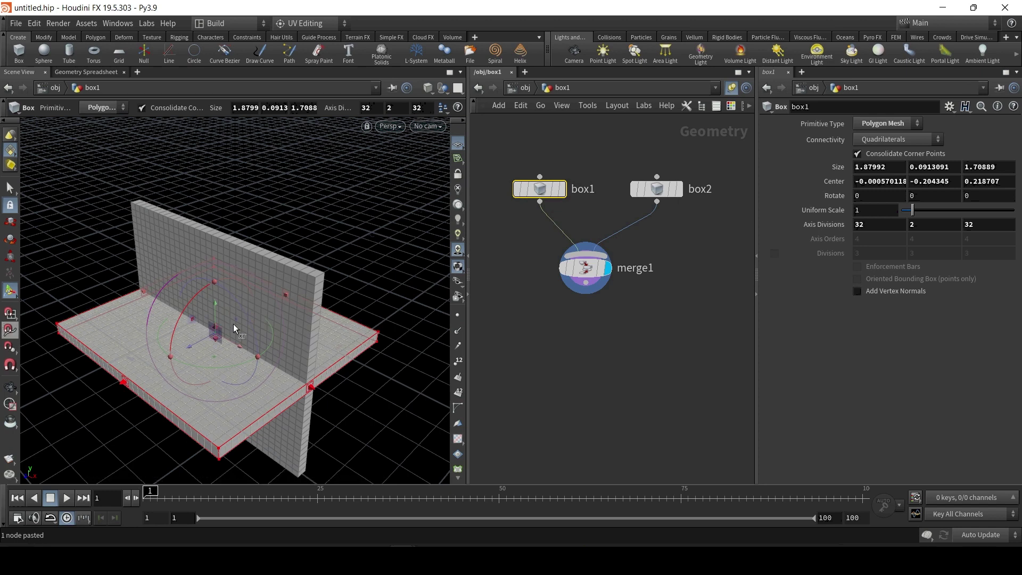
left_click_drag(198, 347, 193, 362)
key("r")
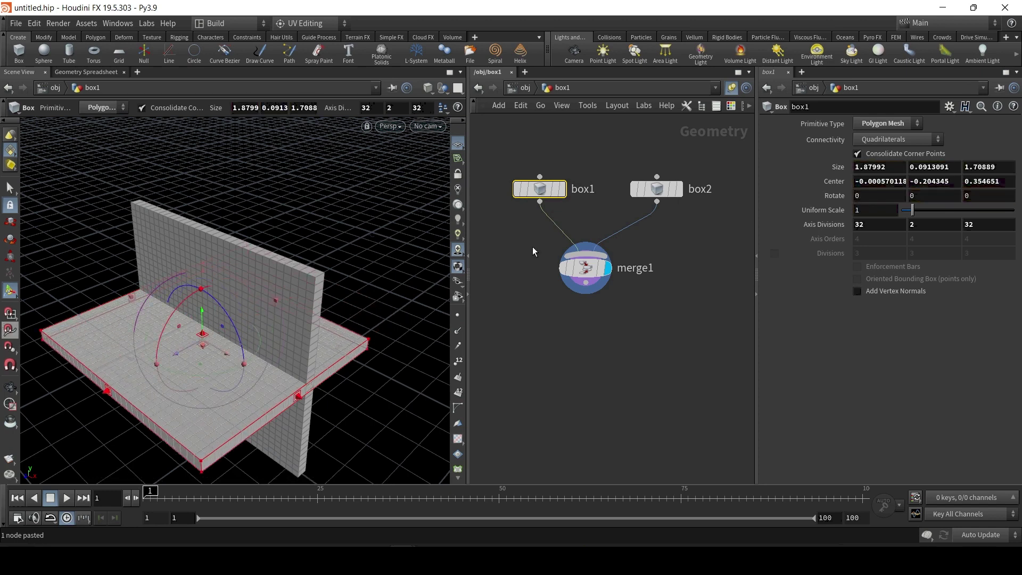
Push the box2 wall onto the slab's back edge and lower its top to shorten it
left_click(657, 189)
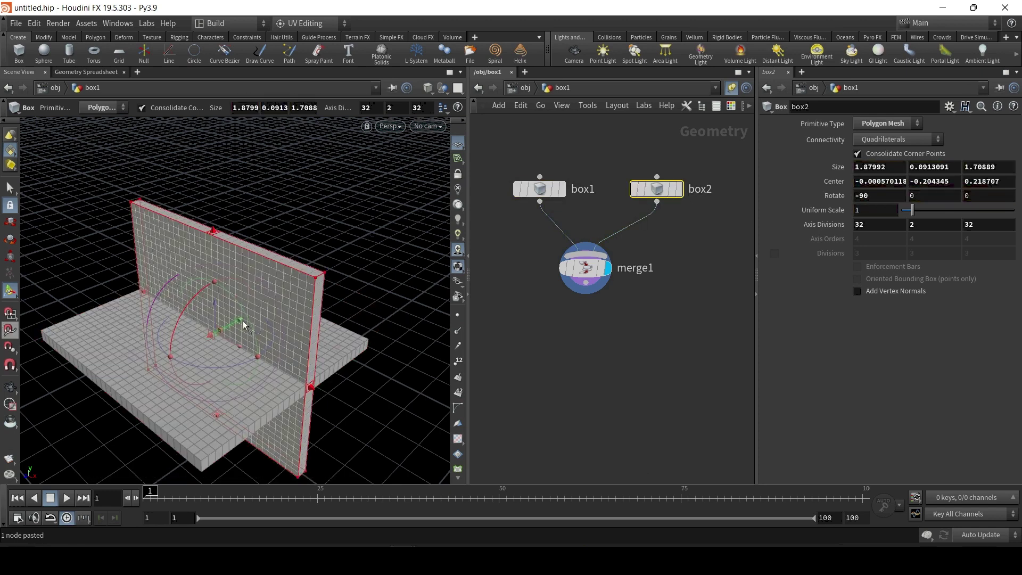
key("t")
left_click_drag(274, 314, 277, 227)
left_click_drag(282, 144, 279, 221)
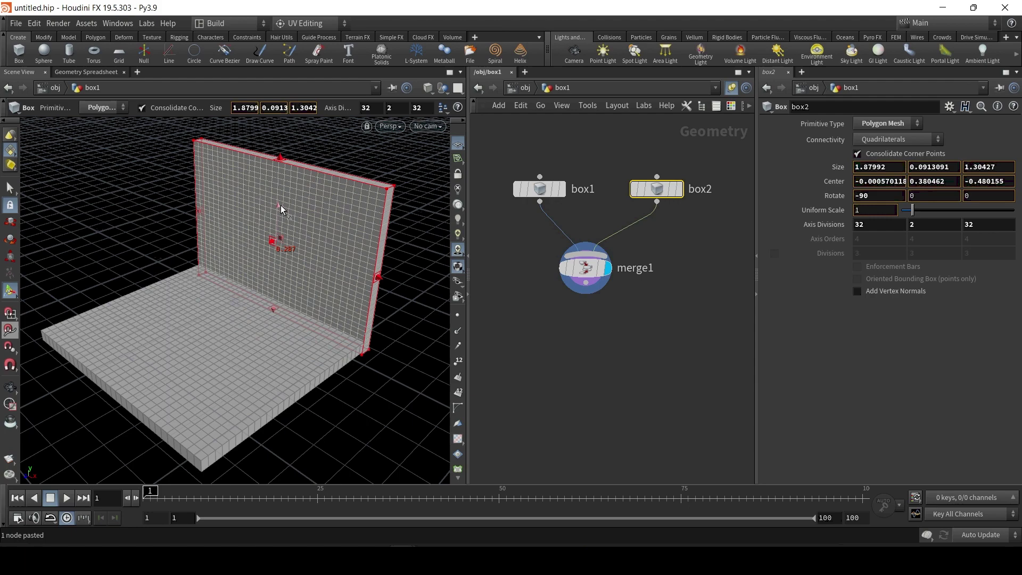
left_click(671, 342)
left_click_drag(137, 390, 254, 320)
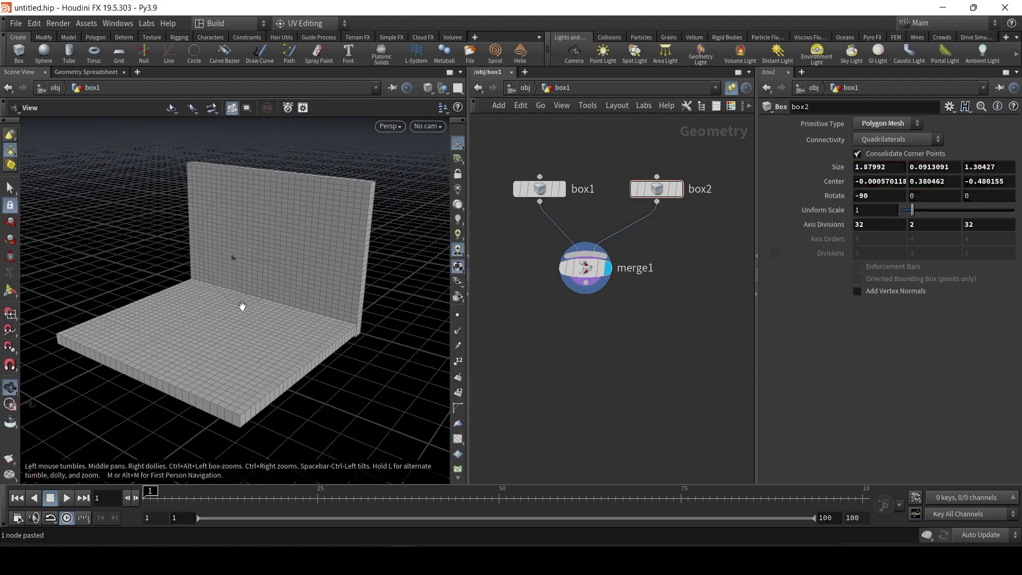
key("Return")
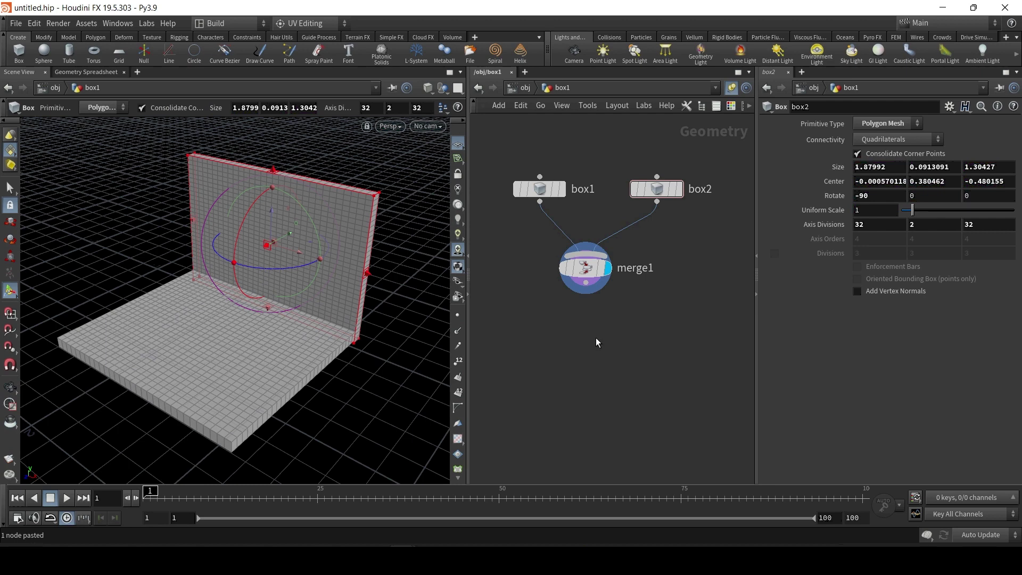
Place a Null below merge1, wire merge1 into it, and rename it OUT_COL
key("Tab")
type("null")
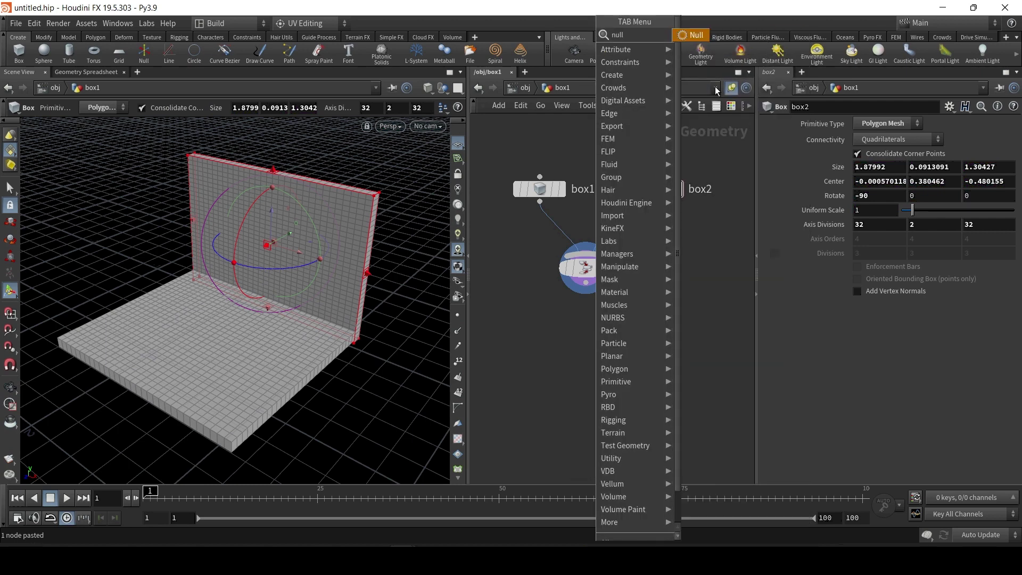
left_click(694, 34)
left_click(540, 340)
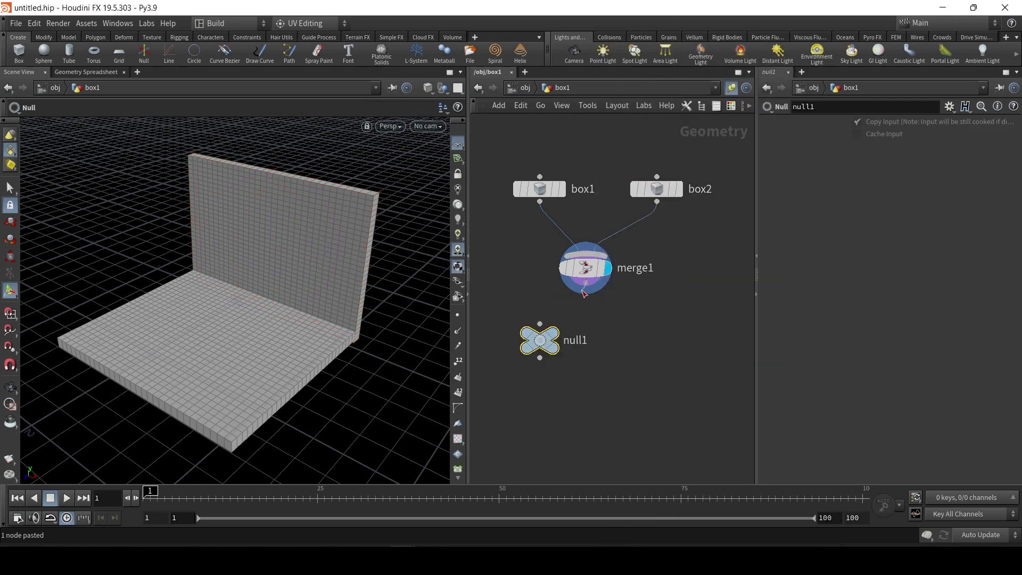
left_click_drag(584, 292, 539, 326)
double_click(572, 339)
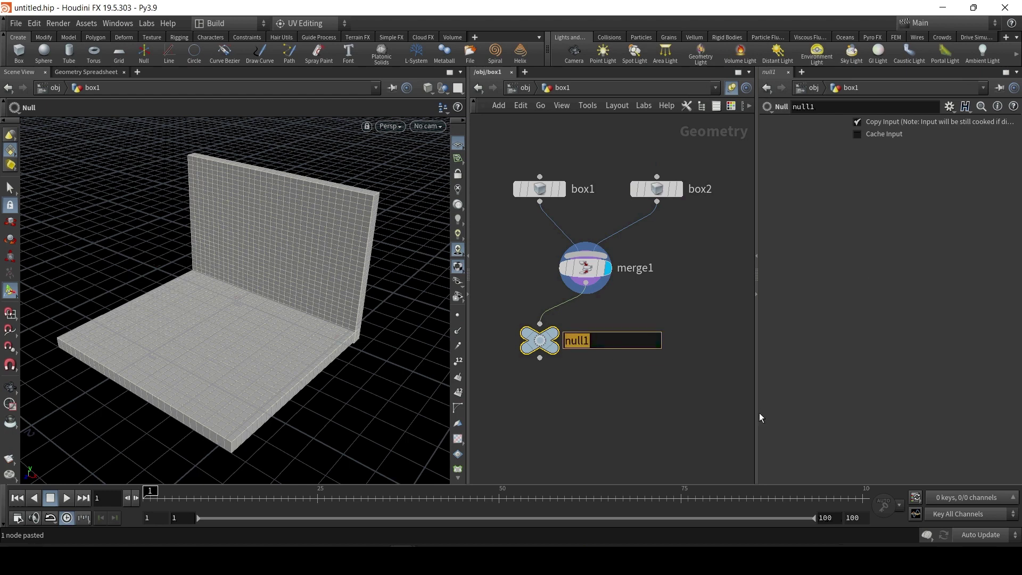
type("OUT_COL")
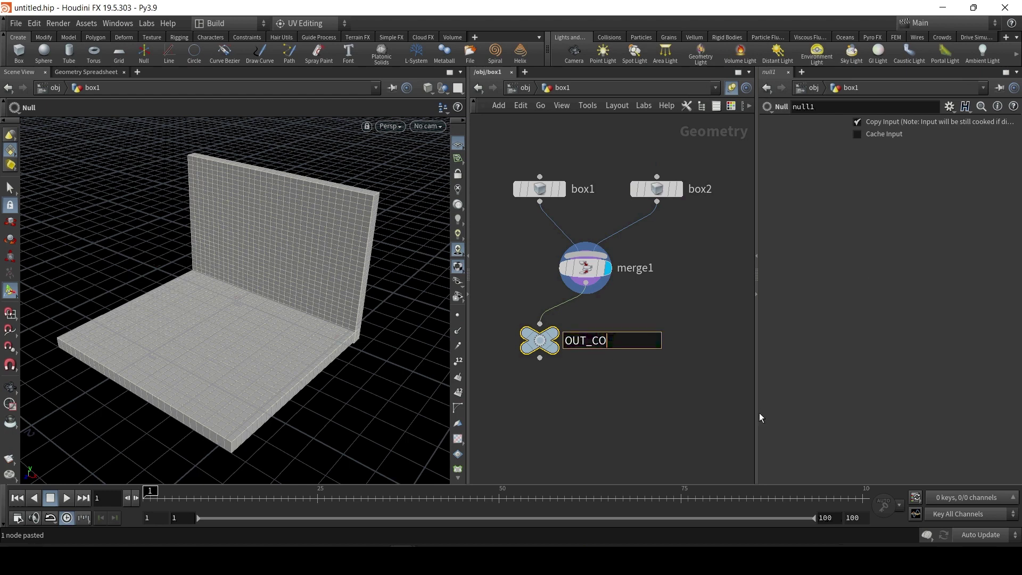
key("Return")
scroll(664, 326, "down", 2)
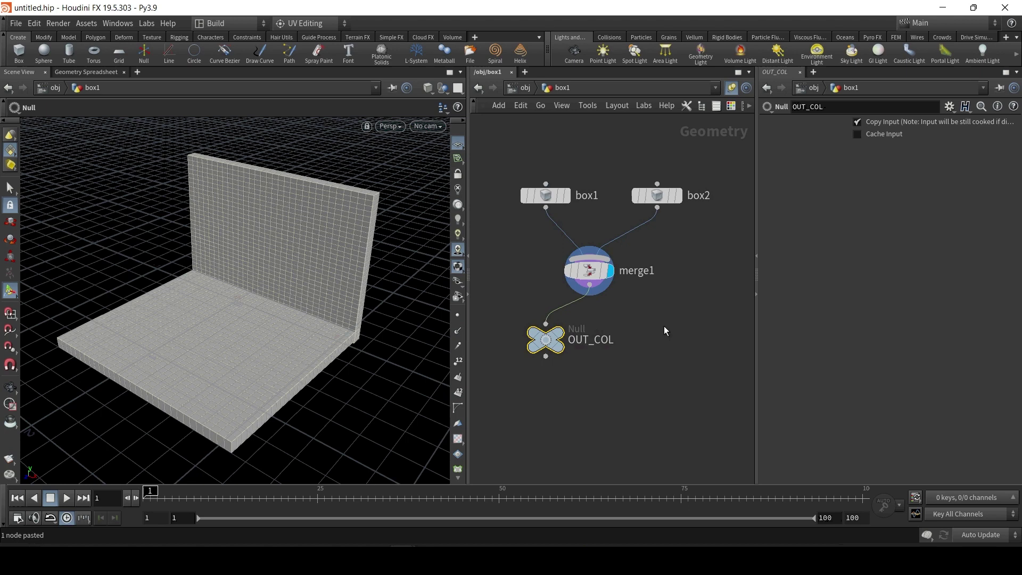
key("space")
mouse_move(696, 354)
left_mouse_down()
mouse_move(664, 299)
mouse_move(643, 285)
left_mouse_up()
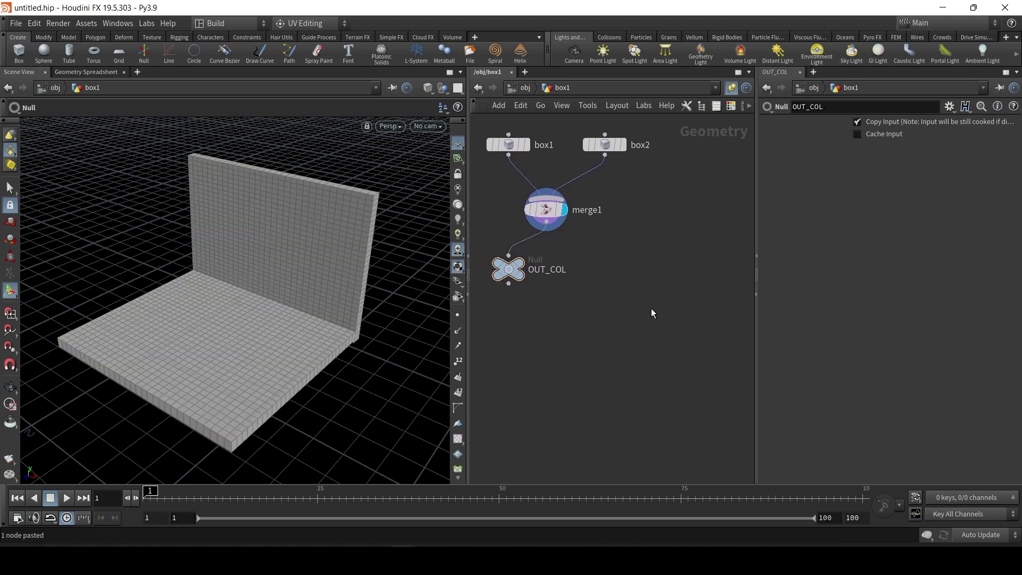
Add sphere1 with uniform scale 0.19 and lift it above the floor in front of the wall
key("Tab")
type("s")
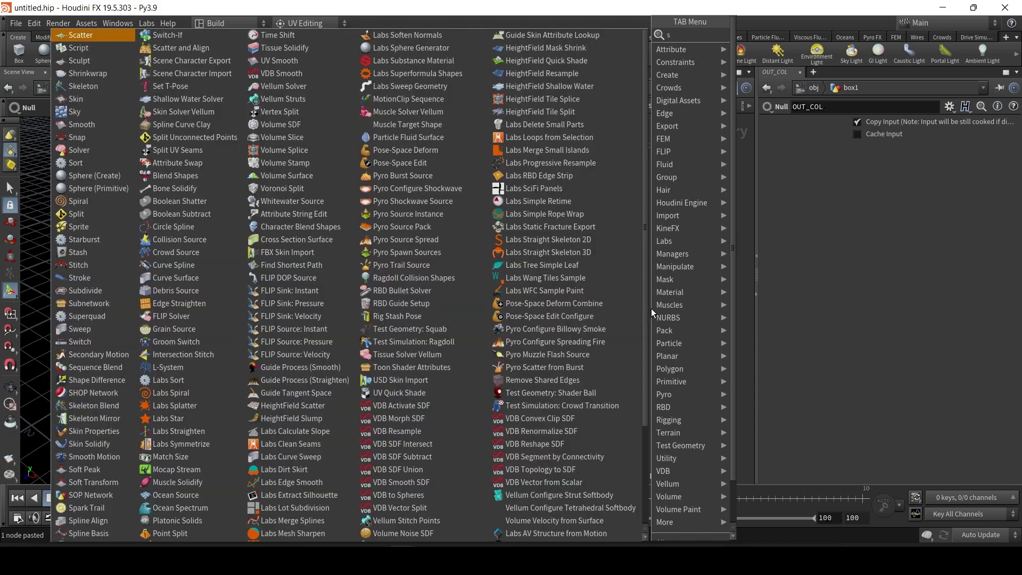
type("phere")
left_click(772, 47)
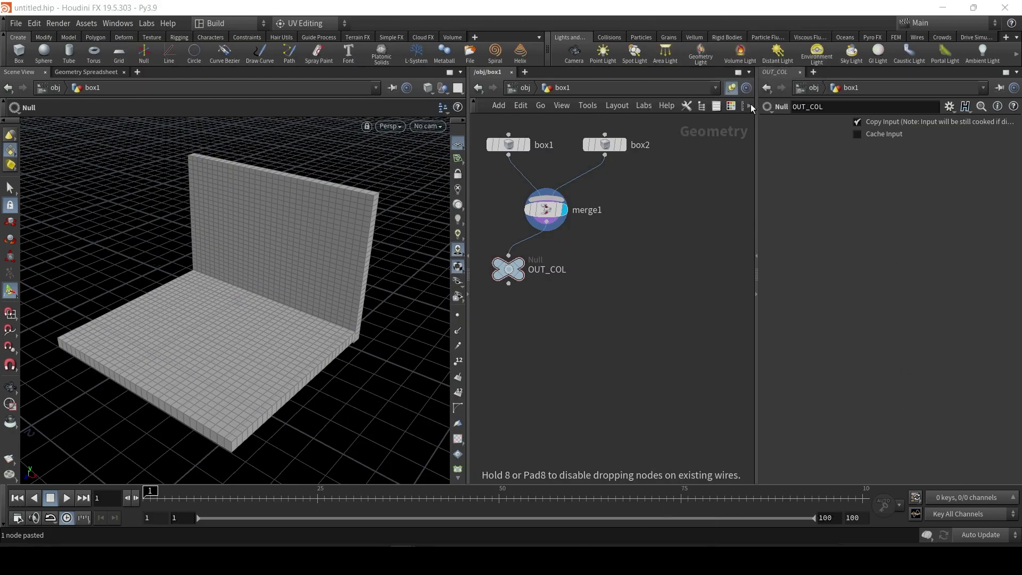
left_click(667, 193)
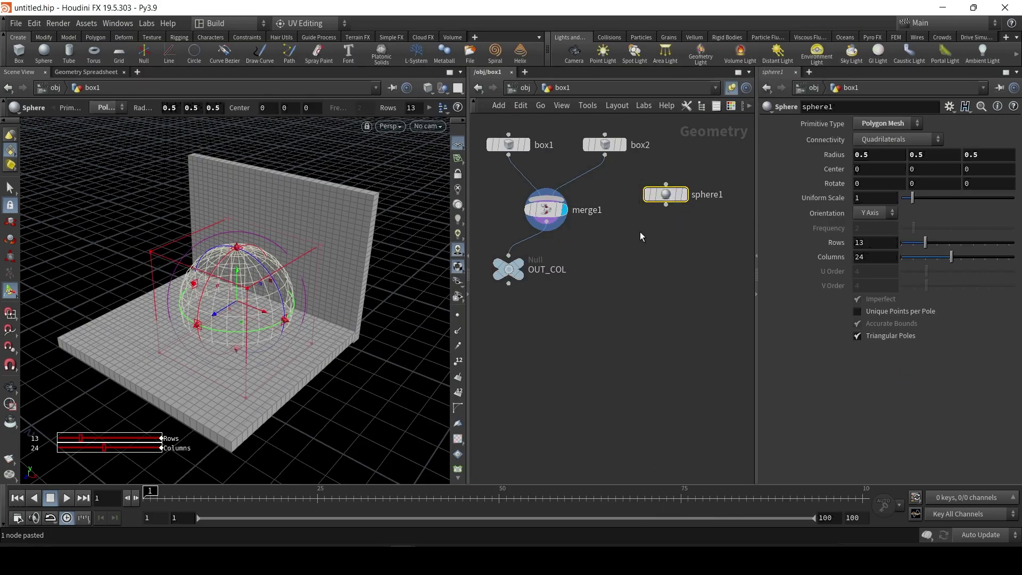
left_click_drag(913, 197, 904, 198)
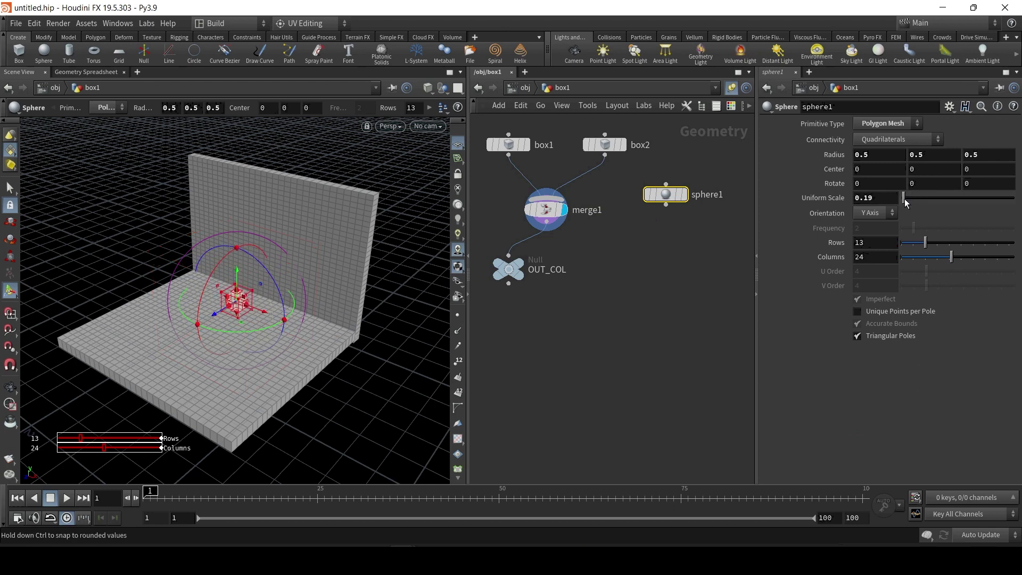
left_click_drag(231, 310, 154, 223)
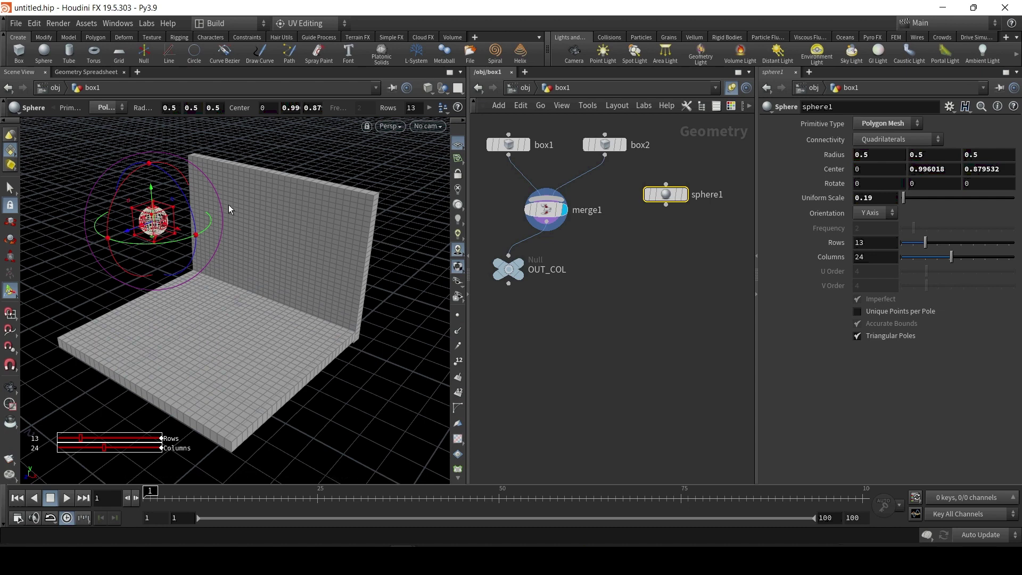
left_click(702, 288)
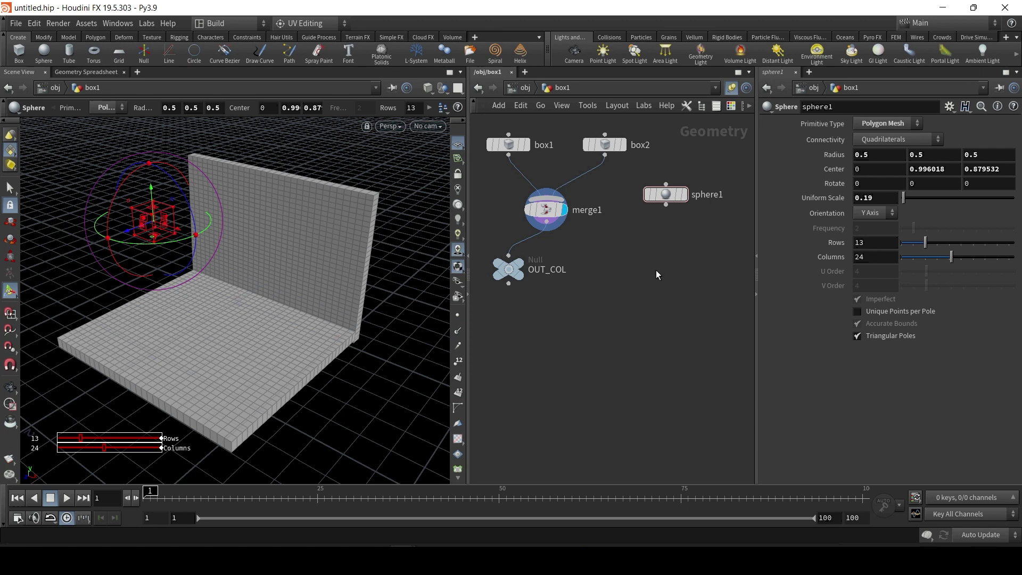
Place a FLIP Container node with a FLIP Boundary node below it
key("Tab")
type("fl")
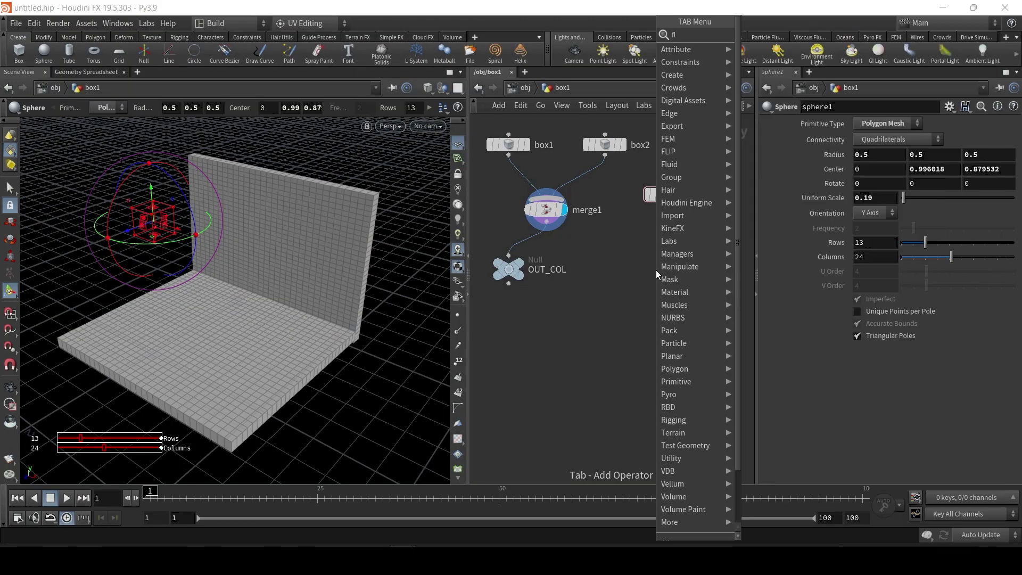
type("ip")
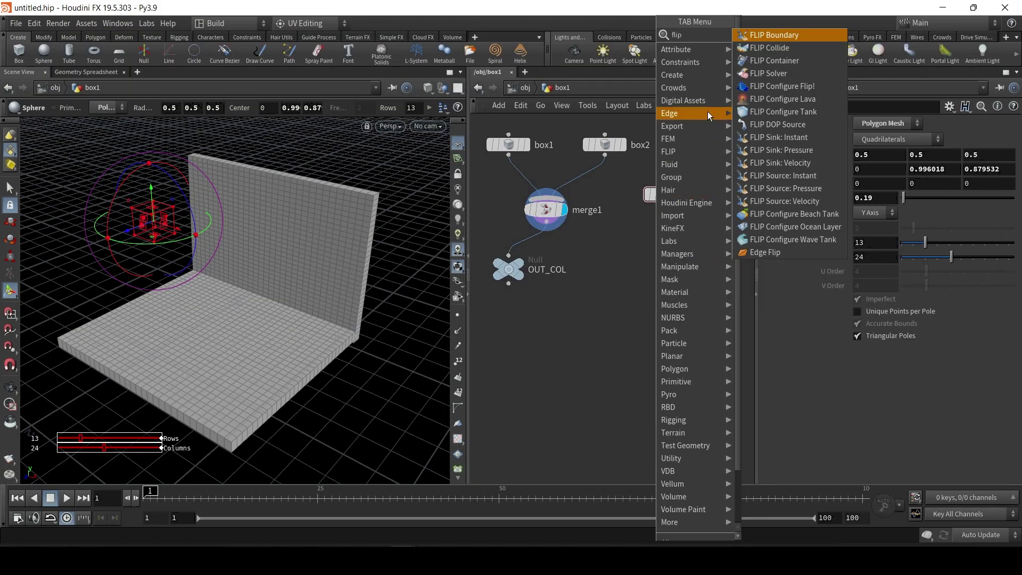
left_click(792, 63)
left_click(646, 252)
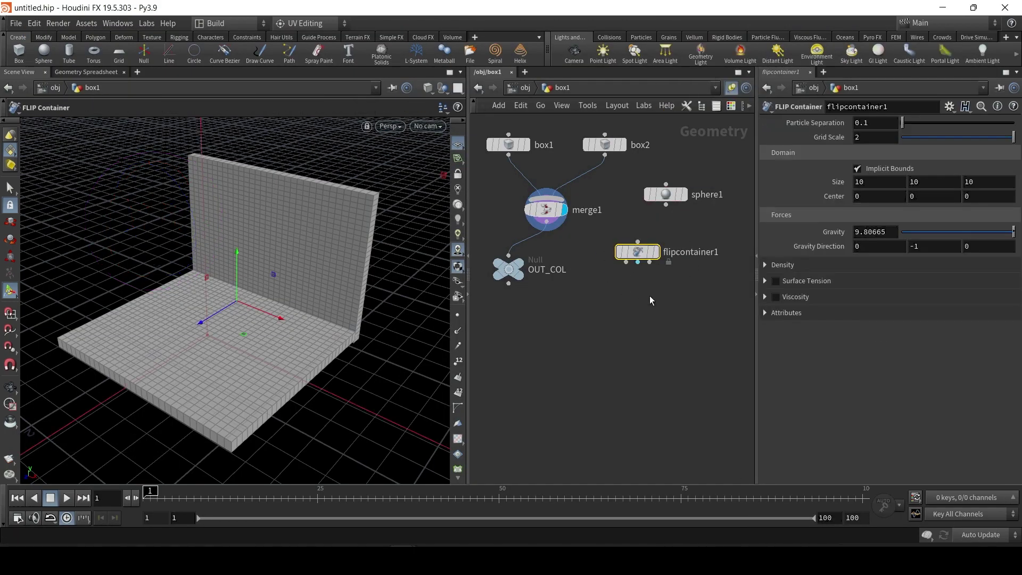
key("Tab")
type("flip")
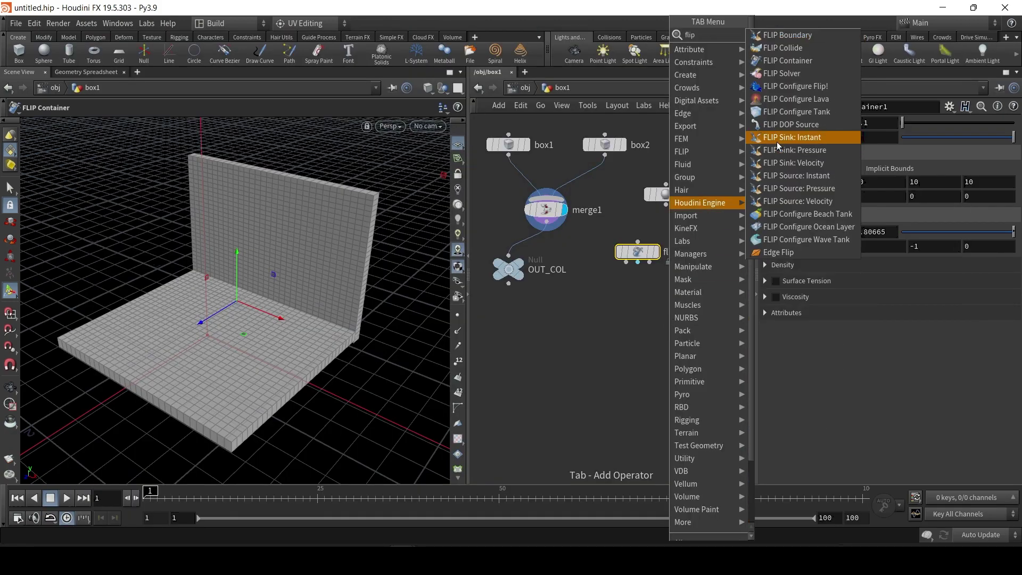
left_click(800, 37)
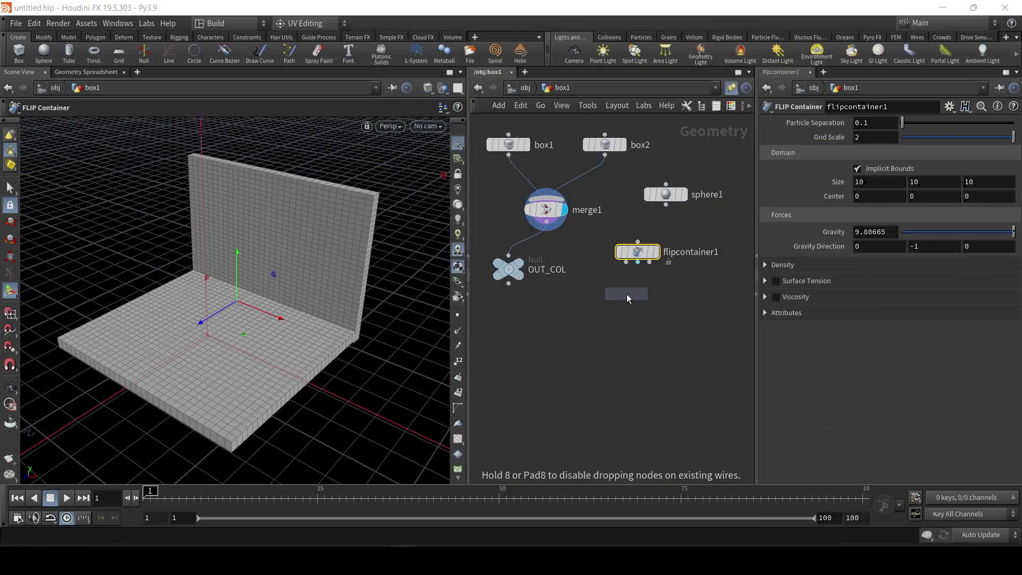
left_click(628, 294)
Add FLIP Collide and FLIP Solver nodes beneath the boundary node
key("Tab")
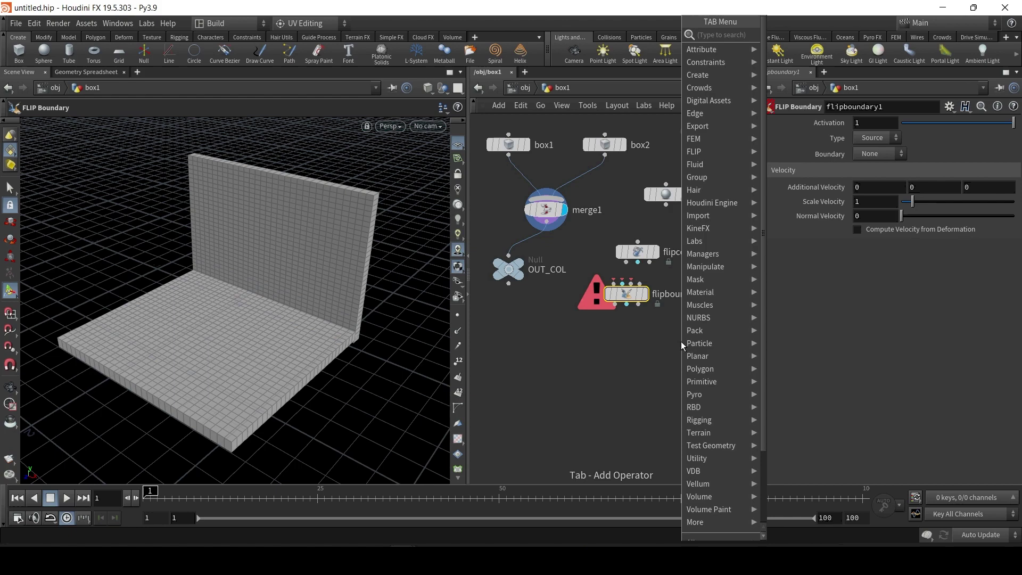
type("flip")
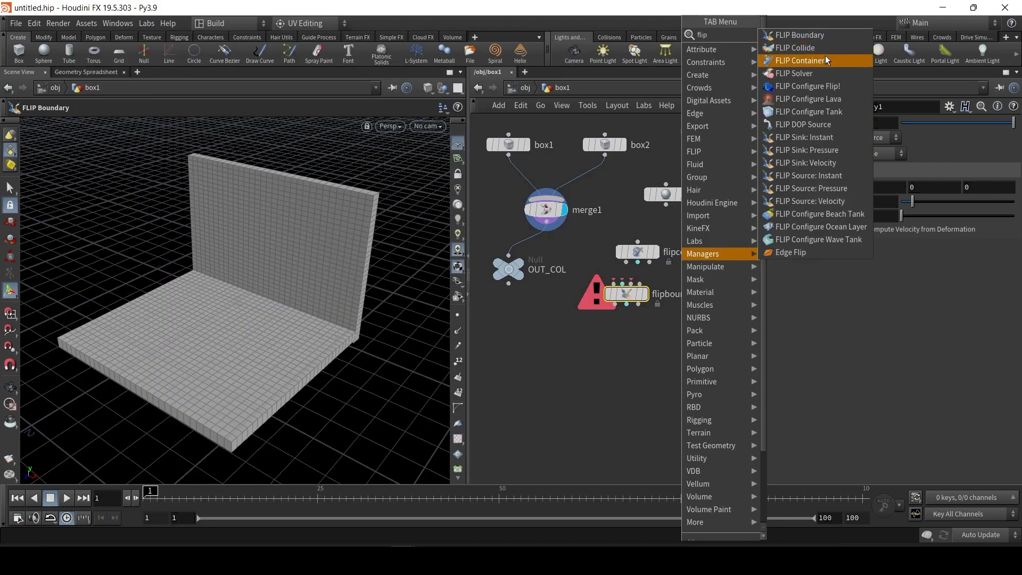
left_click(826, 54)
left_click(624, 340)
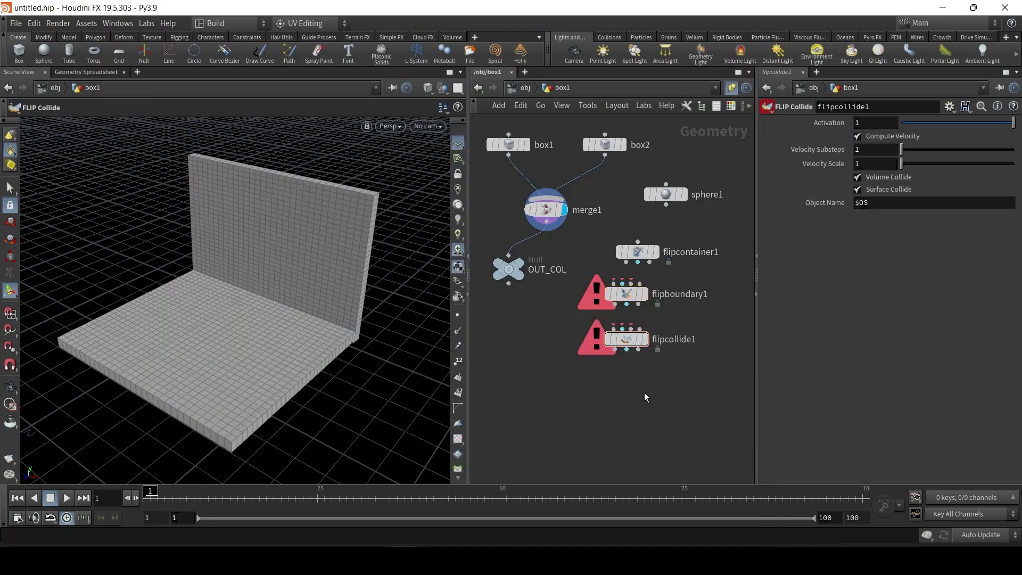
key("Tab")
type("flip")
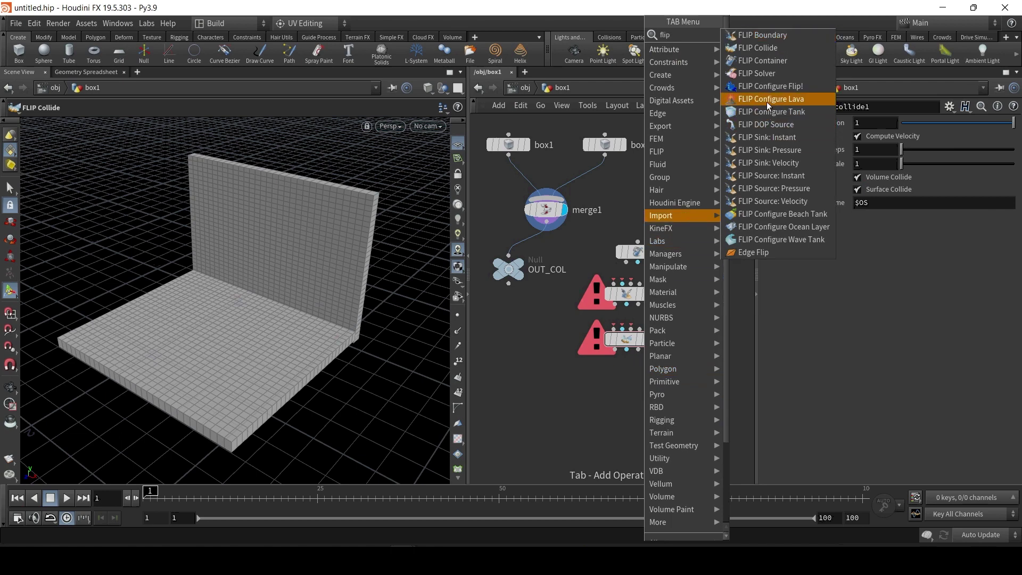
left_click(767, 74)
left_click(600, 403)
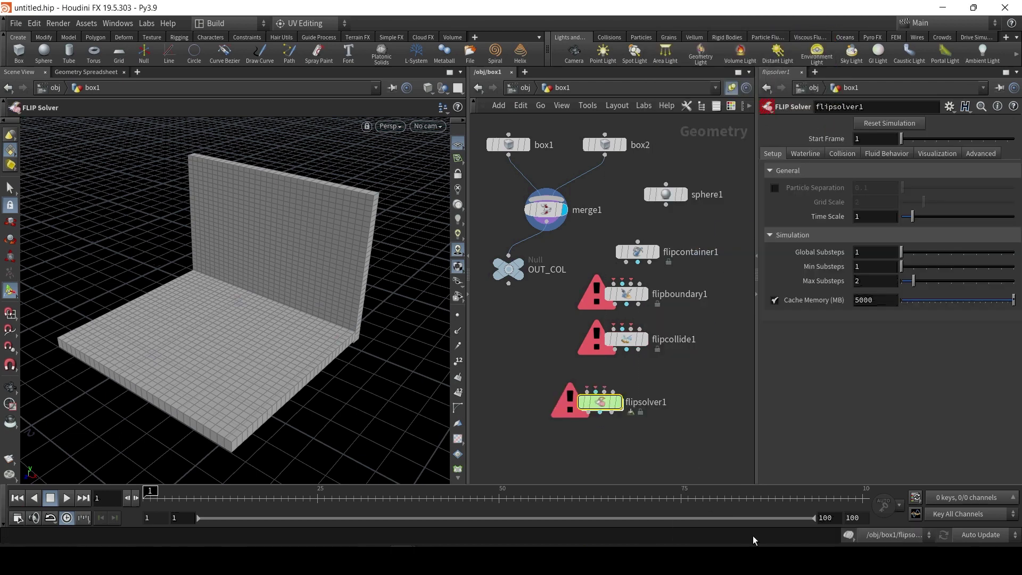
Reposition flipcontainer1 and wire flipcollide1 into flipsolver1
left_click_drag(637, 252, 588, 392)
left_click_drag(627, 350, 619, 410)
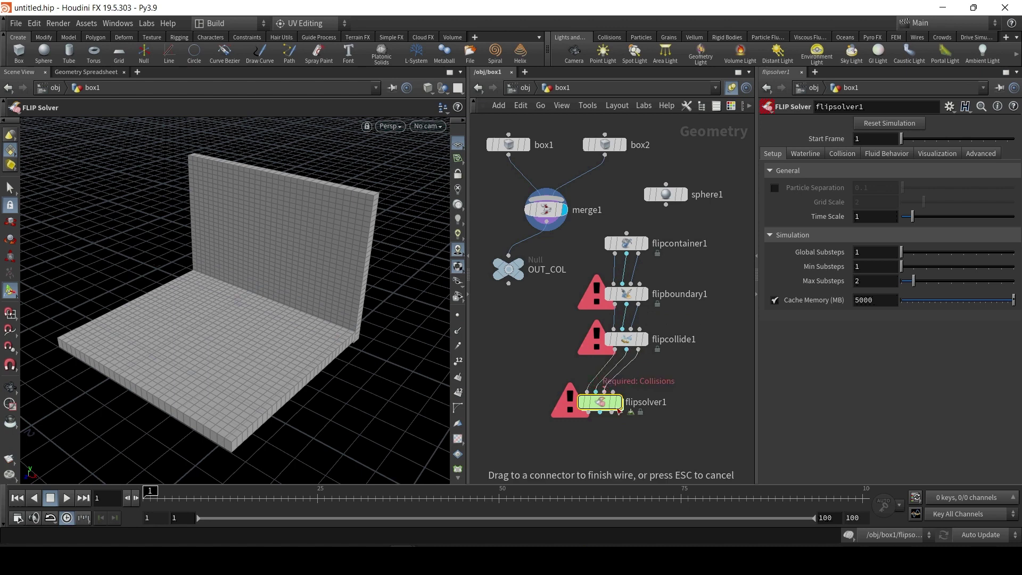
left_click(716, 414)
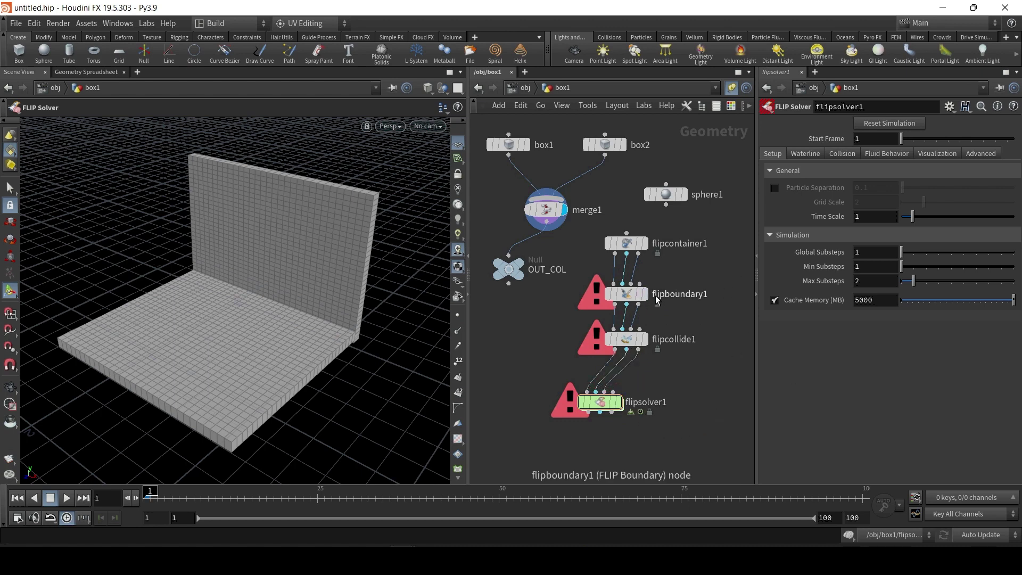
Connect sphere1 as flipboundary1's fluid source and OUT_COL as flipcollide1's collision geometry
left_click_drag(666, 205, 654, 283)
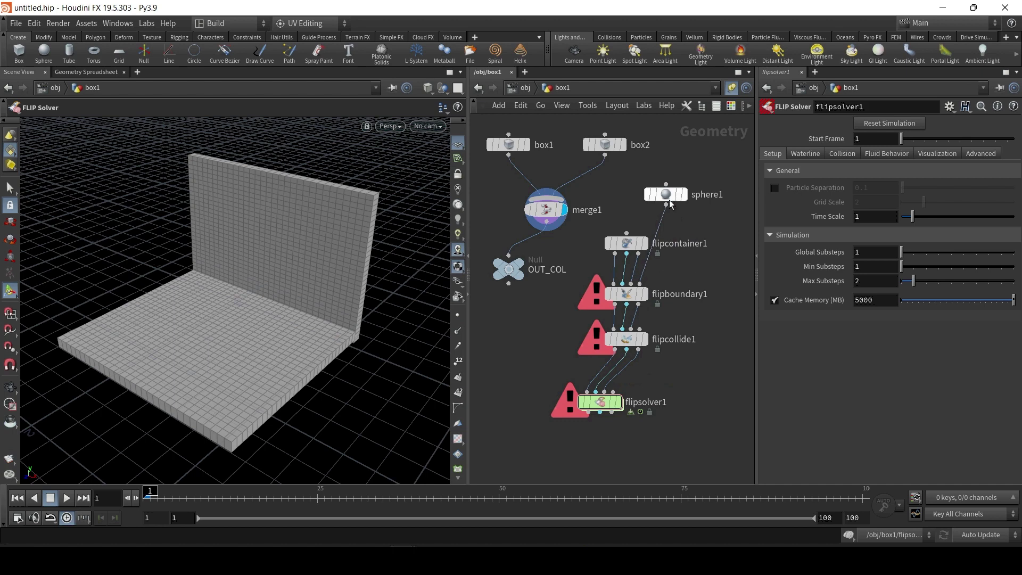
mouse_move(671, 205)
mouse_move(645, 285)
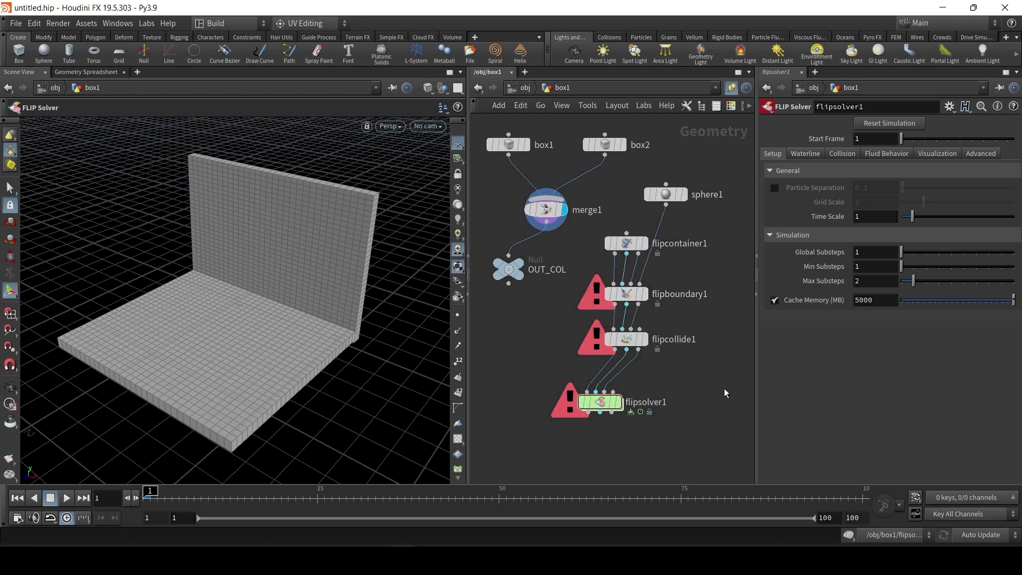
left_click_drag(509, 283, 638, 328)
Set the display flag on flipsolver1 to view the falling droplets
left_click(609, 410)
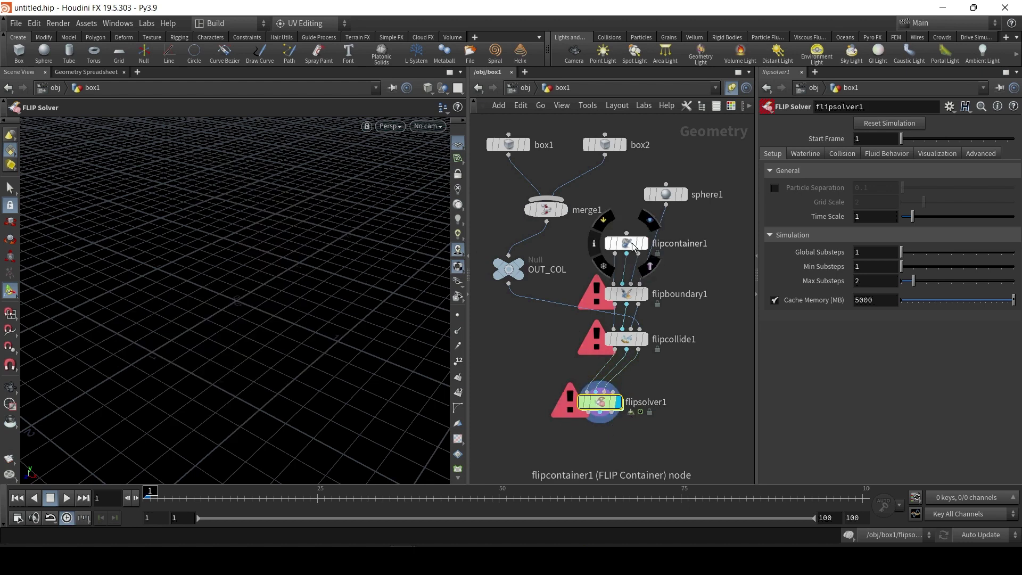
left_click_drag(631, 248, 616, 241)
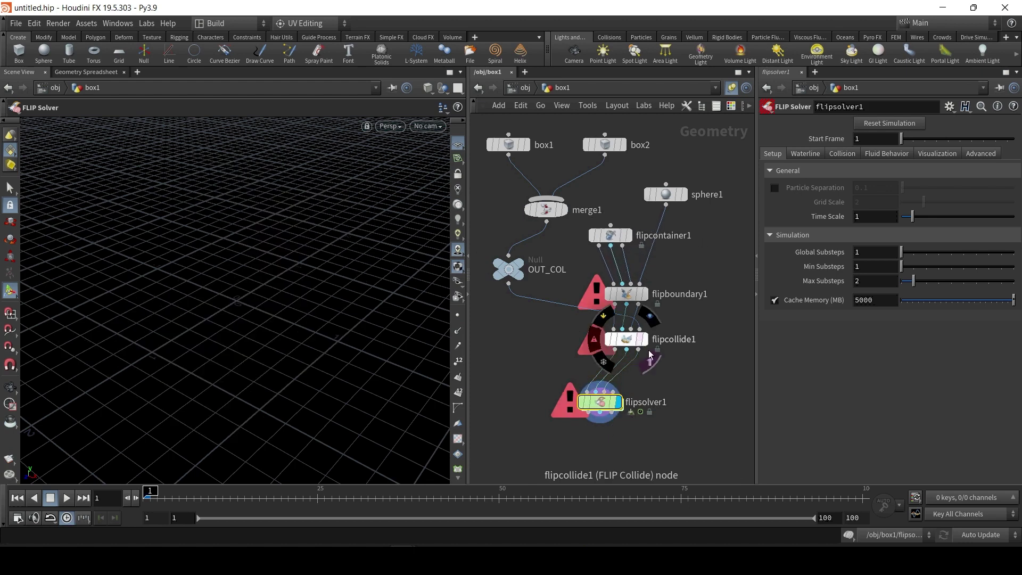
mouse_move(605, 409)
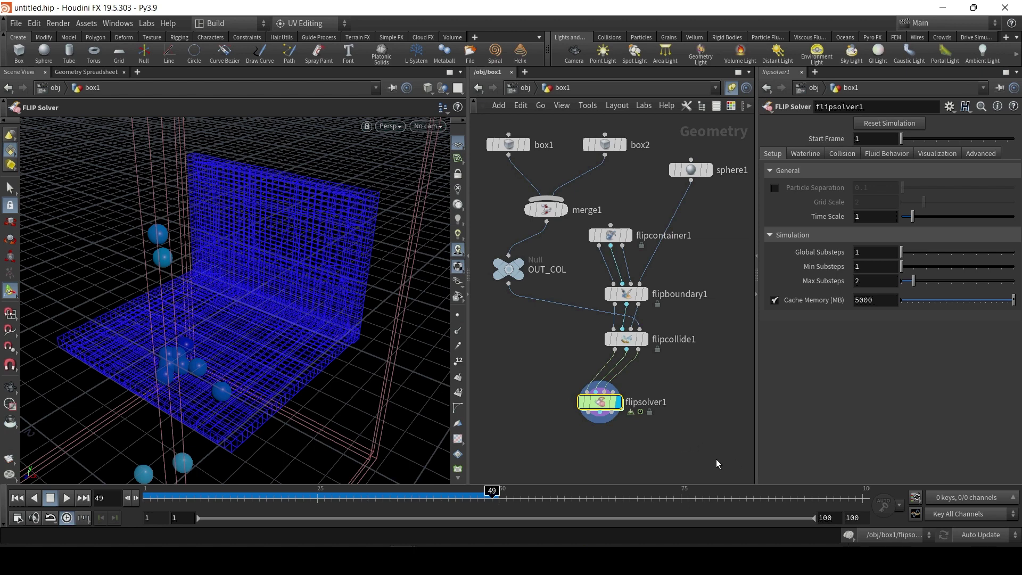
Turn off auto simulation and add a displayed filecache1 node below flipsolver1
left_click(849, 535)
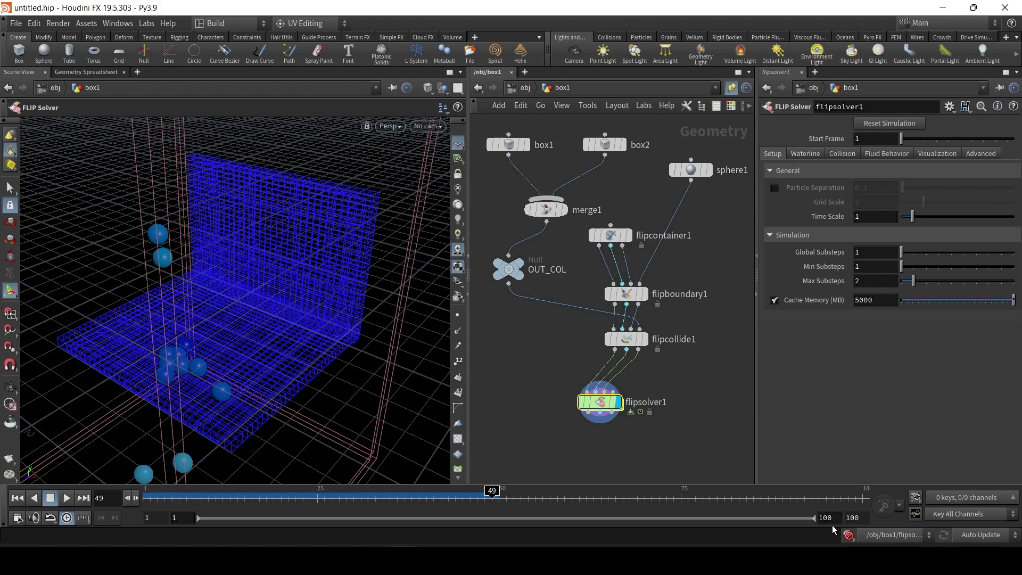
key("Tab")
type("ca")
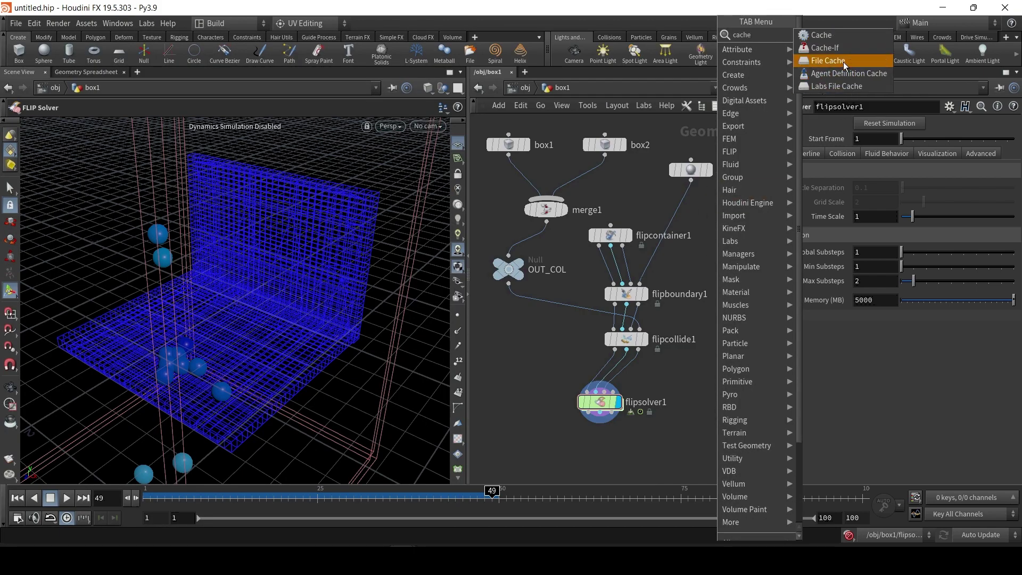
left_click(828, 60)
left_click(569, 449)
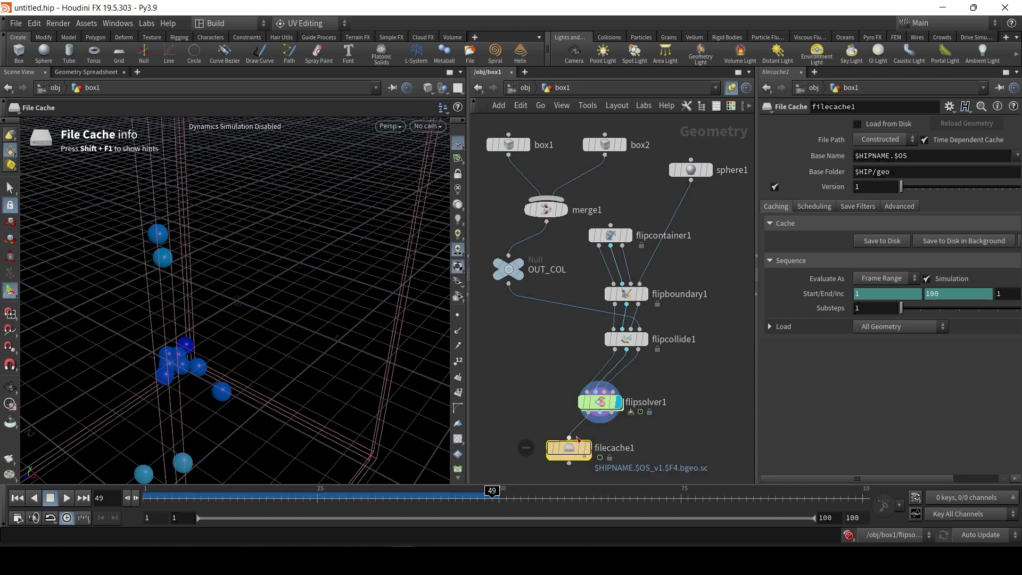
left_click(588, 451)
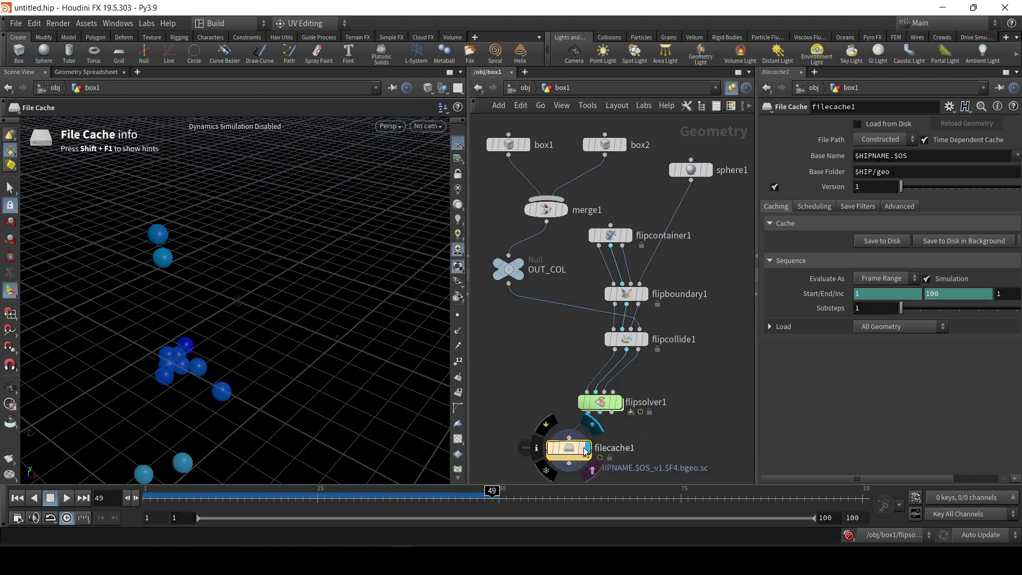
Enable Load from Disk and save frames 1–100 of the FLIP cache
left_click(858, 123)
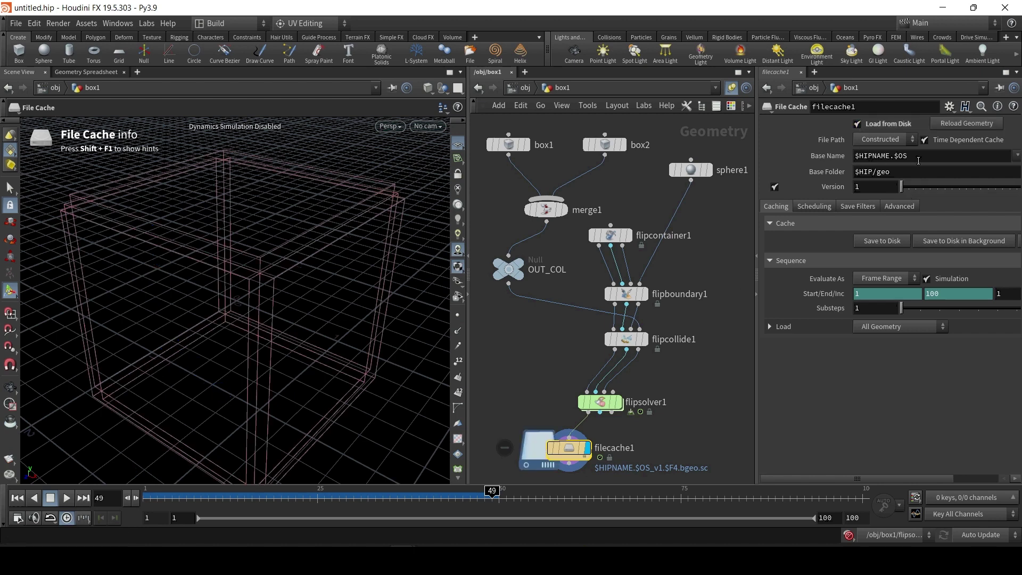
left_click(877, 240)
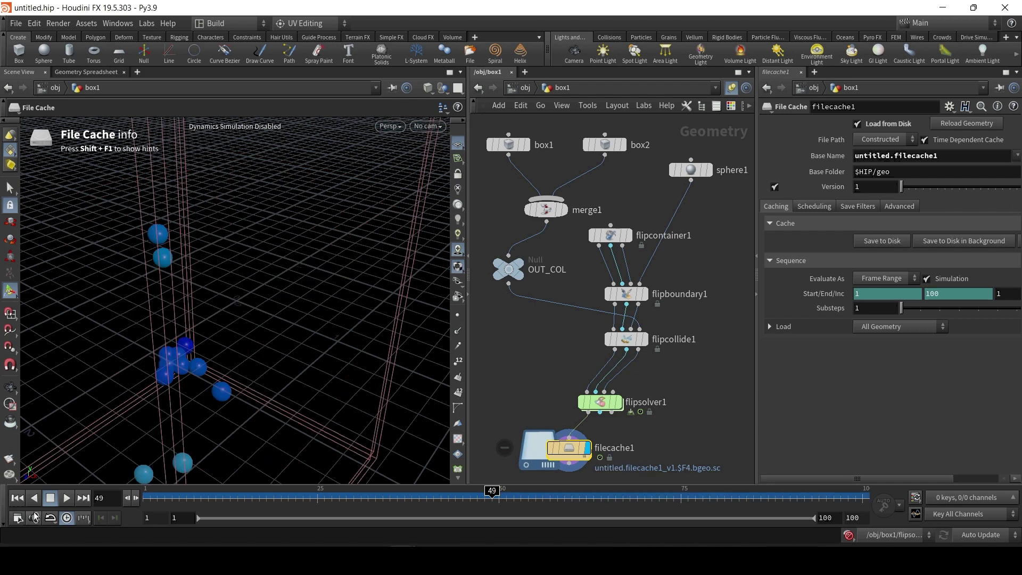
left_click(17, 498)
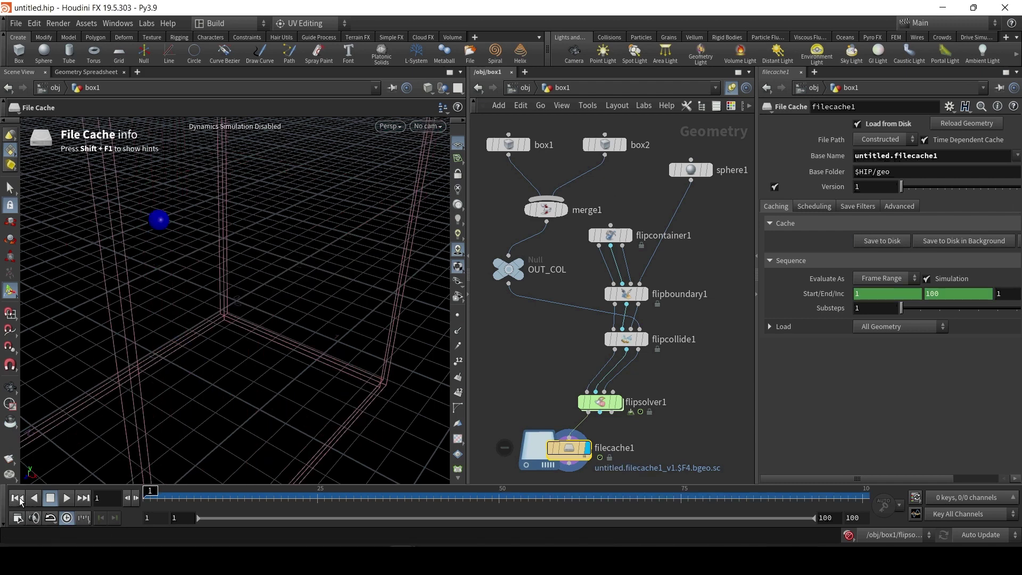
Play back the cache, then inspect flipsolver1's collision and fluid behavior settings
left_click(67, 498)
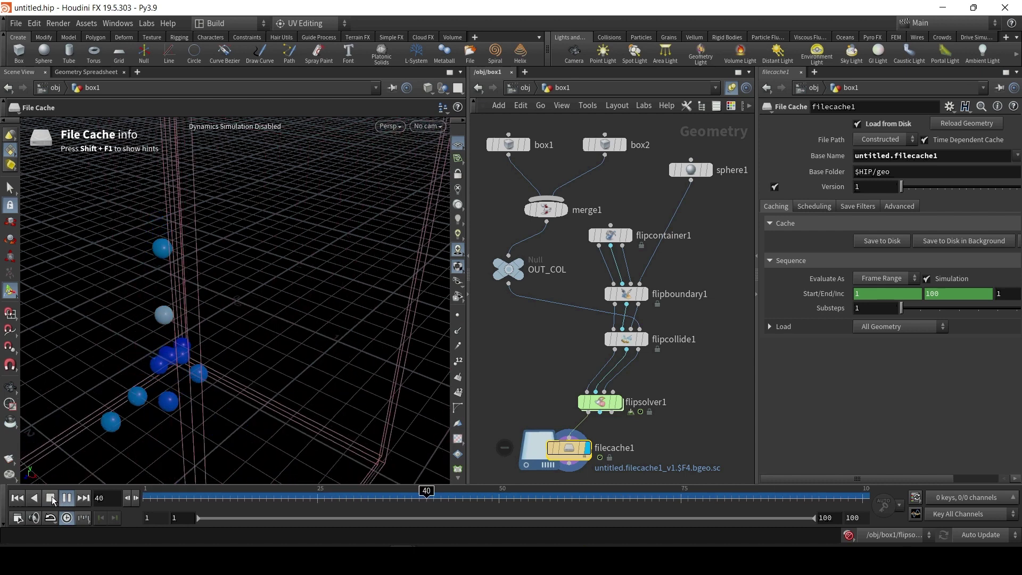
left_click(51, 498)
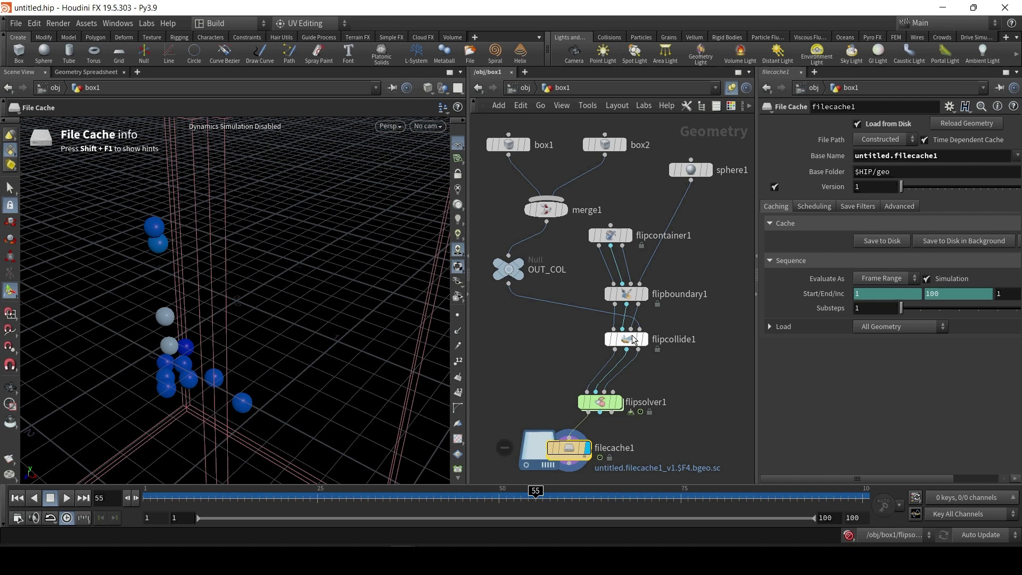
left_click(603, 401)
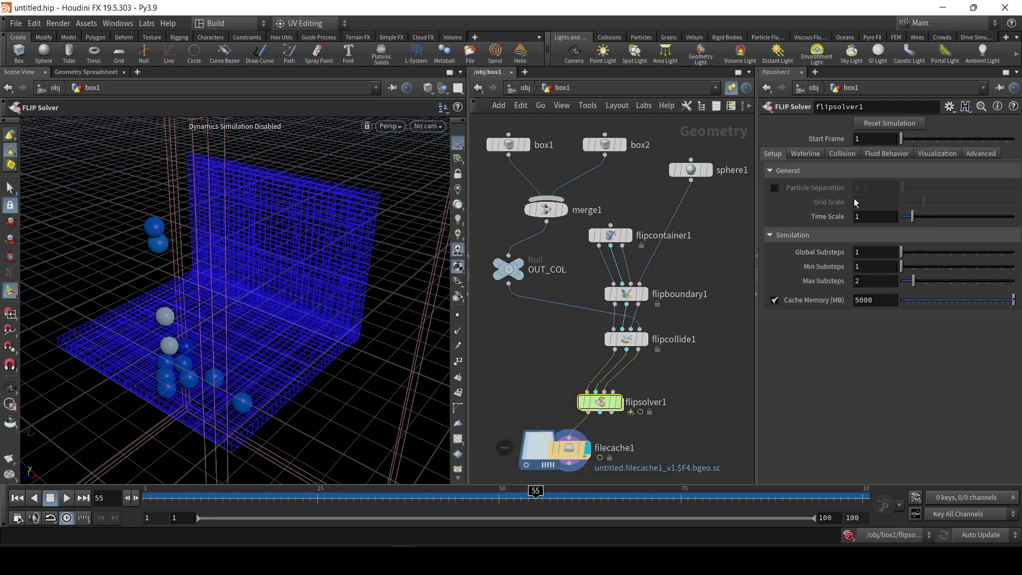
left_click(839, 154)
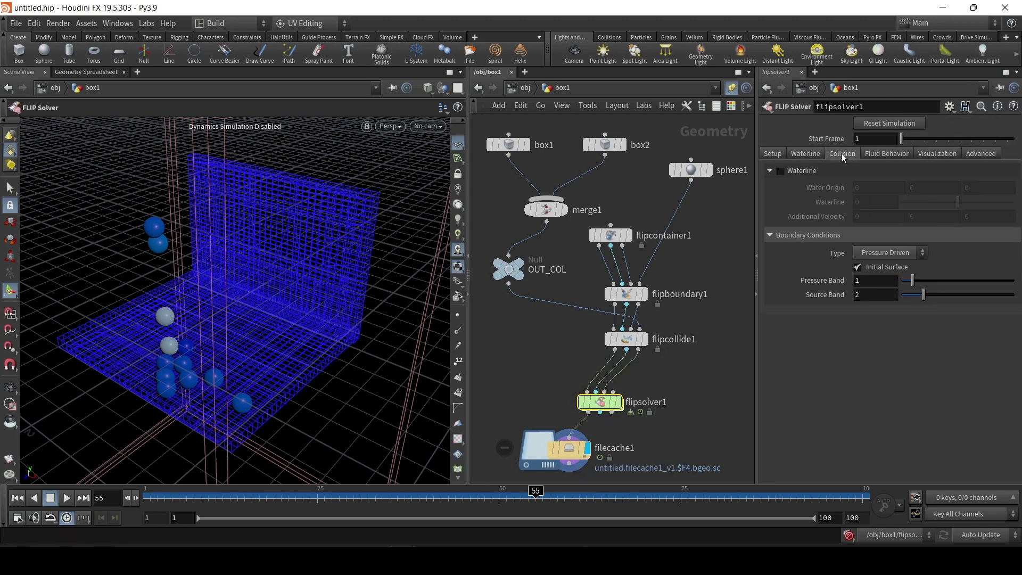
left_click(876, 154)
left_click(844, 153)
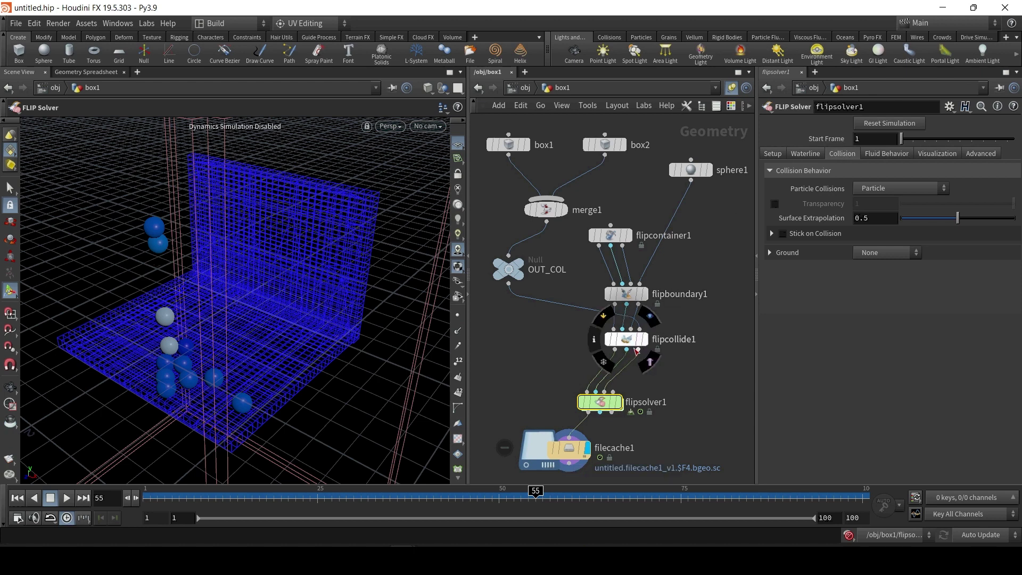
Set flipcontainer1's Particle Separation to 6
left_click(634, 342)
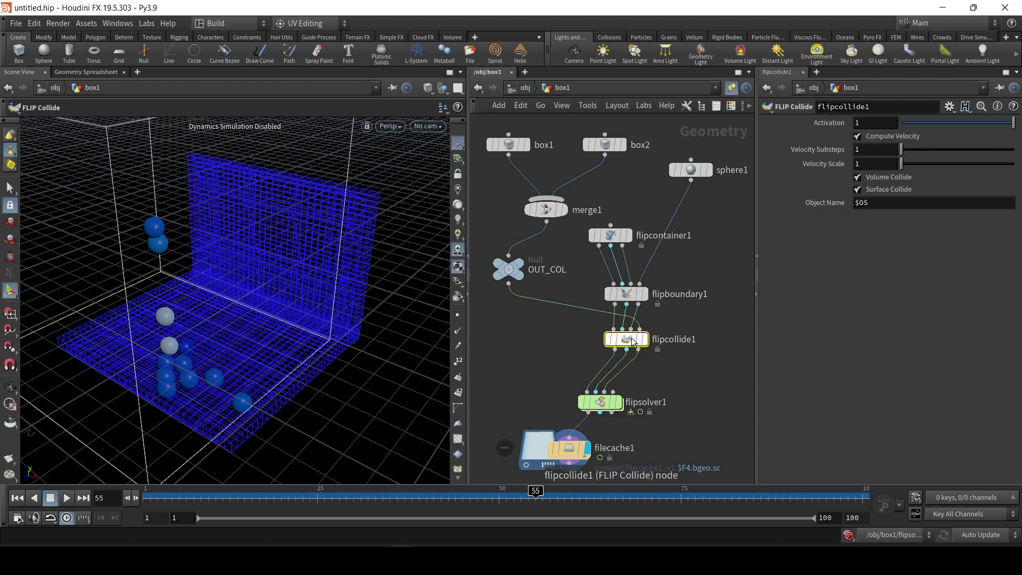
left_click(636, 301)
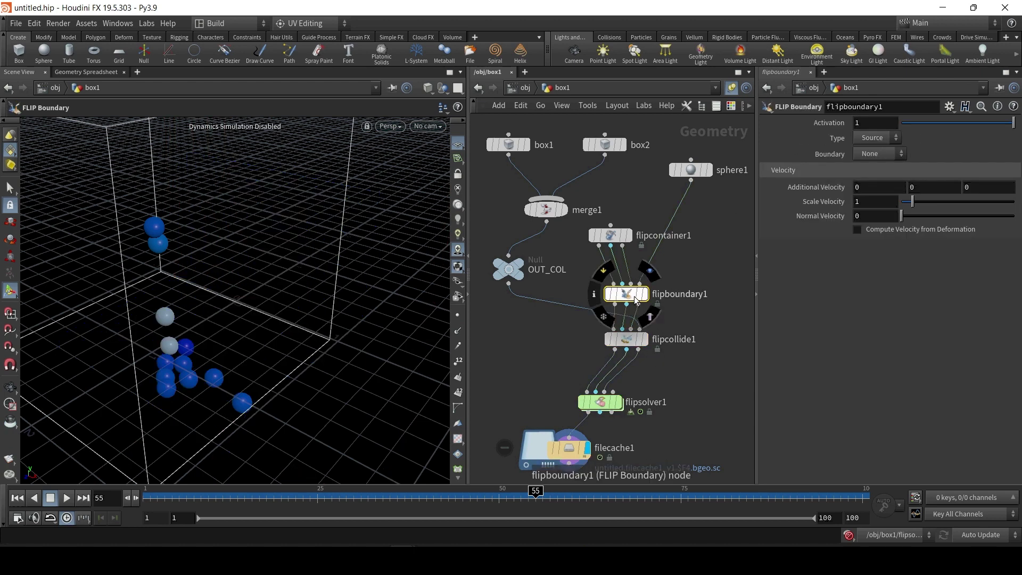
left_click(611, 235)
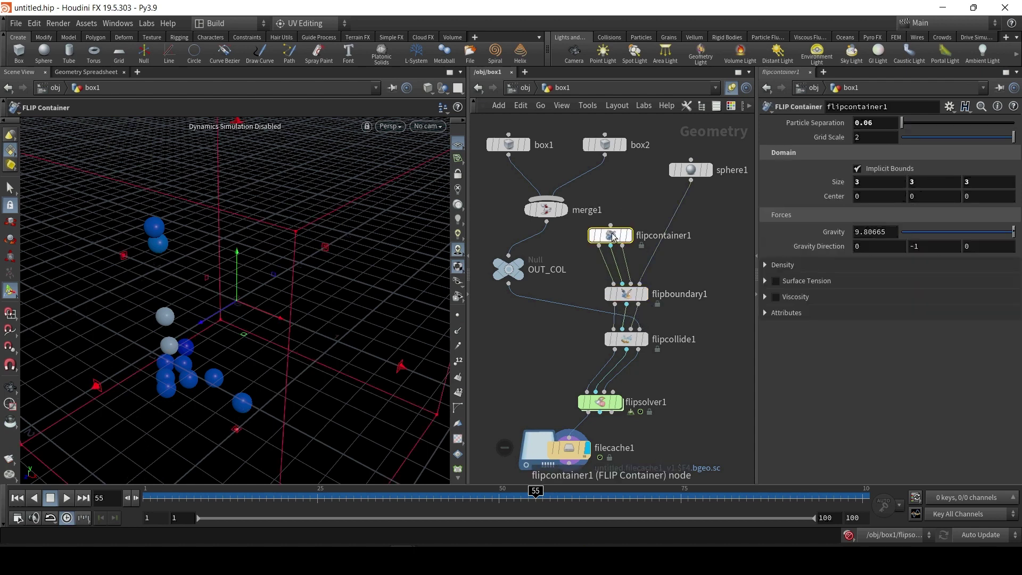
double_click(870, 122)
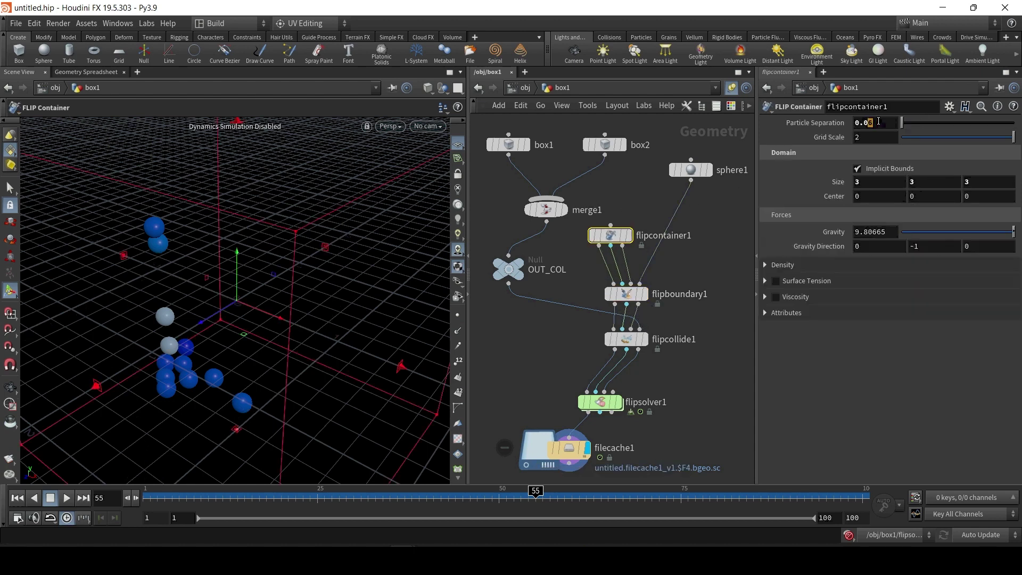
type("6")
key("Return")
Re-cache filecache1 to disk and shorten the timeline to end at frame 65
left_click(528, 438)
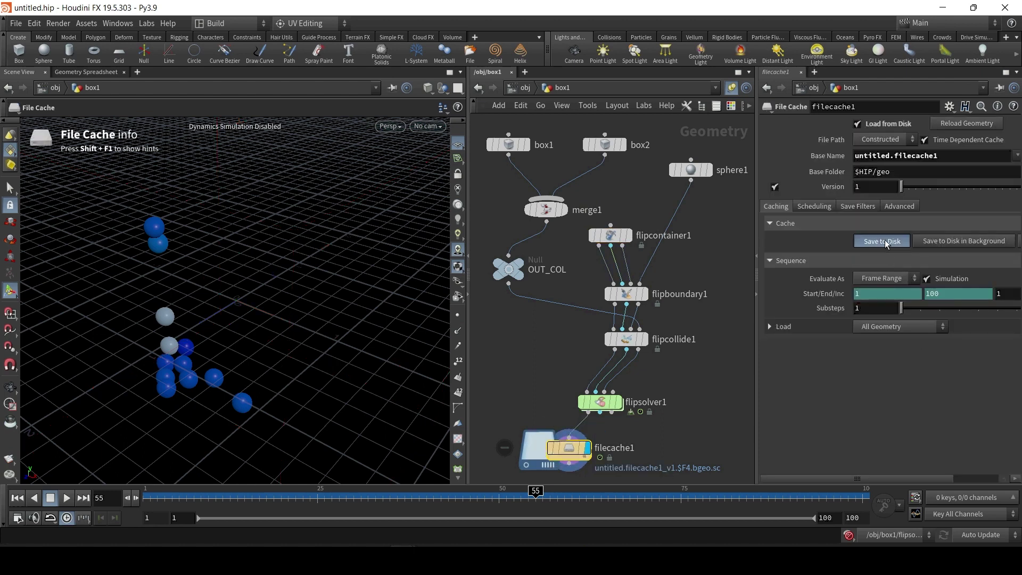
left_click(885, 241)
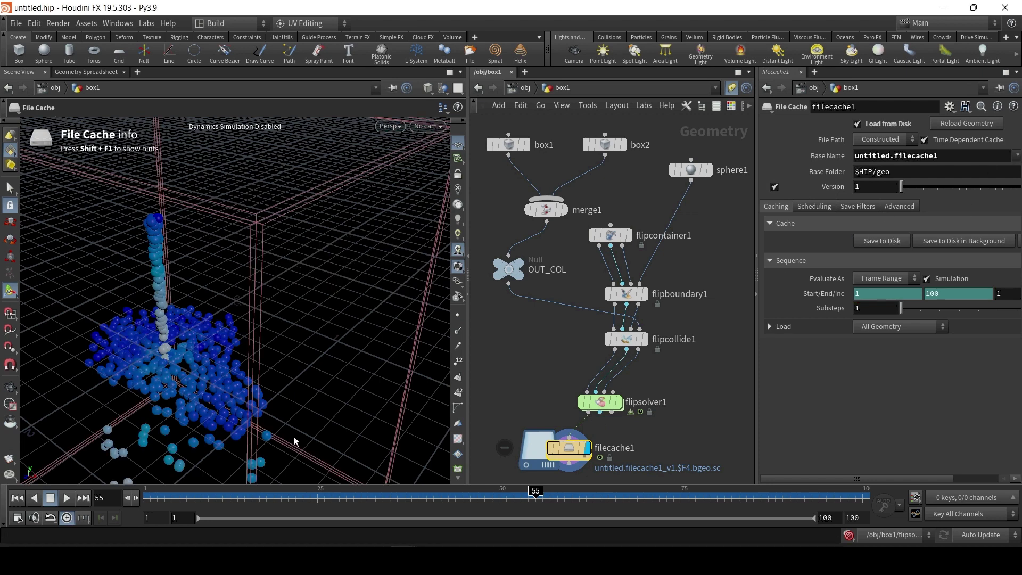
double_click(863, 518)
type("65")
key("Return")
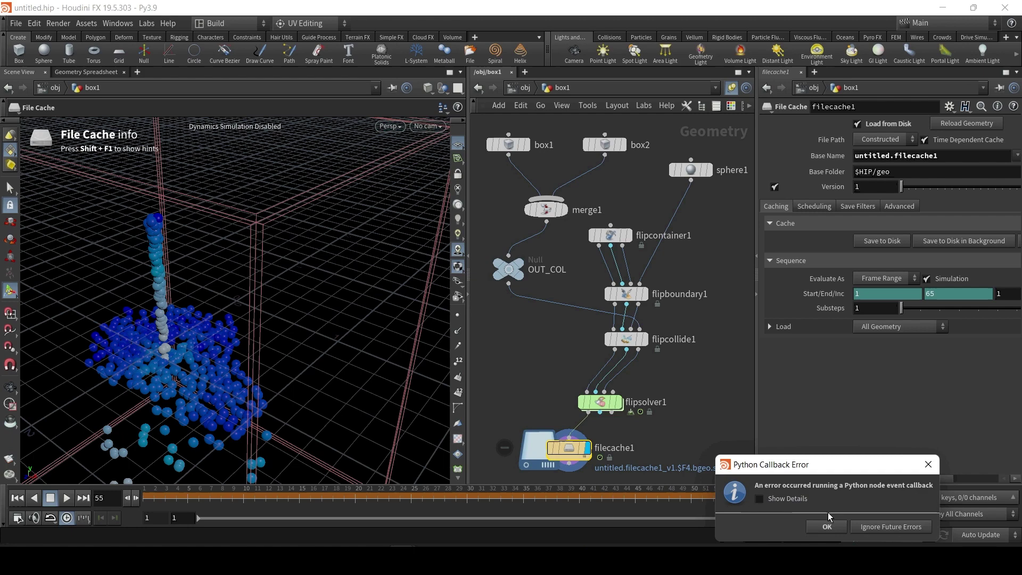
left_click(827, 527)
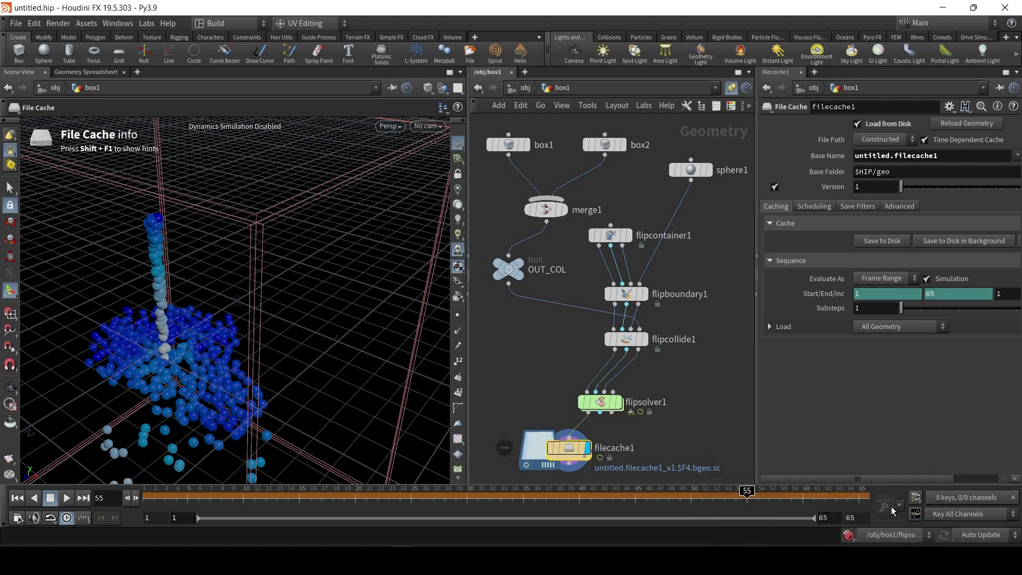
Replay the re-cached simulation from frame 1 with the reference grid hidden
left_click(17, 498)
left_click(66, 498)
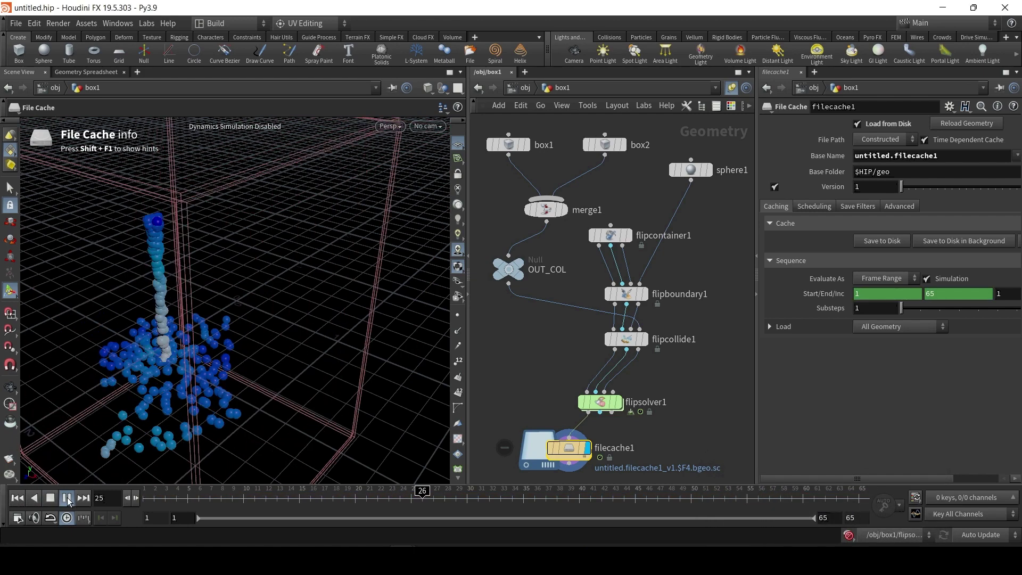
left_click_drag(202, 373, 213, 426, "alt")
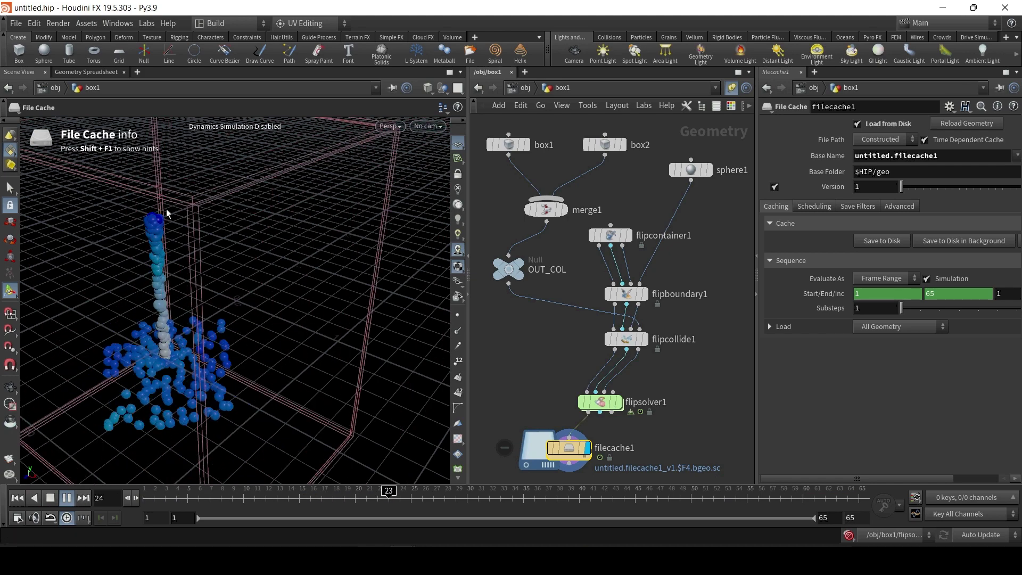
left_click(52, 499)
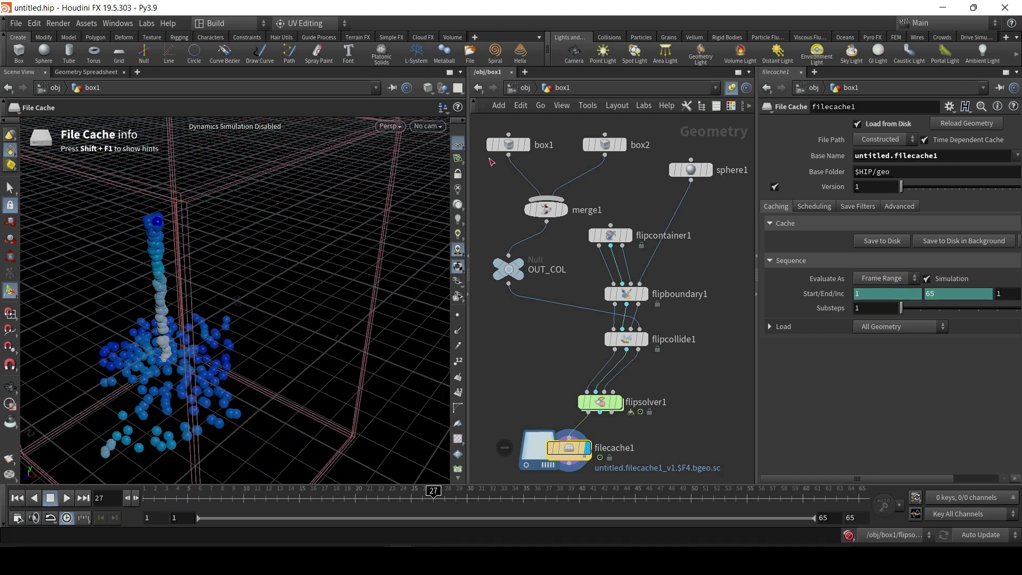
left_click(457, 145)
left_click(17, 498)
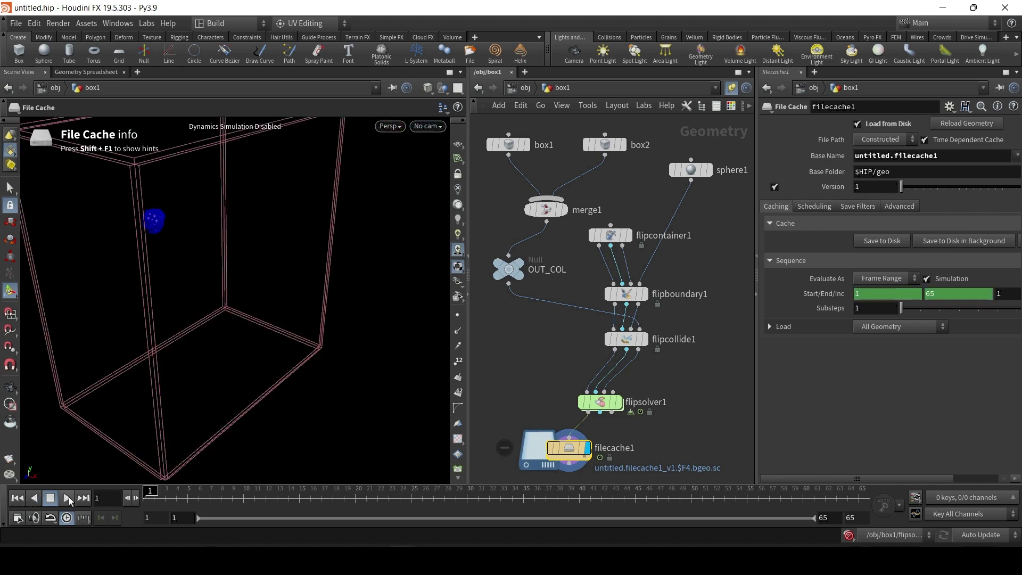
left_click(67, 498)
left_click(52, 498)
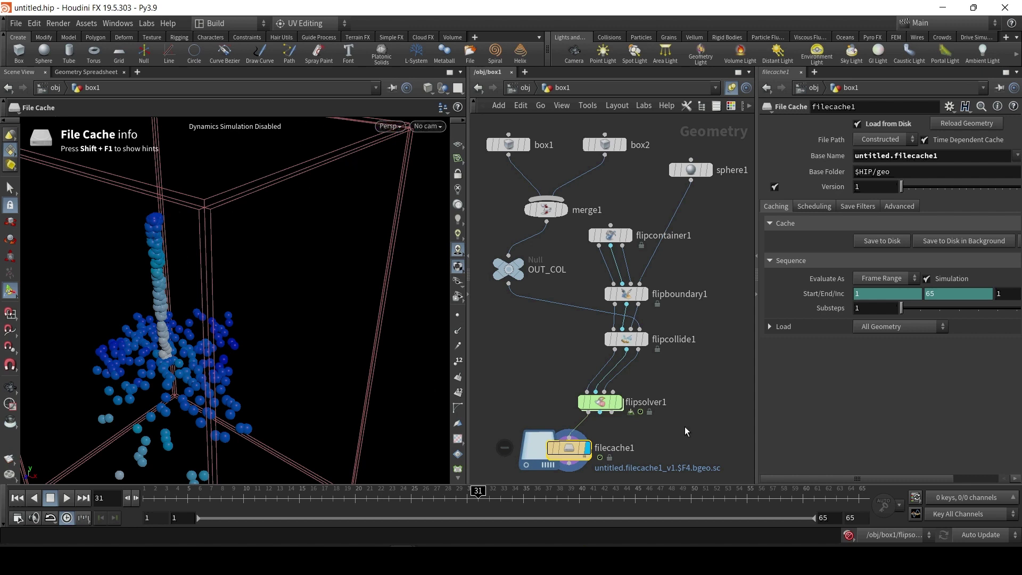
Give flipboundary1 a Z additional velocity of -6, re-save filecache1, and scrub the cached frames
left_click(628, 303)
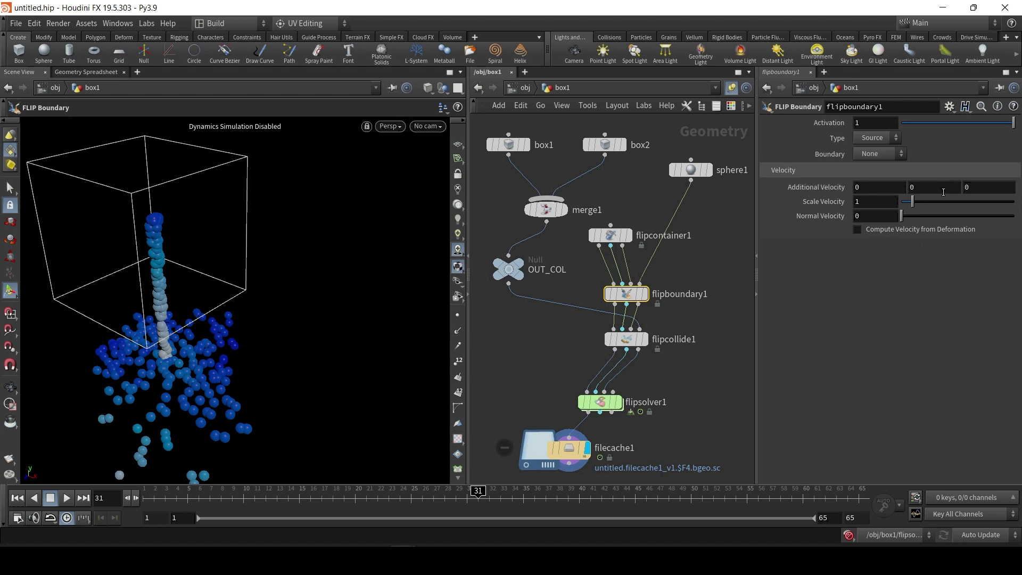
left_click(1005, 189)
type("-6")
key("Return")
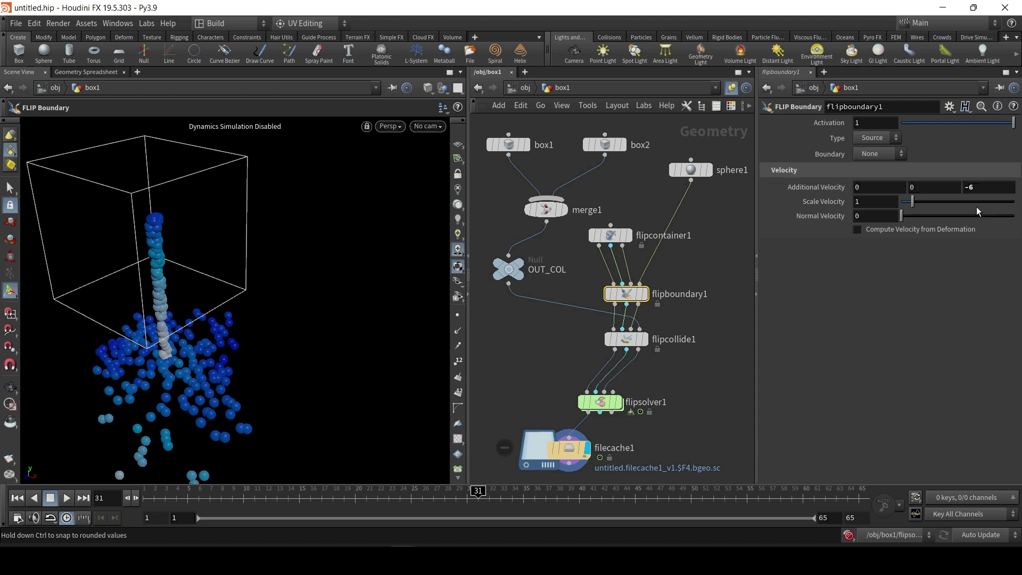
left_click(575, 449)
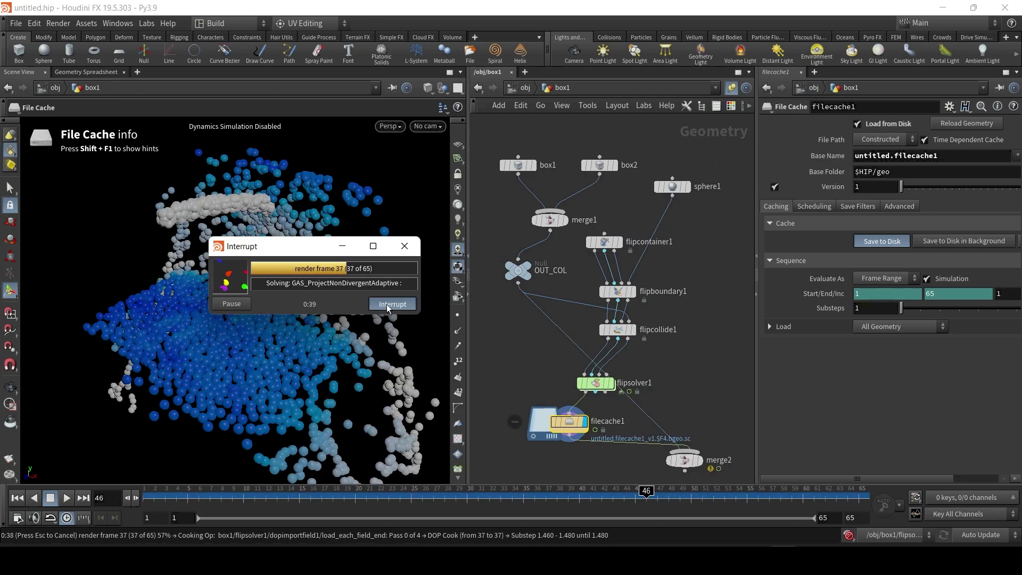
mouse_move(165, 494)
left_mouse_down()
mouse_move(152, 494)
mouse_move(512, 488)
left_mouse_up()
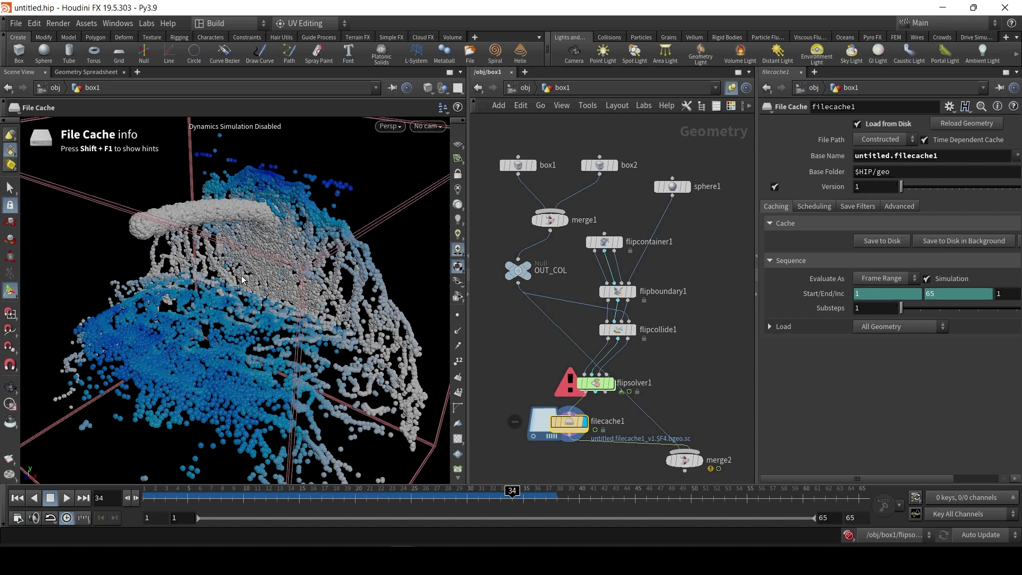
Turn off Show Collision, Points as Spheres and Color by Speed in flipsolver1's visualization settings
scroll(691, 303, "down", 1)
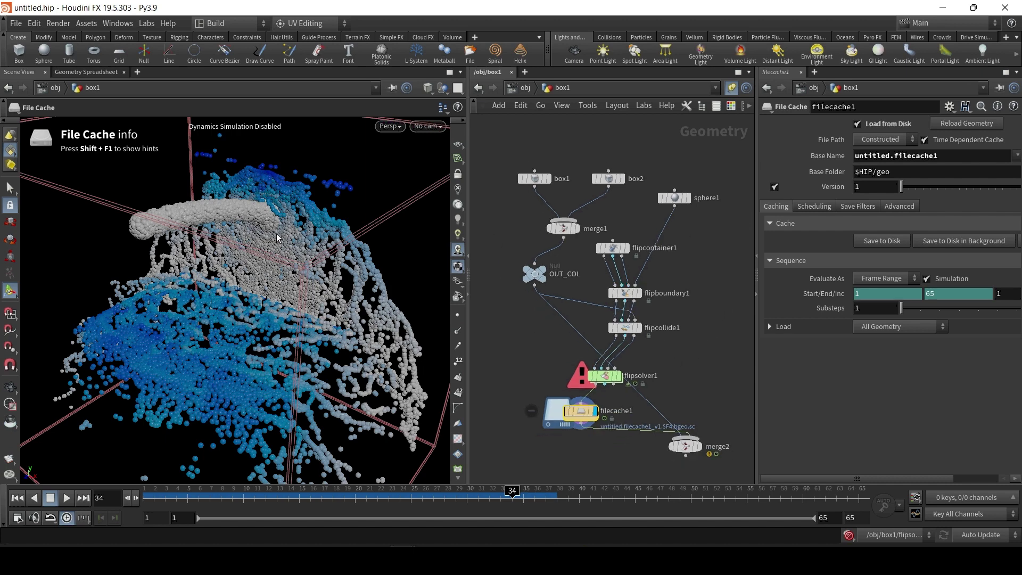
left_click(610, 378)
left_click(938, 153)
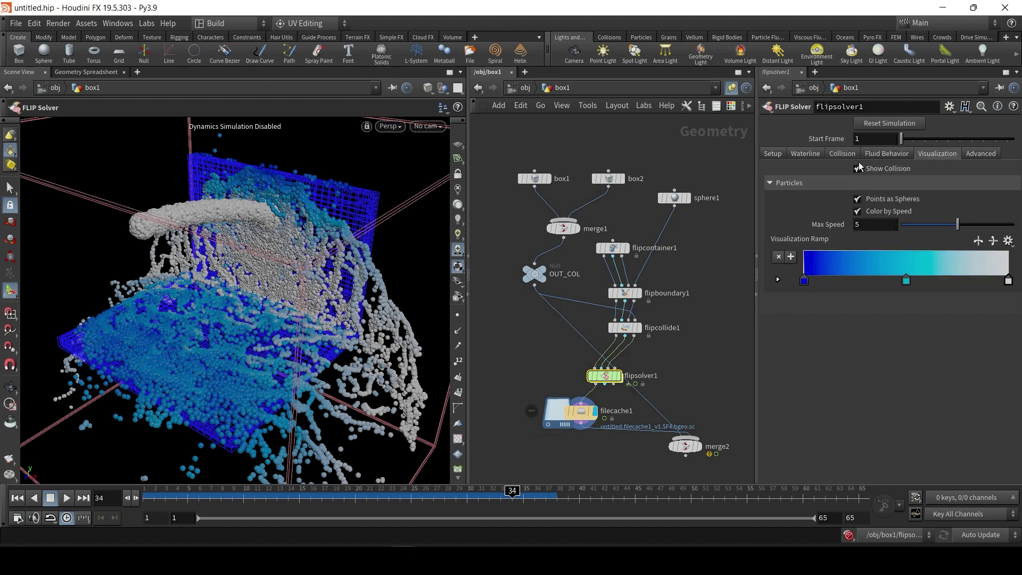
left_click(858, 169)
left_click(858, 199)
left_click(858, 211)
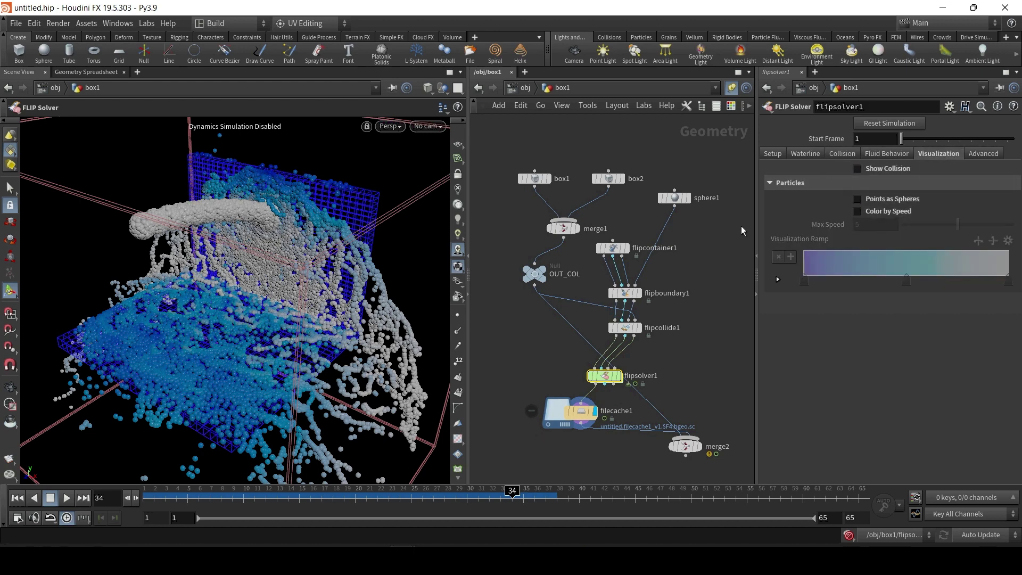
Set flipcontainer1's particle separation to 0.02 and select filecache1 for re-caching
left_click(625, 293)
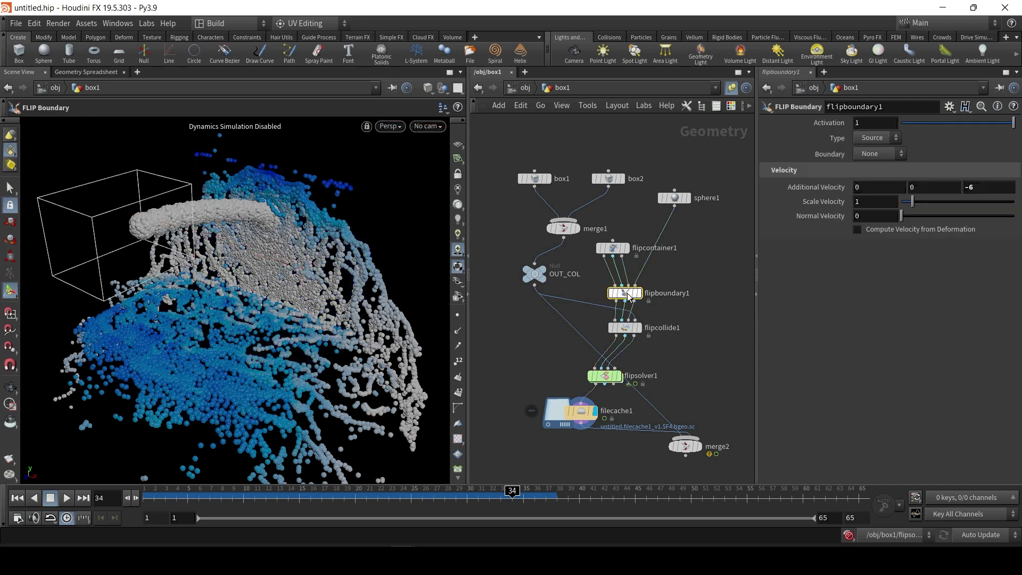
left_click(615, 249)
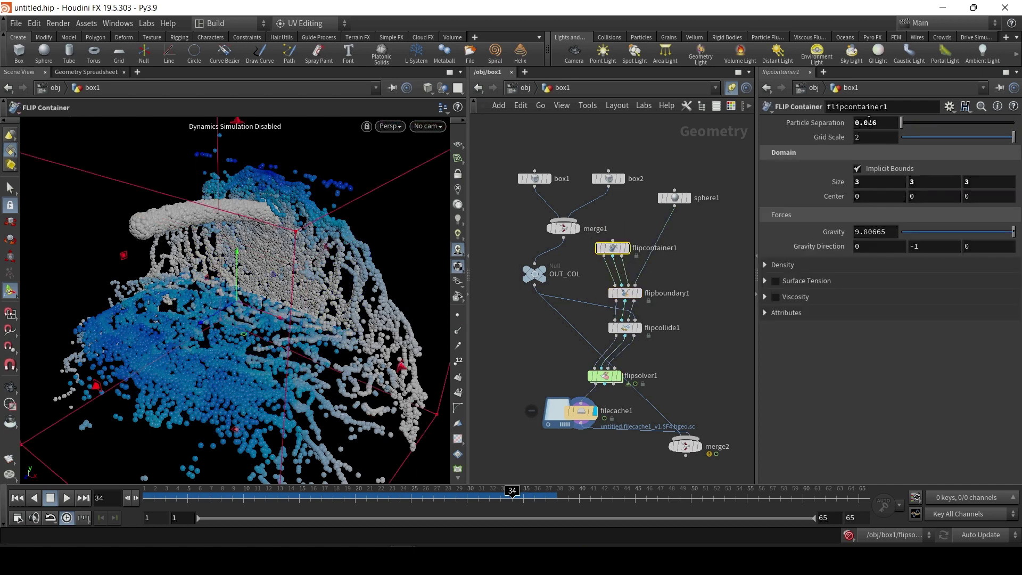
double_click(869, 122)
type("0.02")
key("Return")
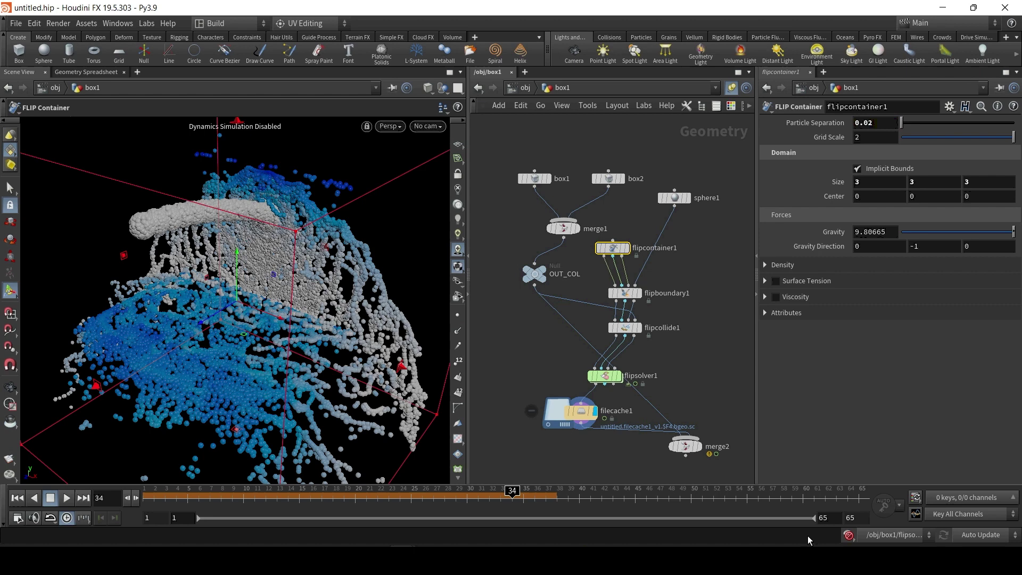
left_click(584, 416)
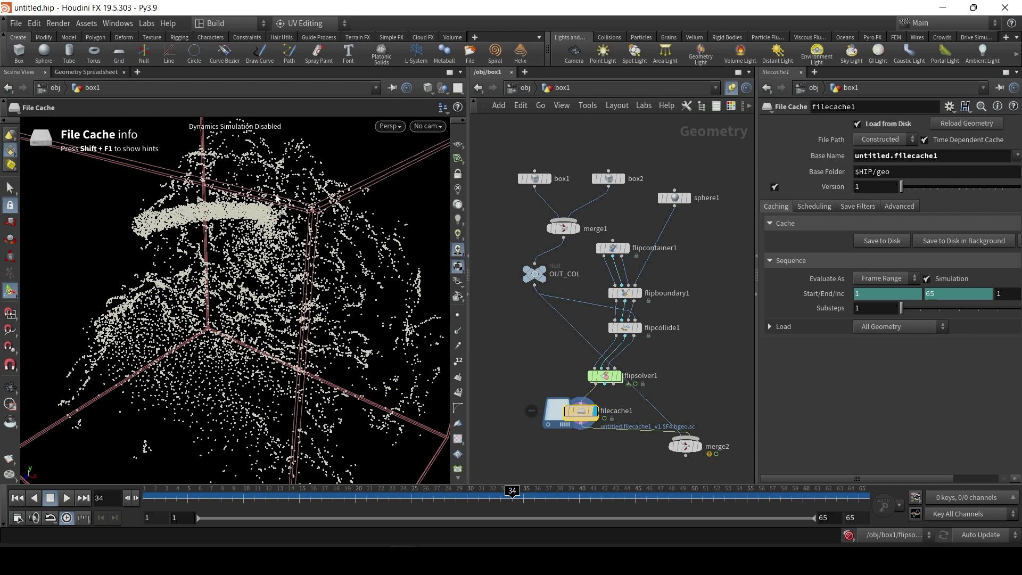
left_click(17, 498)
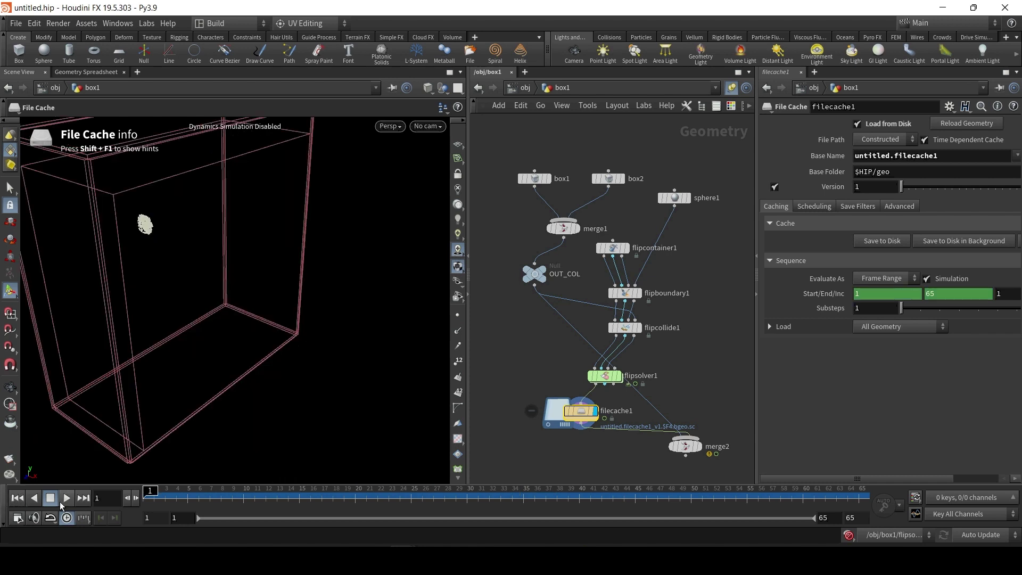
left_click(67, 498)
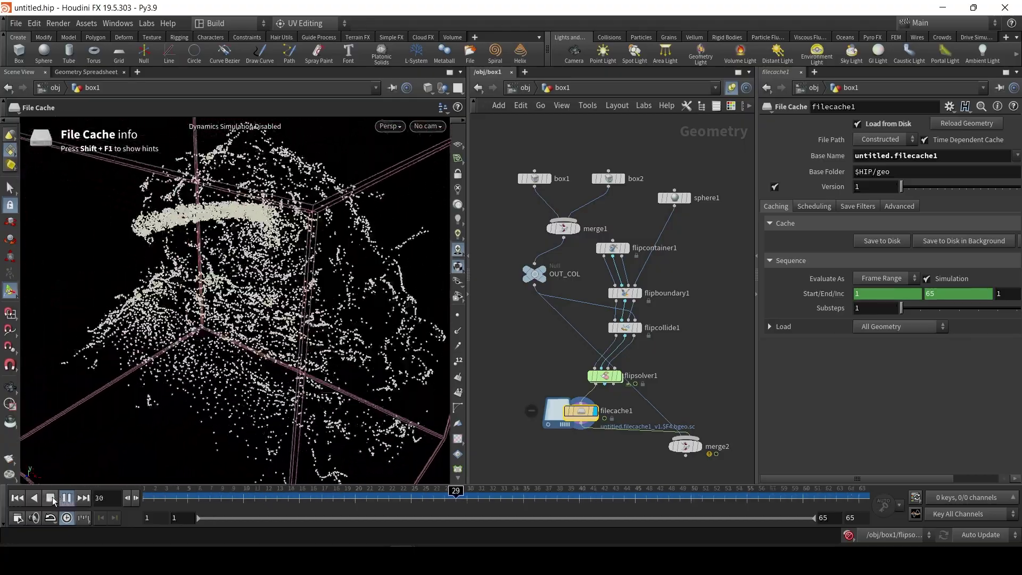
left_click(66, 498)
key("Escape")
left_click_drag(235, 366, 208, 332)
key("Return")
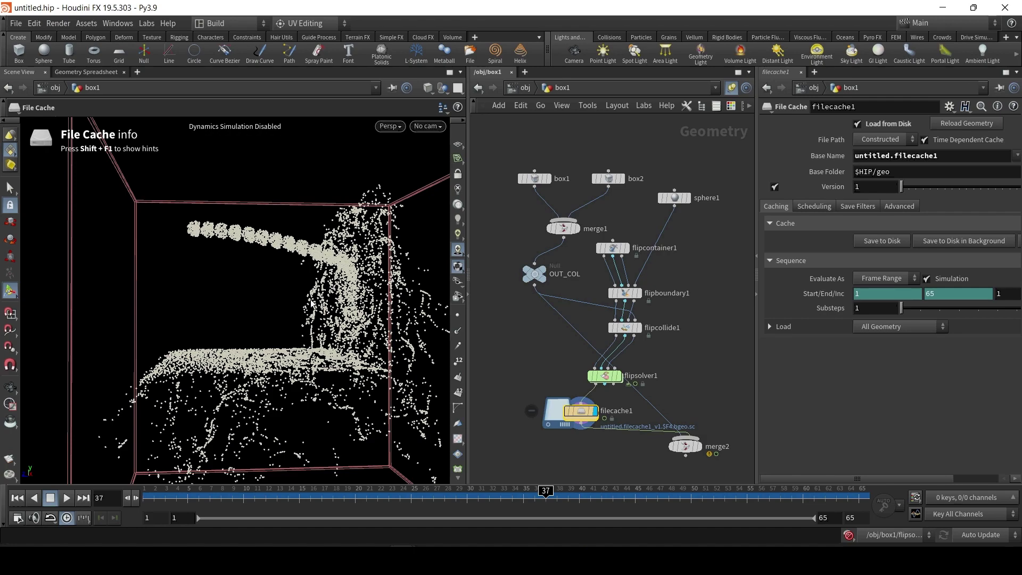
key("Escape")
left_click_drag(387, 257, 296, 365)
key("Return")
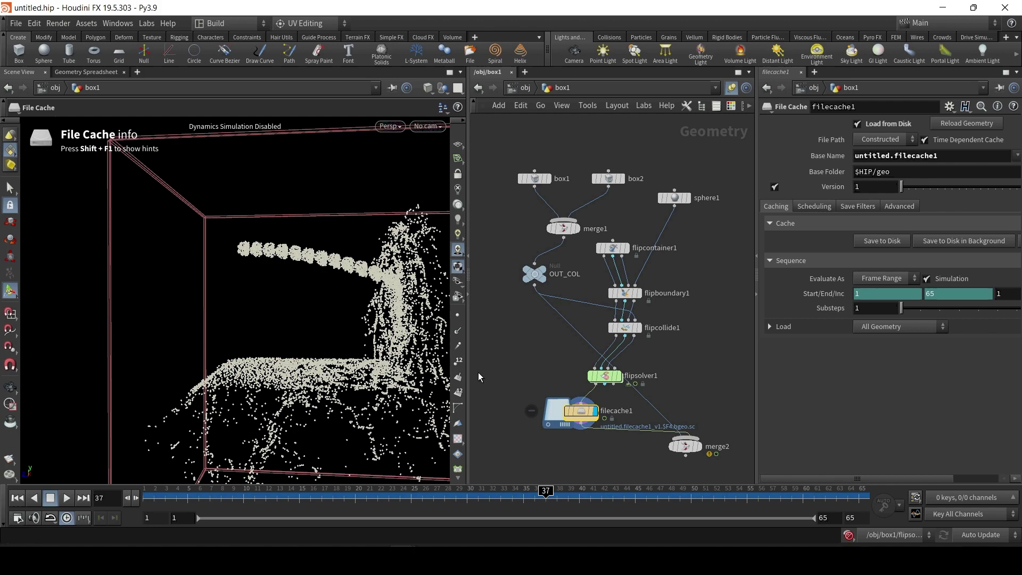
left_click_drag(373, 381, 297, 368)
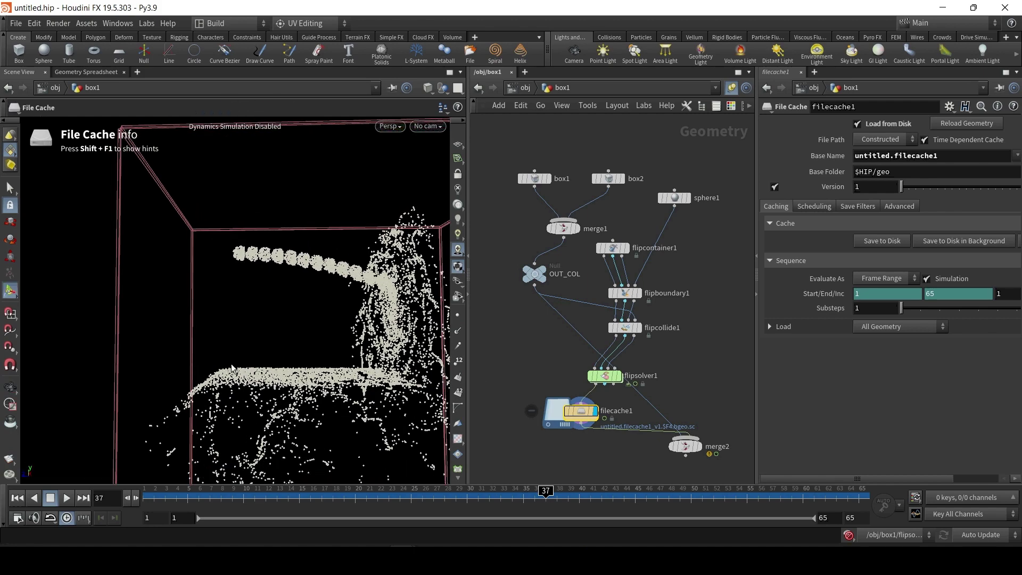
key("Escape")
left_click_drag(195, 372, 206, 312)
key("Return")
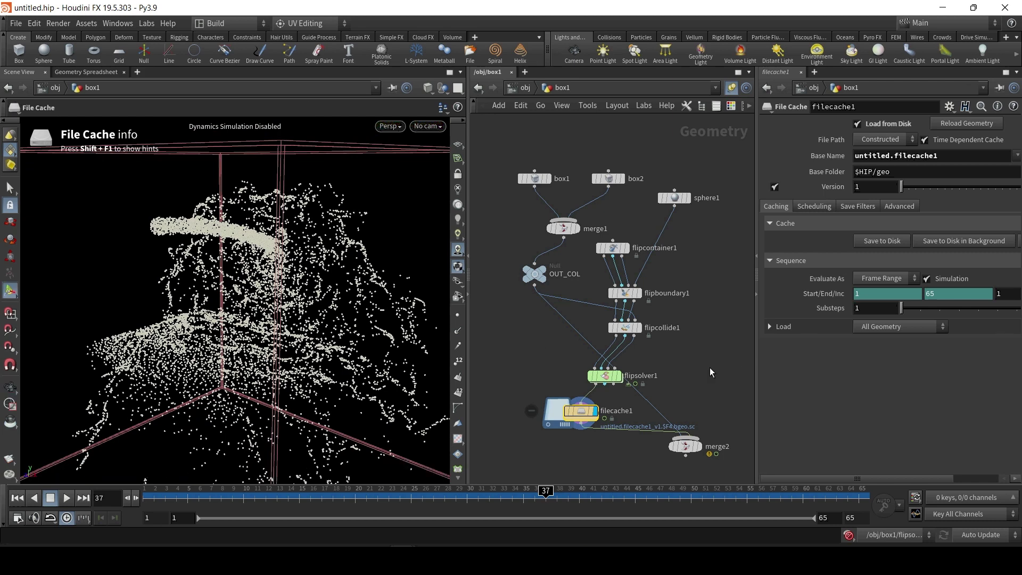
scroll(703, 351, "down", 1)
middle_click_drag(701, 349, 660, 294)
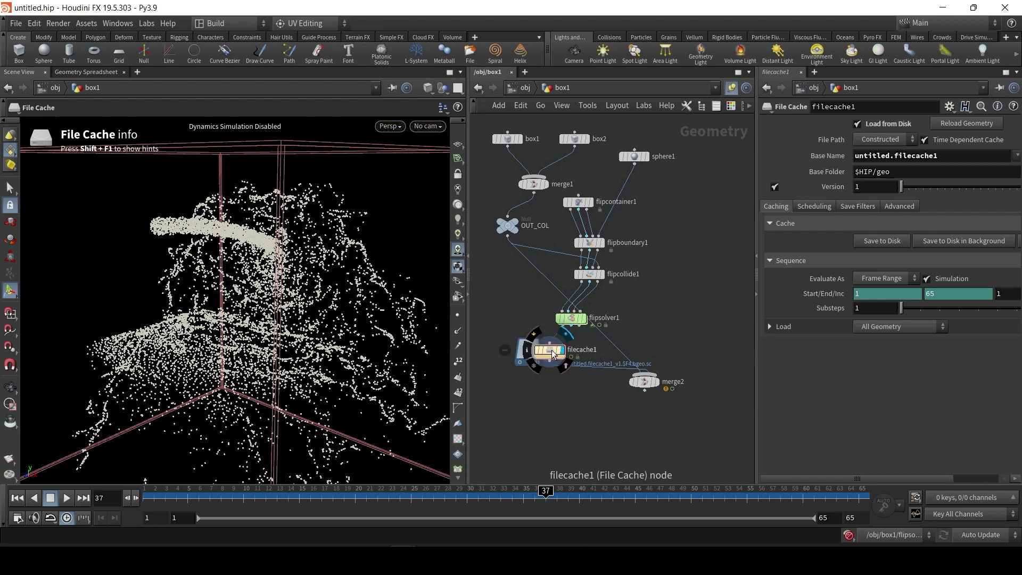
Inspect filecache1's geometry stats and attributes, close the info window, and bring up the node menu
mouse_move(553, 355)
left_click(529, 351)
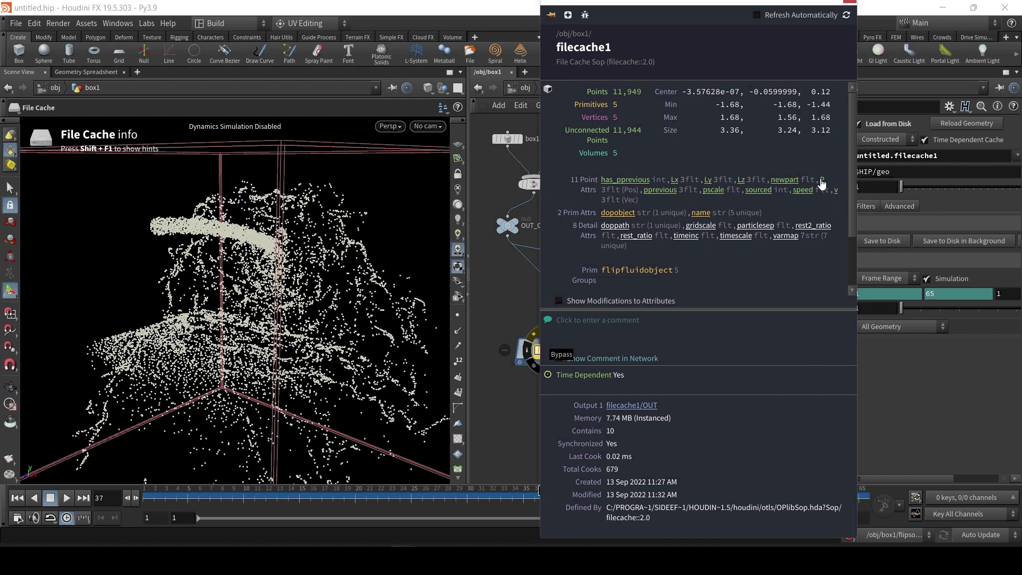
left_click(850, 2)
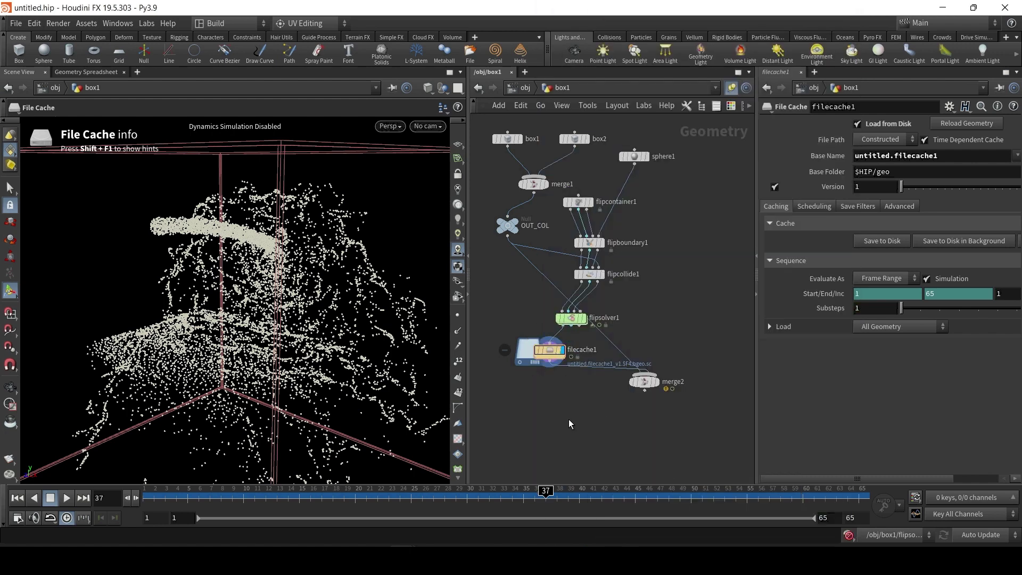
key("Tab")
Place a Point Wrangle under filecache1, wire the cached particles into it, and display it
type("p")
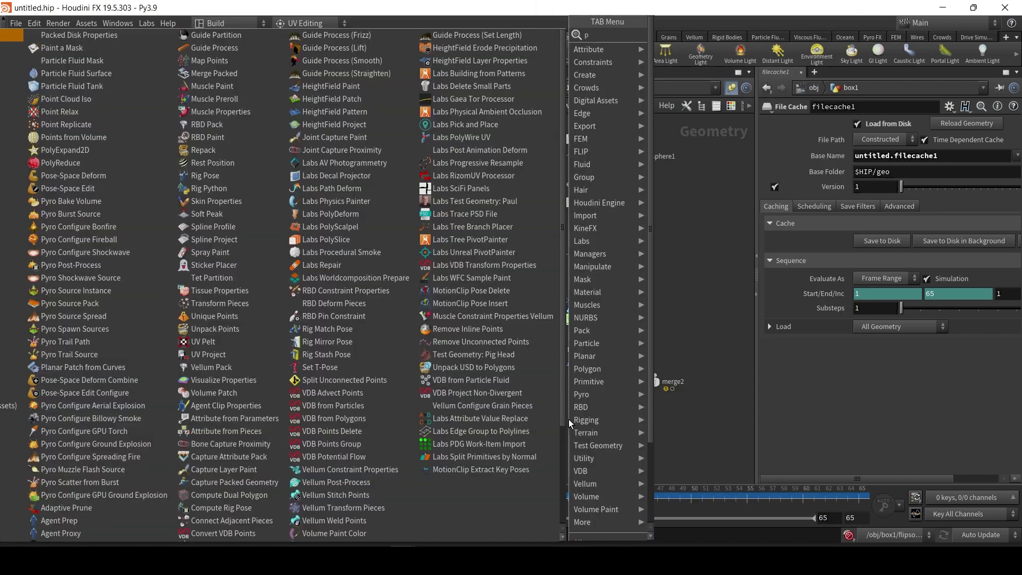
type("oint")
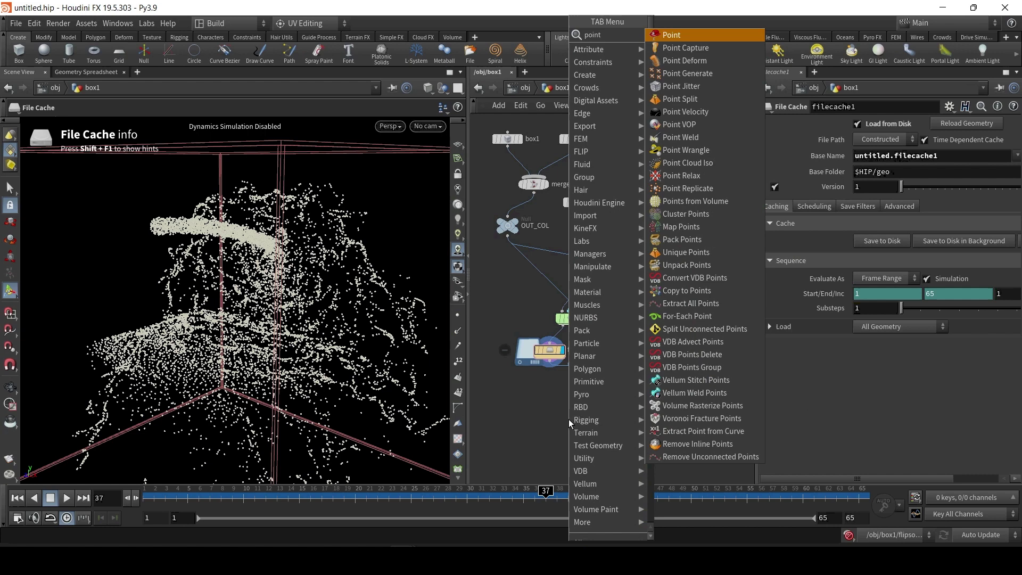
left_click(687, 150)
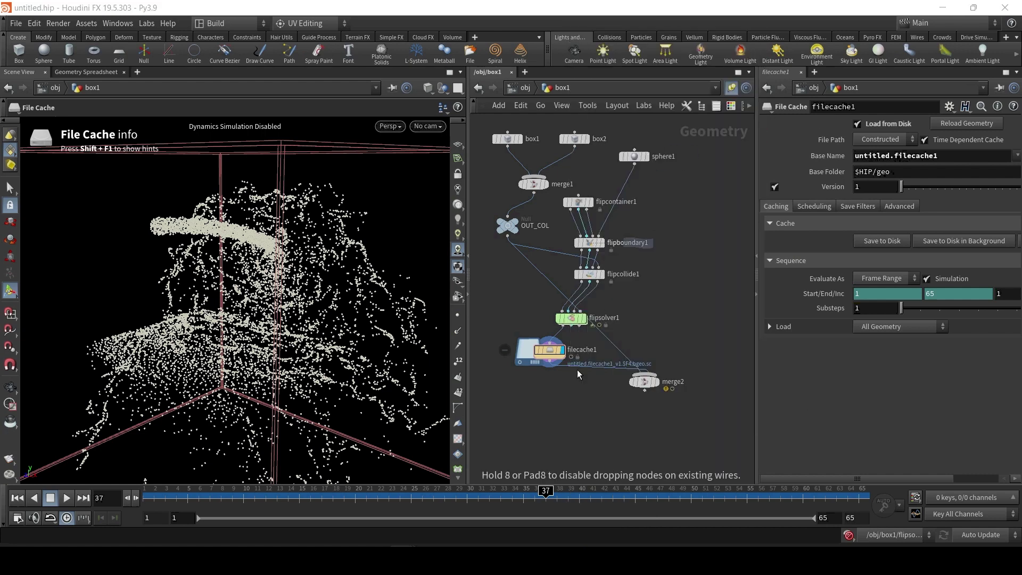
left_click(533, 401)
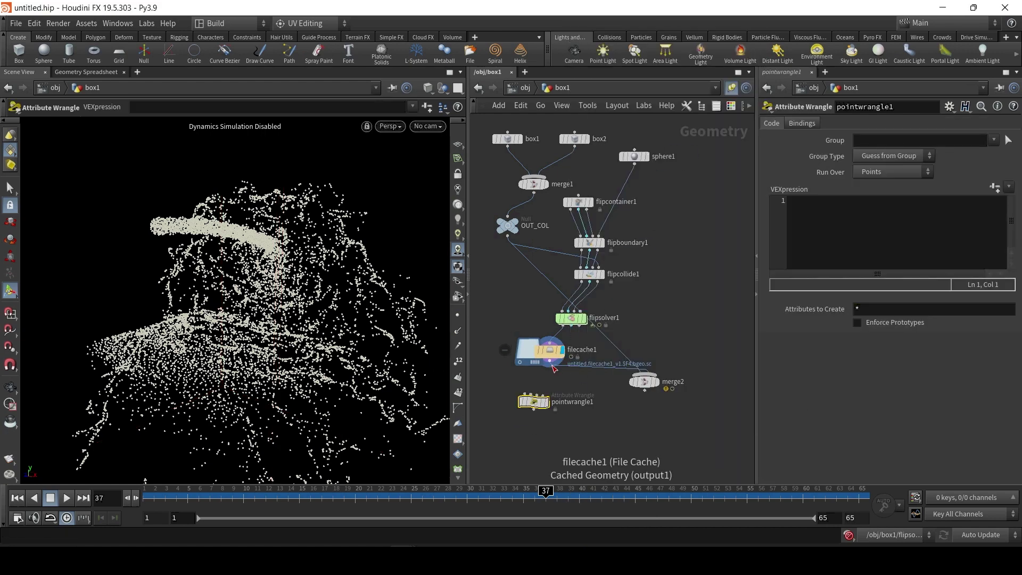
left_click_drag(553, 366, 534, 396)
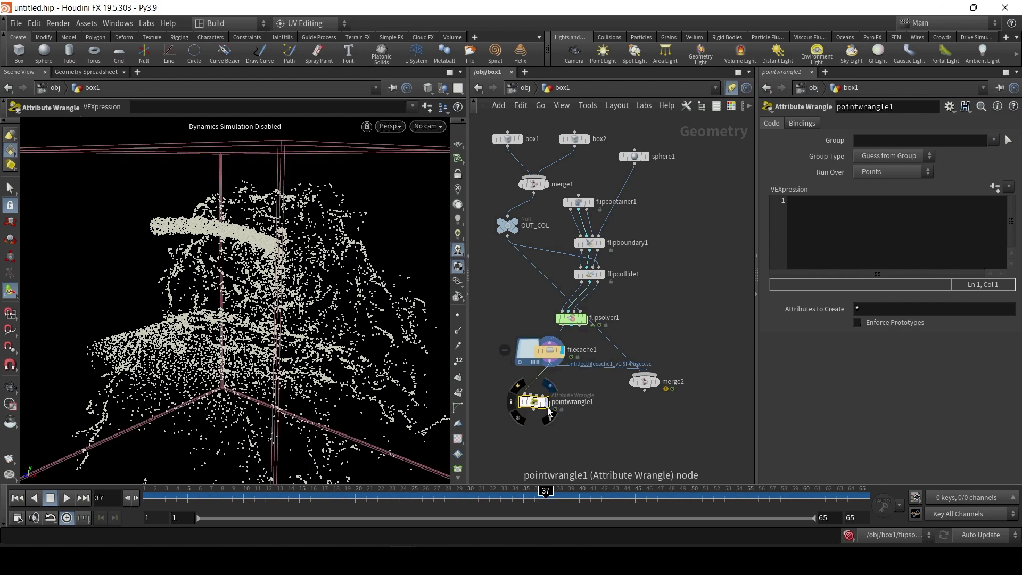
left_click(548, 403)
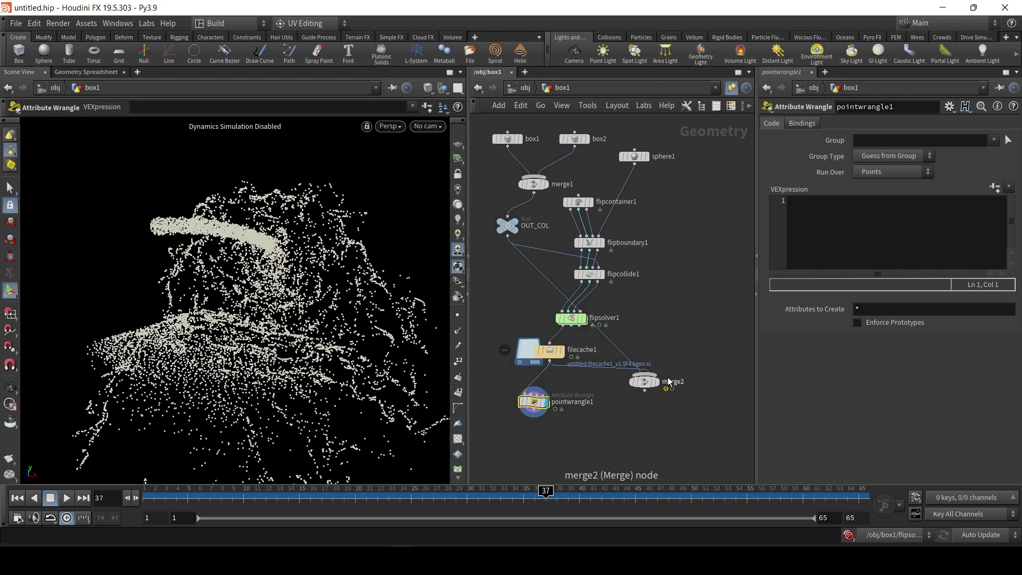
left_click_drag(582, 414, 578, 410)
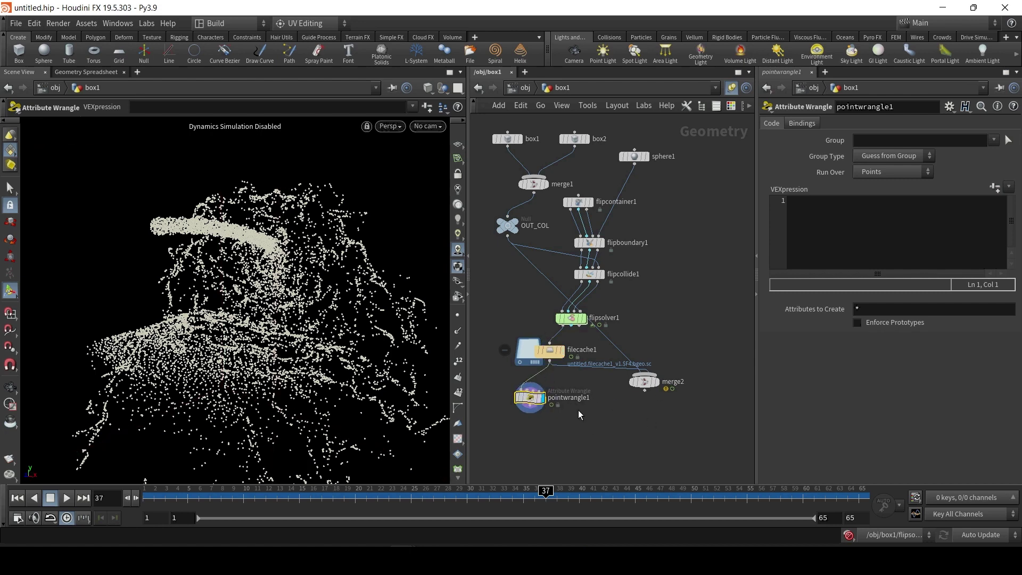
left_click(595, 419)
left_click_drag(532, 401, 522, 404)
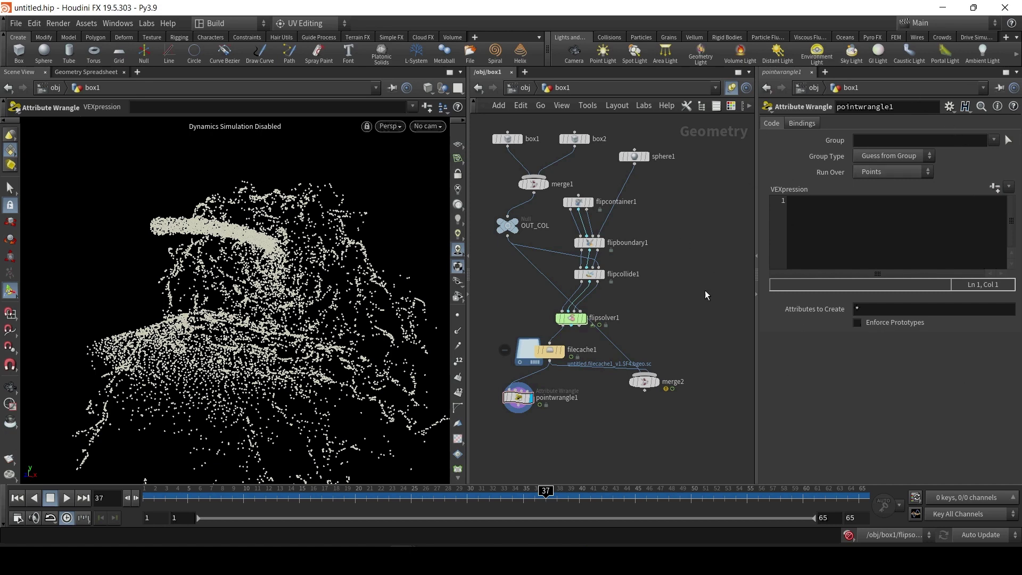
Enter placeholder code 'ghg' in the wrangle, show OUT_COL, and display pointwrangle1's output
left_click(832, 227)
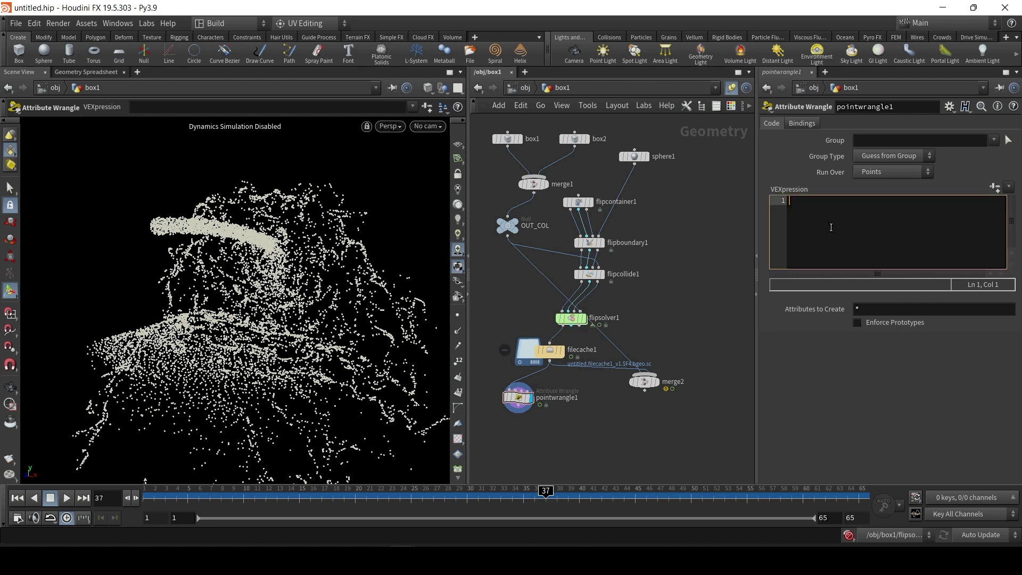
type("ghg")
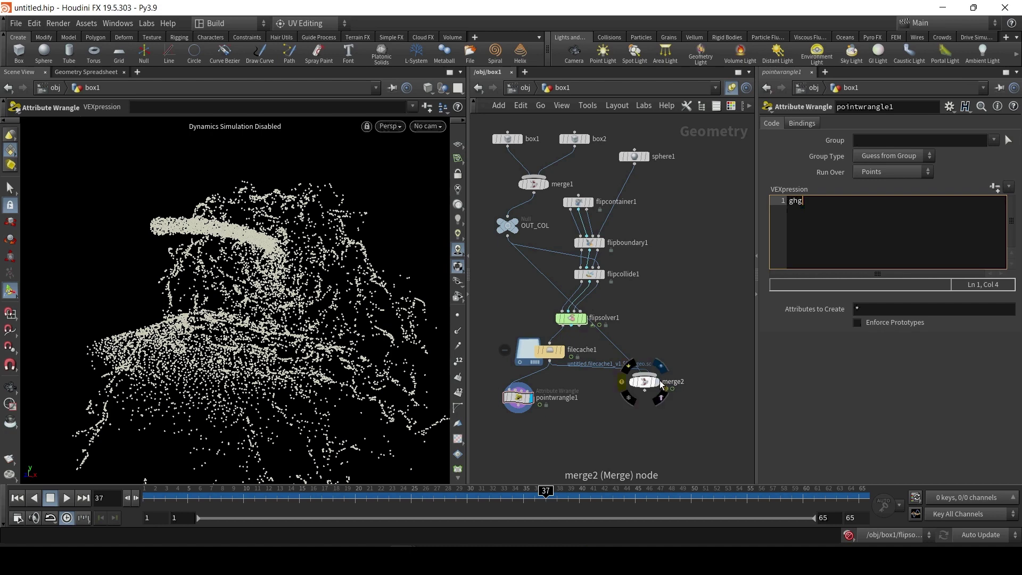
left_click(534, 224)
key("r")
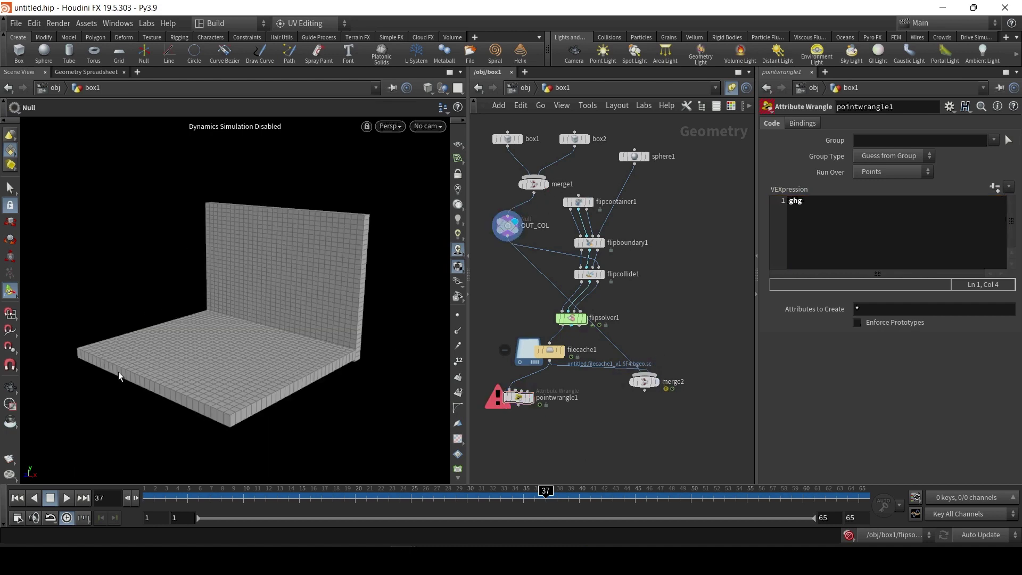
left_click(521, 398)
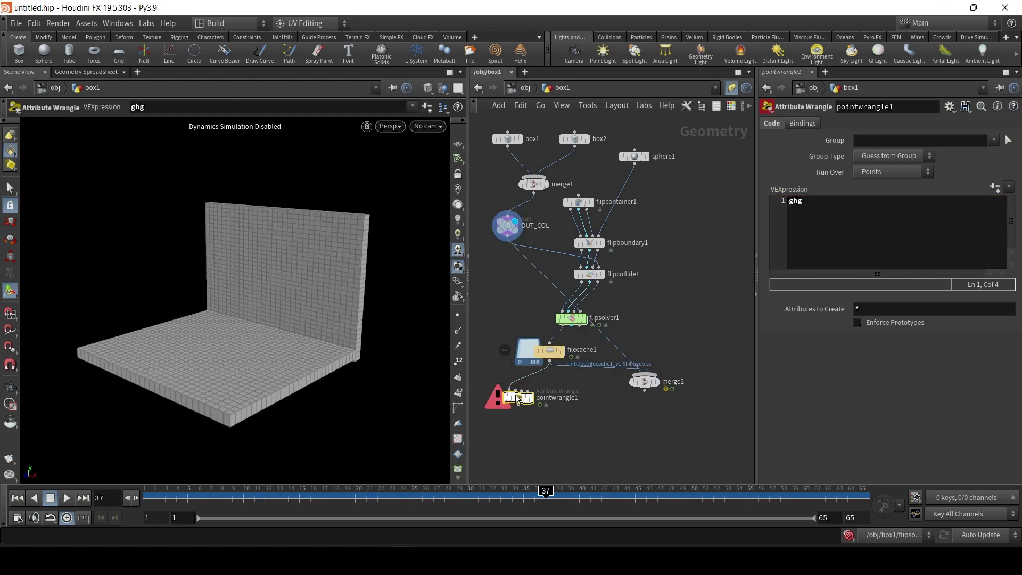
left_click(534, 399)
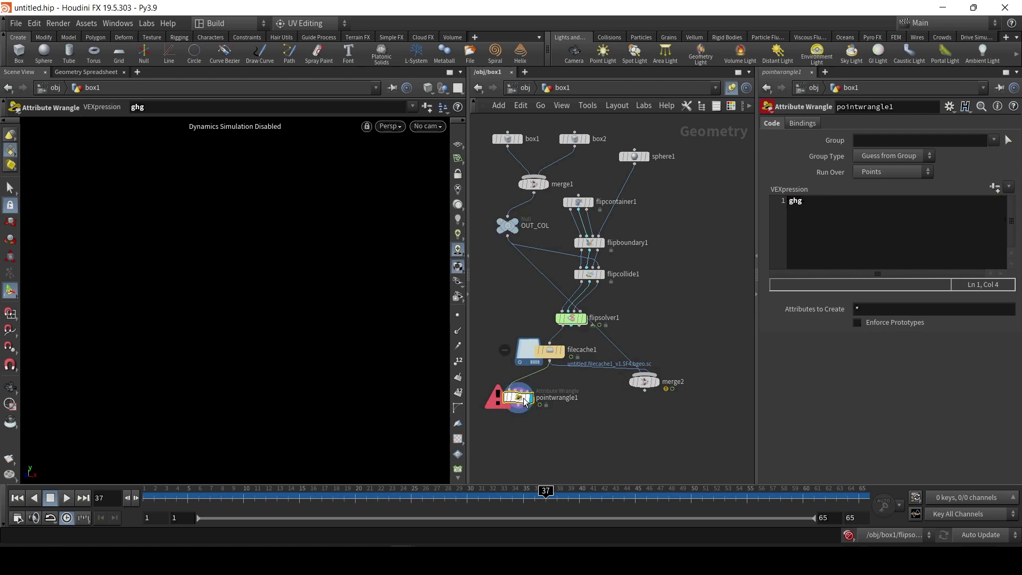
Delete the 'ghg' code so the VEXpression is empty, leaving Run Over set to Points
left_click(832, 234)
key("ctrl+a")
key("BackSpace")
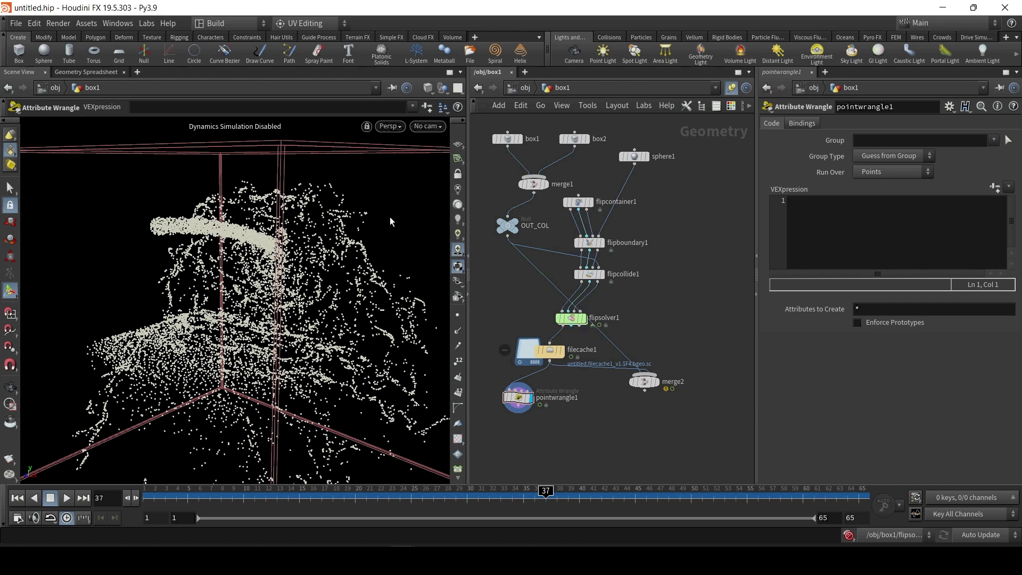
left_click(913, 178)
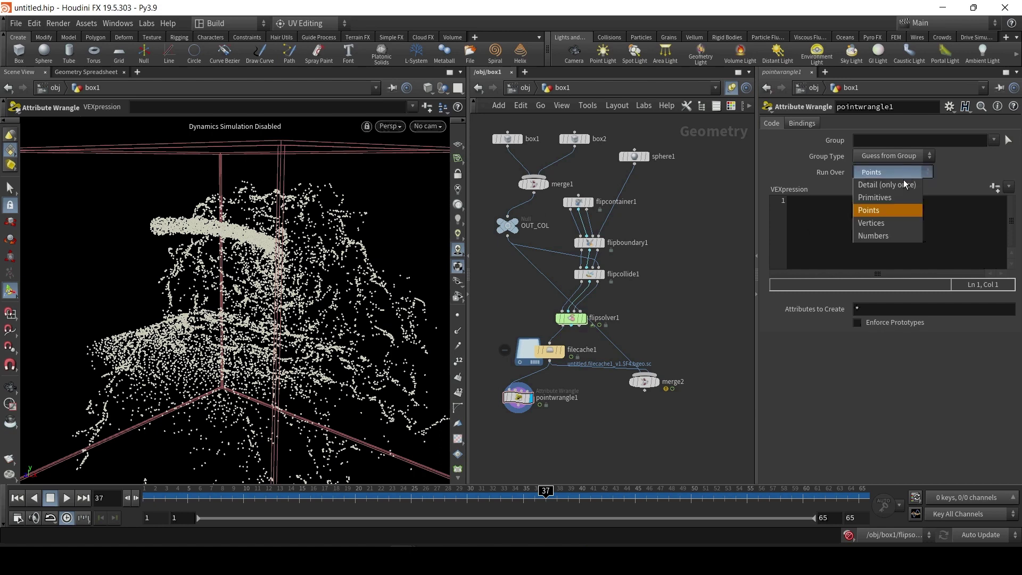
left_click(897, 172)
left_click(893, 174)
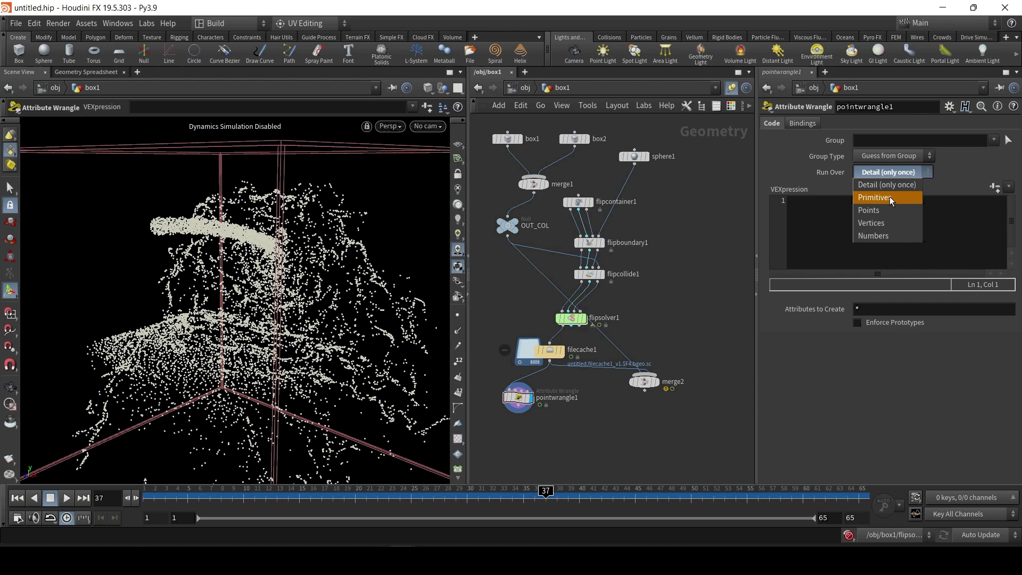
left_click(893, 210)
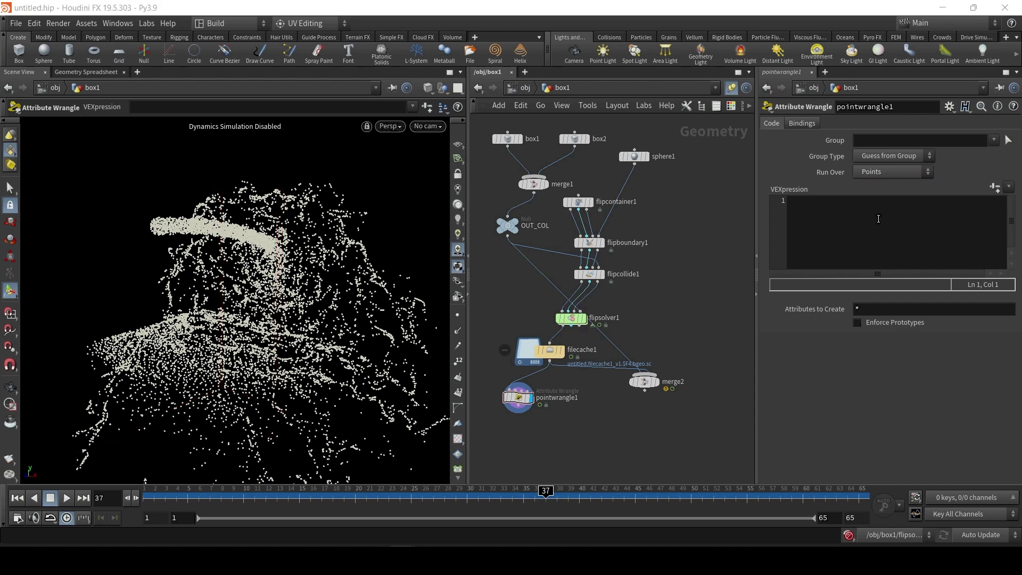
left_click(864, 219)
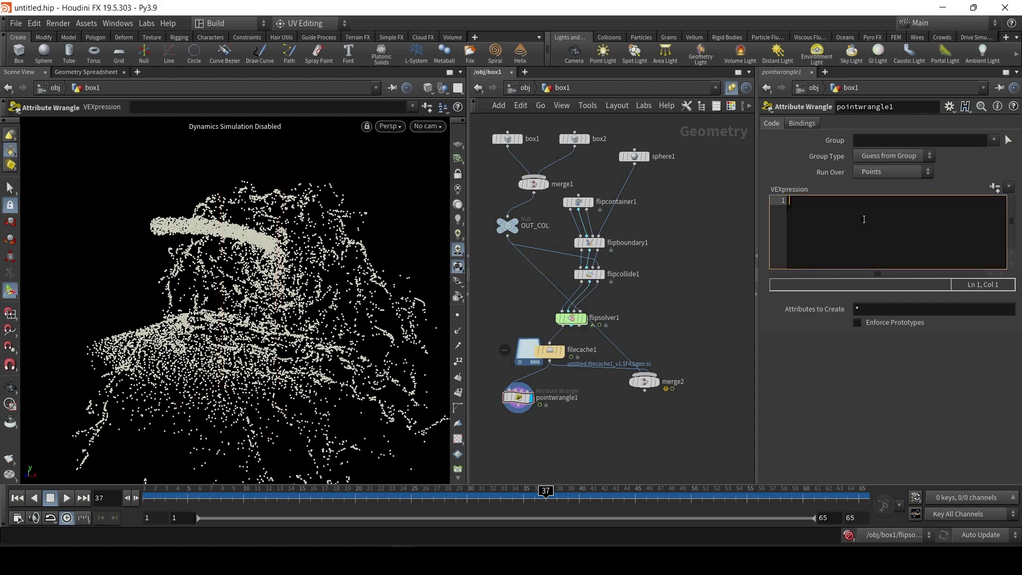
type("if(@")
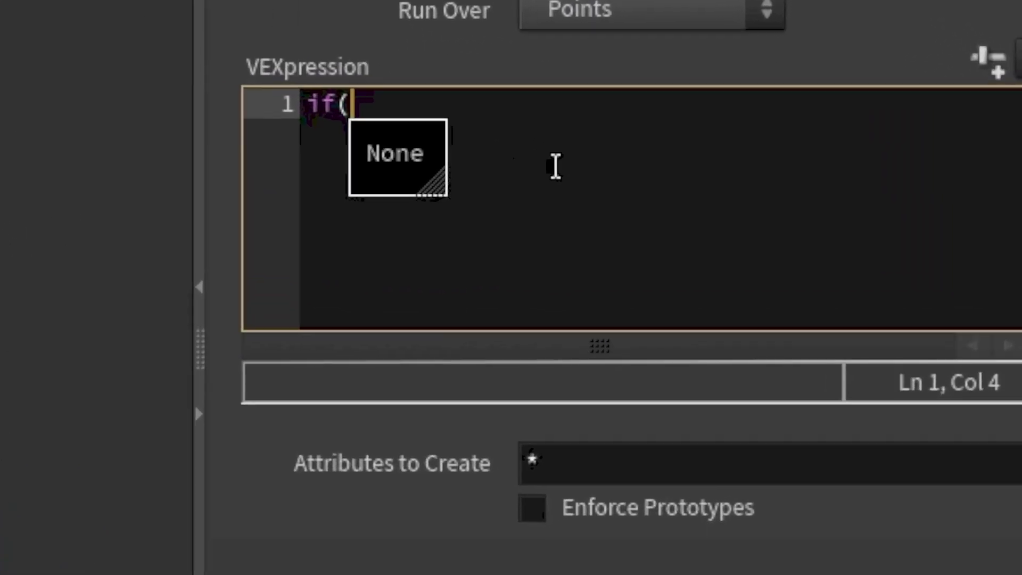
type("P.y")
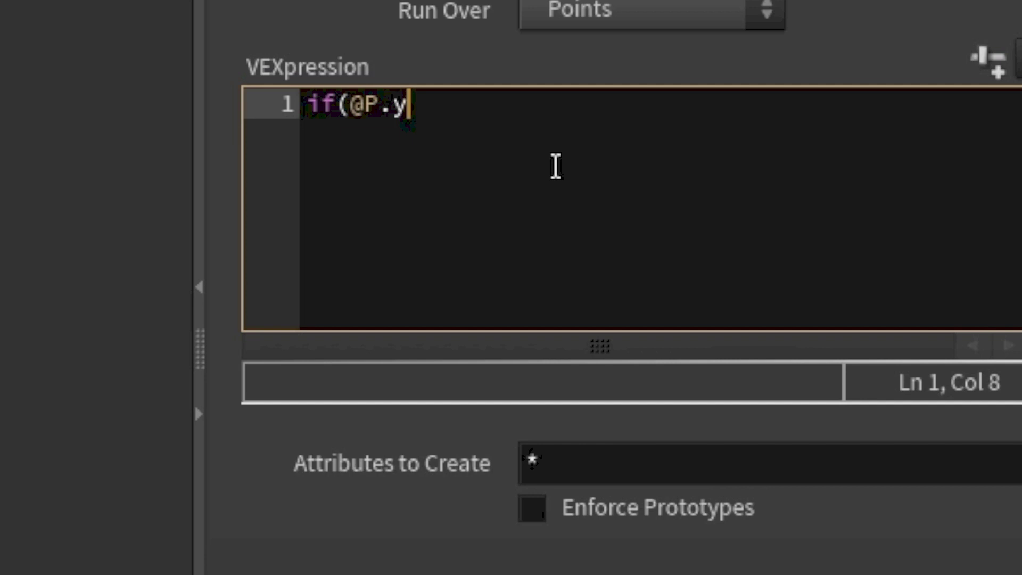
type("<0")
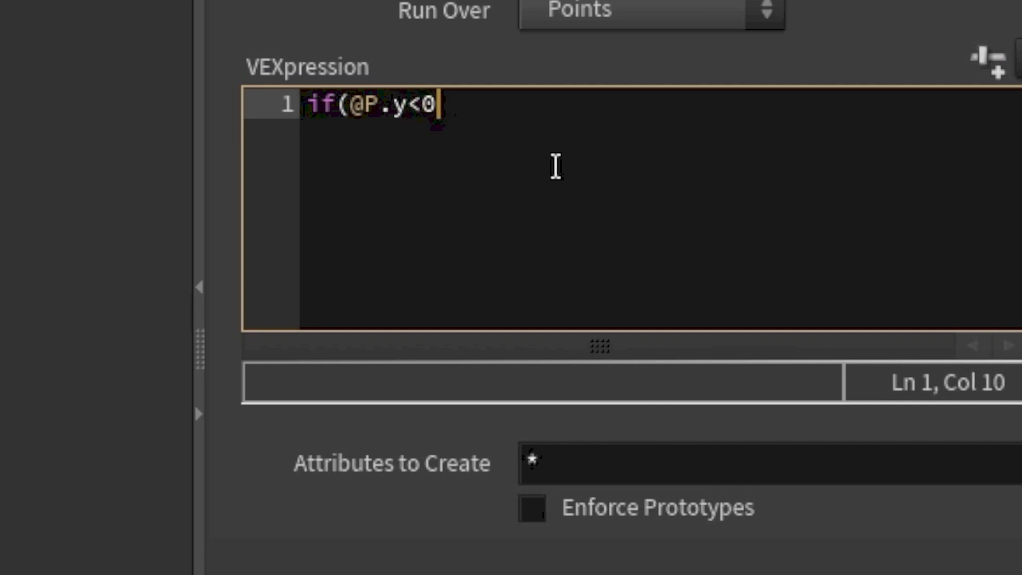
type(")")
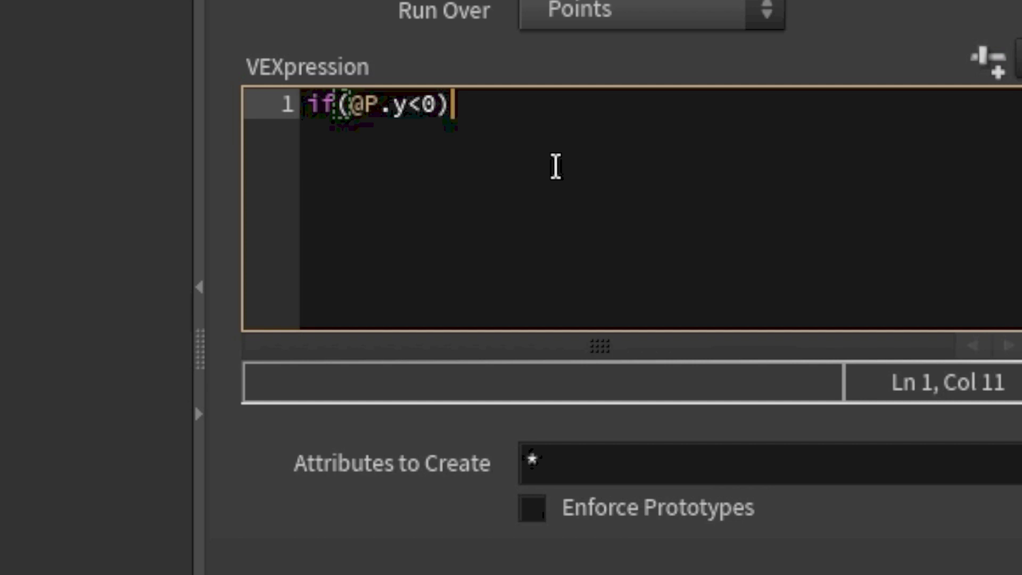
type("{")
key("Return")
type("}")
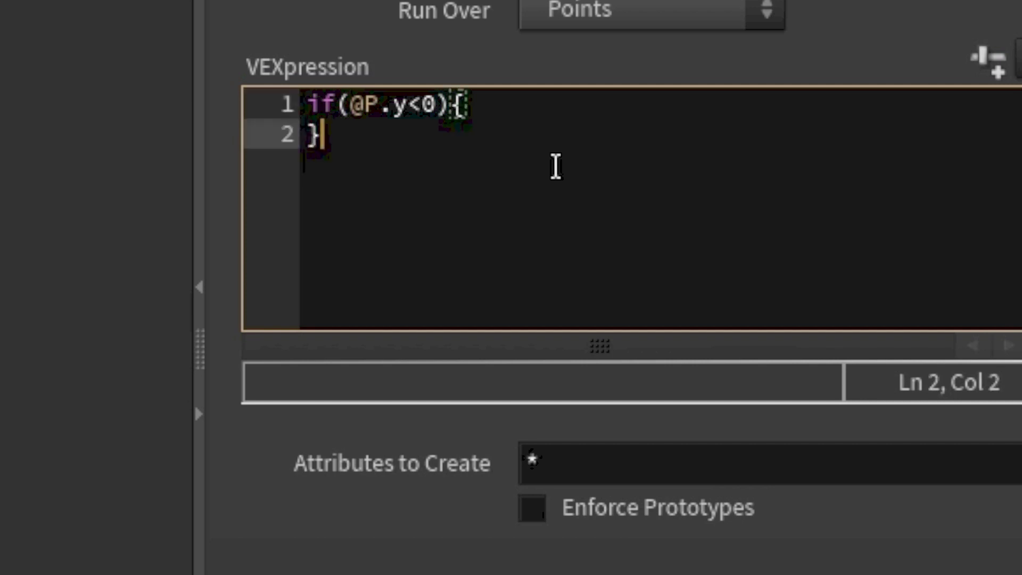
left_click(601, 94)
key("Return")
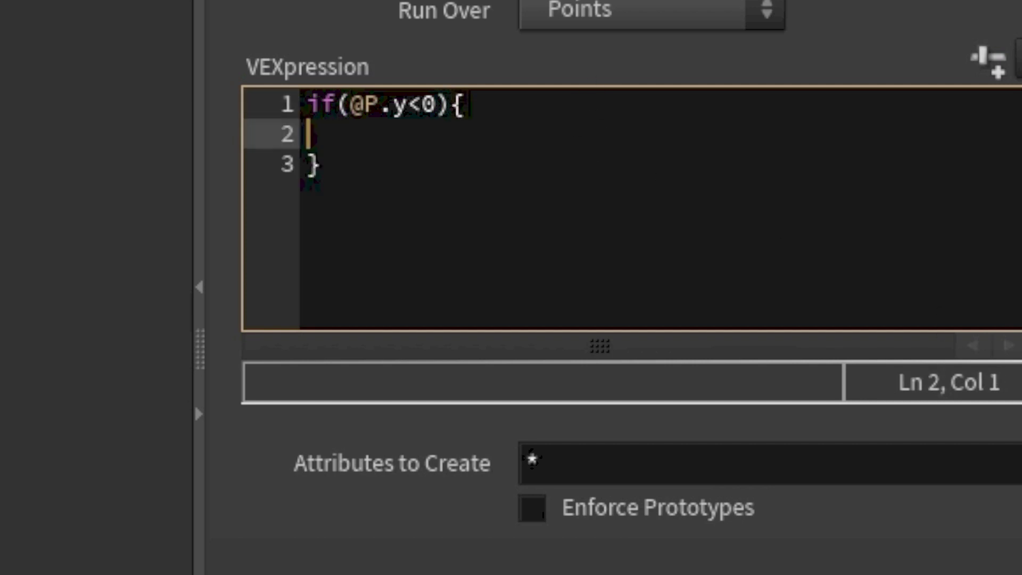
type("@gro")
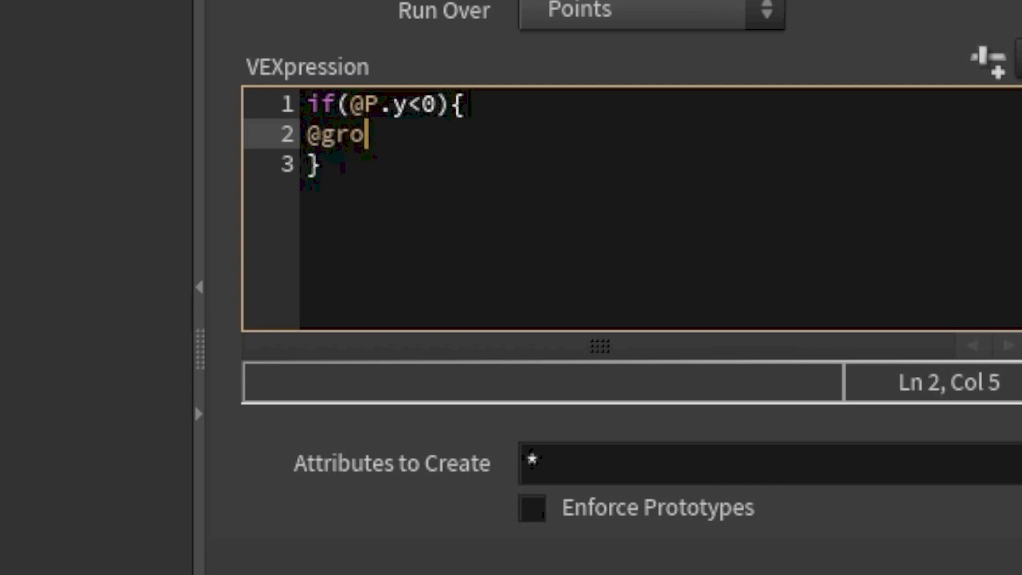
type("up_")
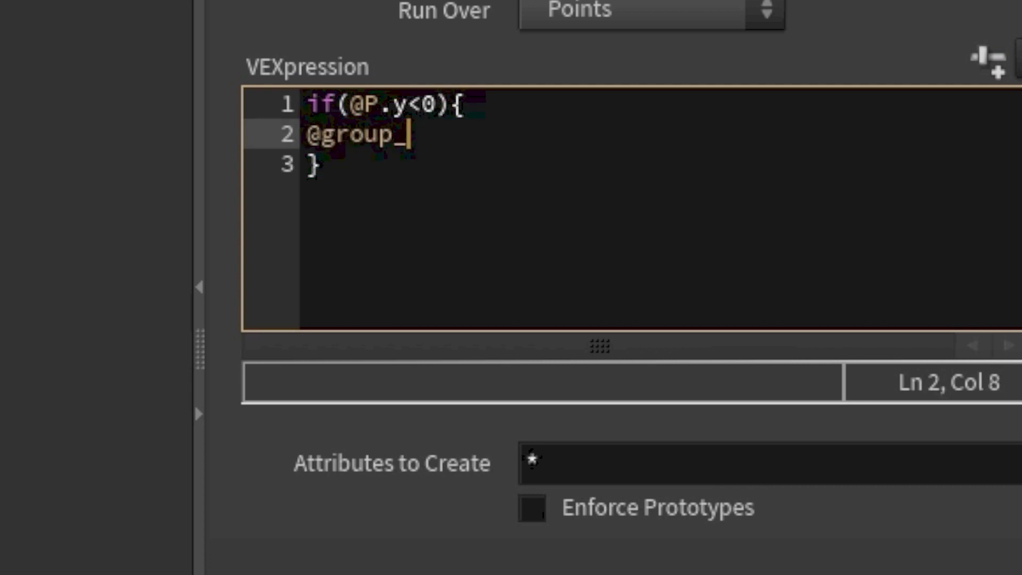
type("hit")
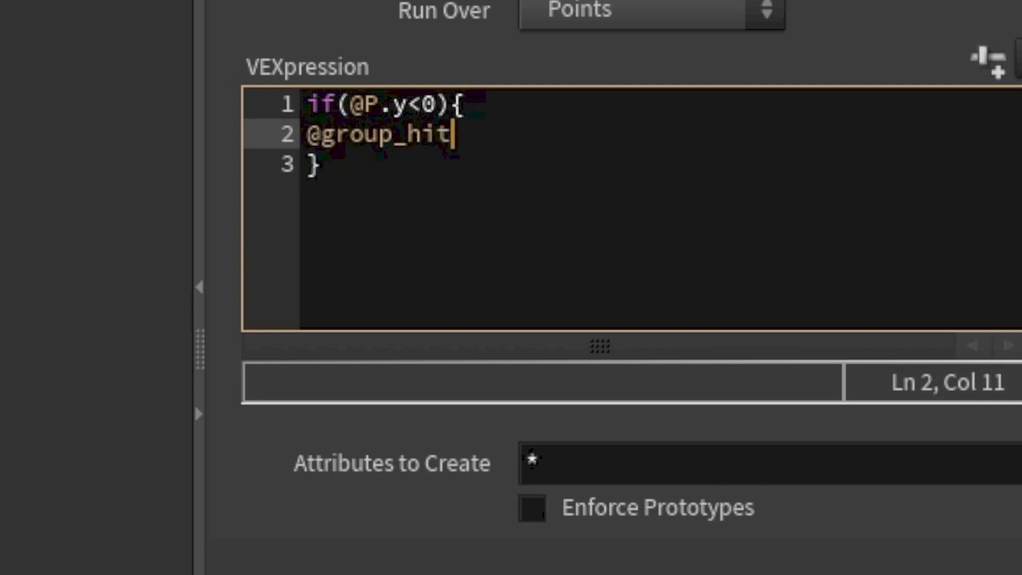
type("floor = ")
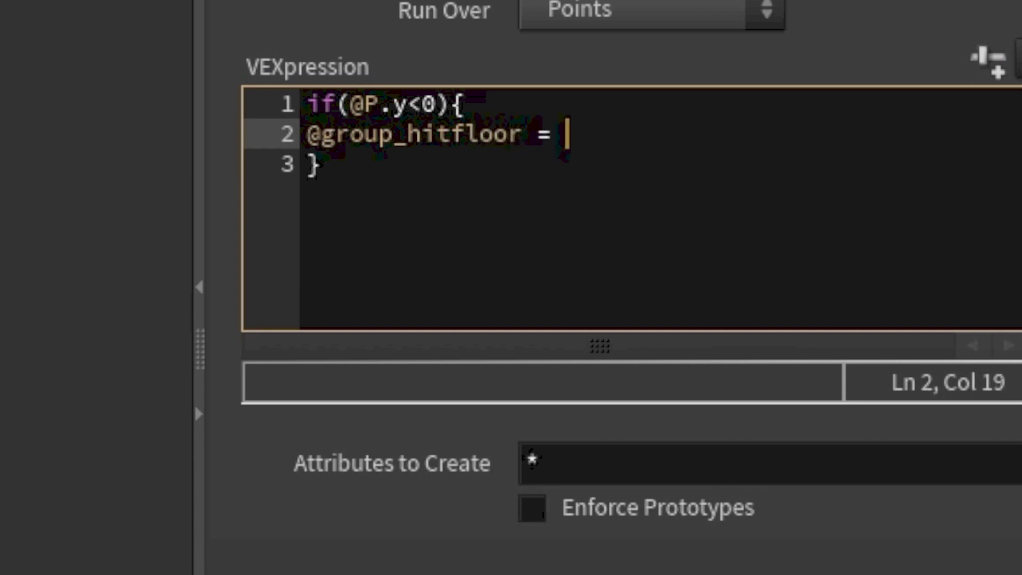
type("1;")
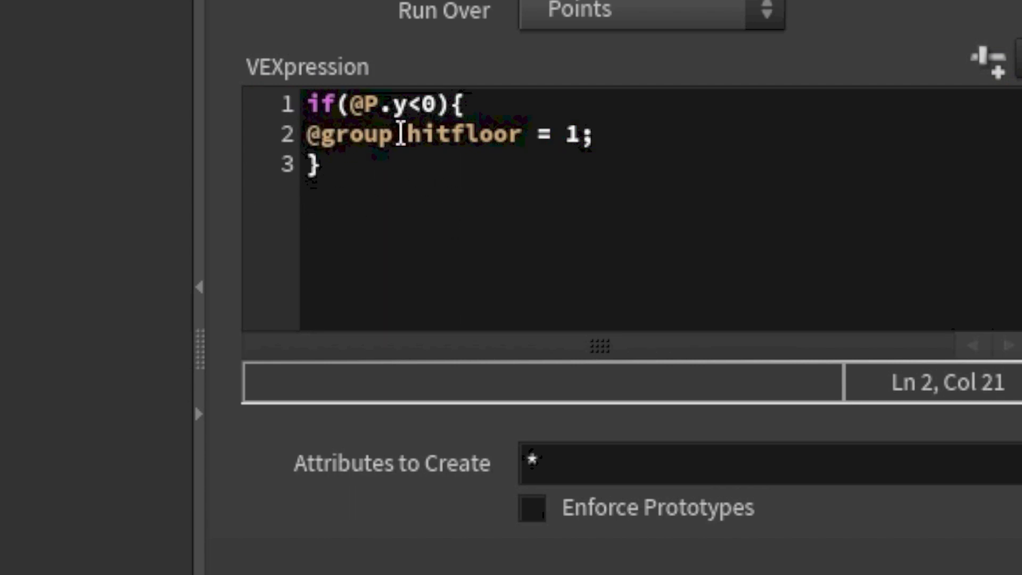
left_click_drag(404, 134, 304, 137)
left_click(385, 183)
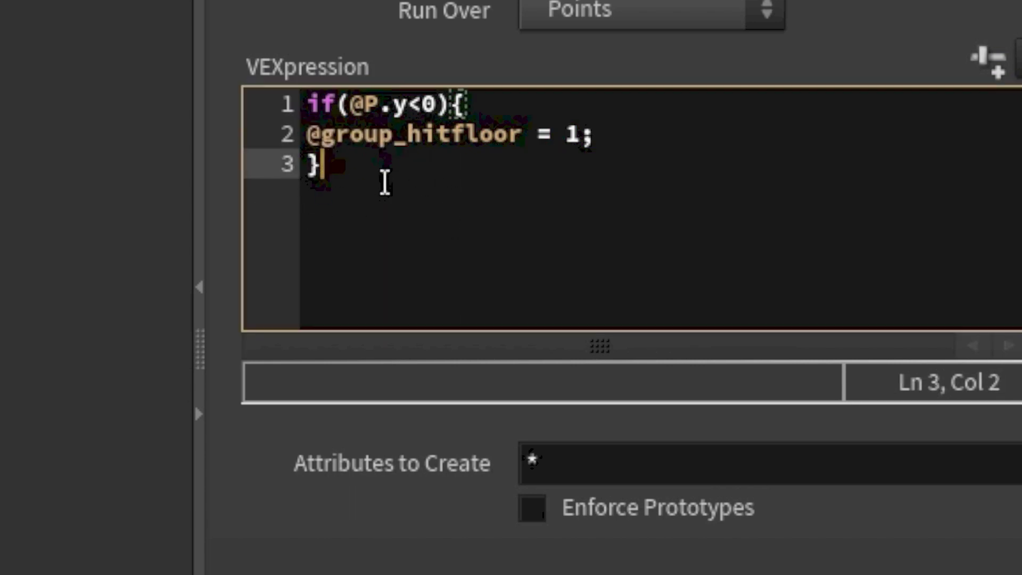
left_click(311, 132)
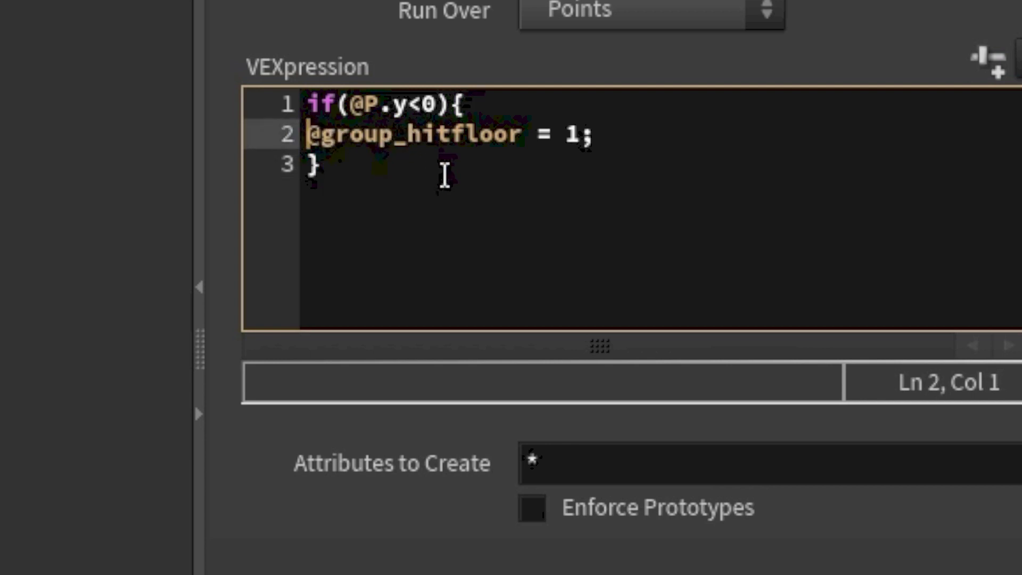
left_click(411, 133)
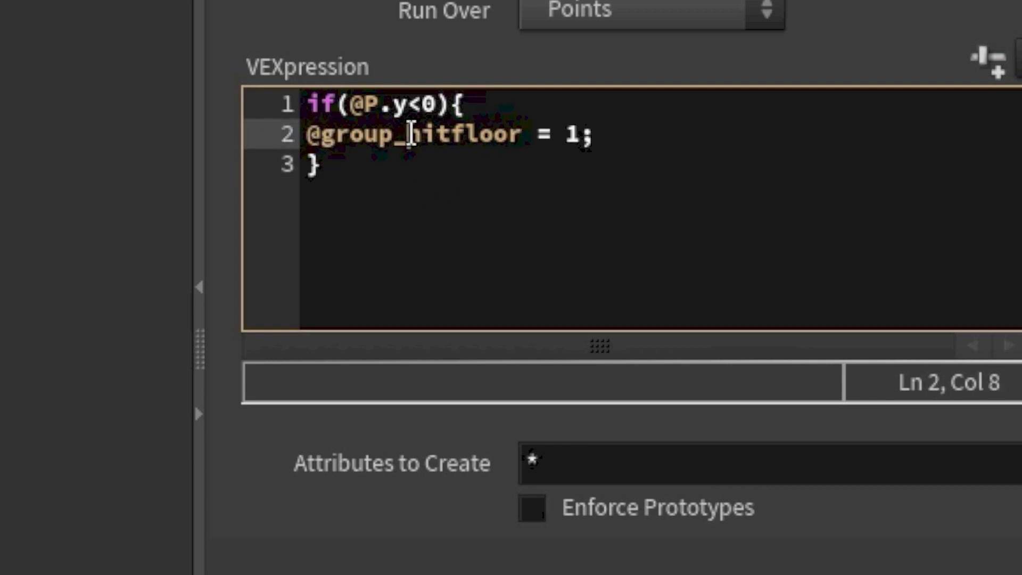
left_click_drag(410, 133, 527, 134)
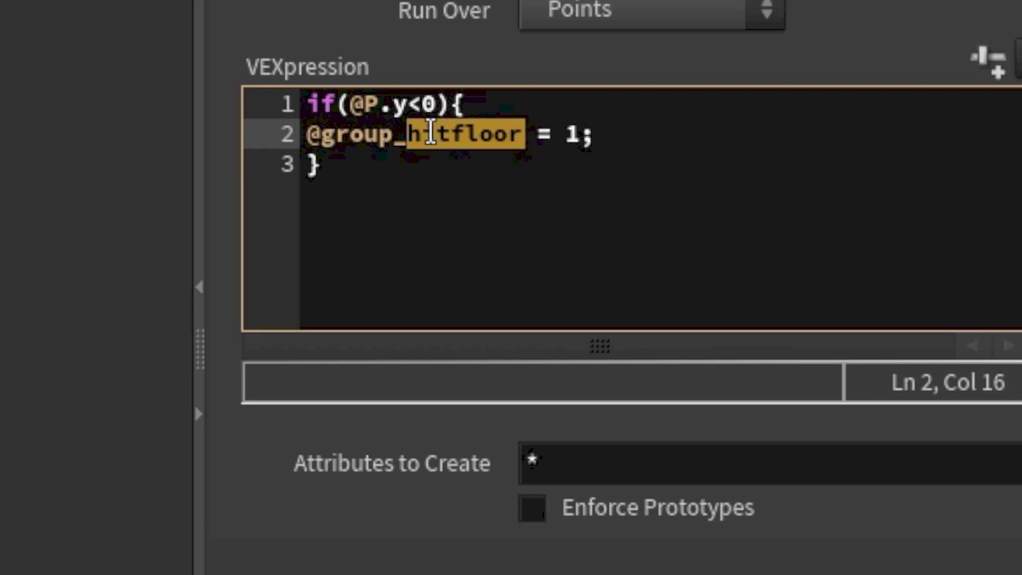
left_click(463, 136)
left_click(416, 133)
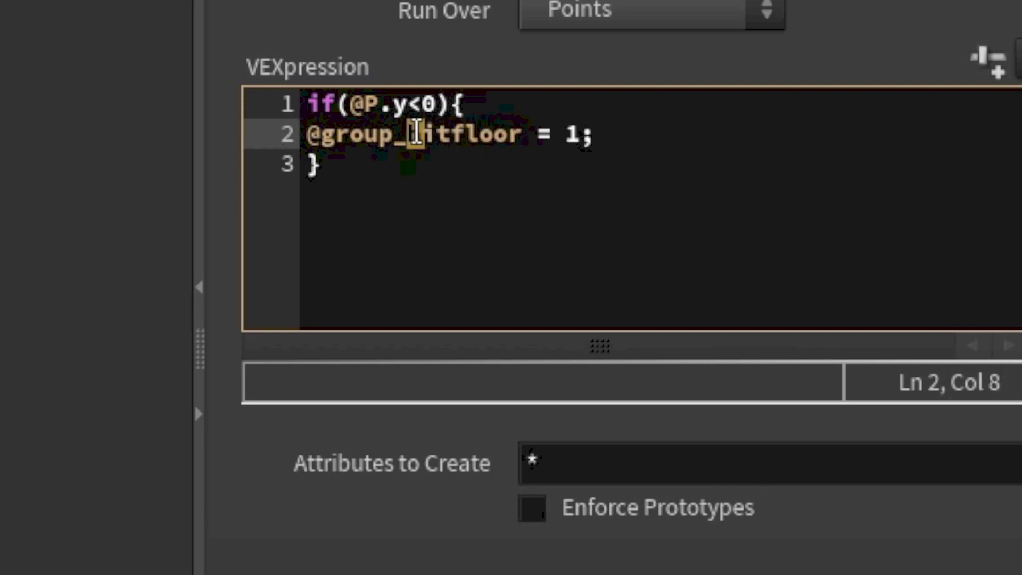
left_click_drag(416, 134, 527, 133)
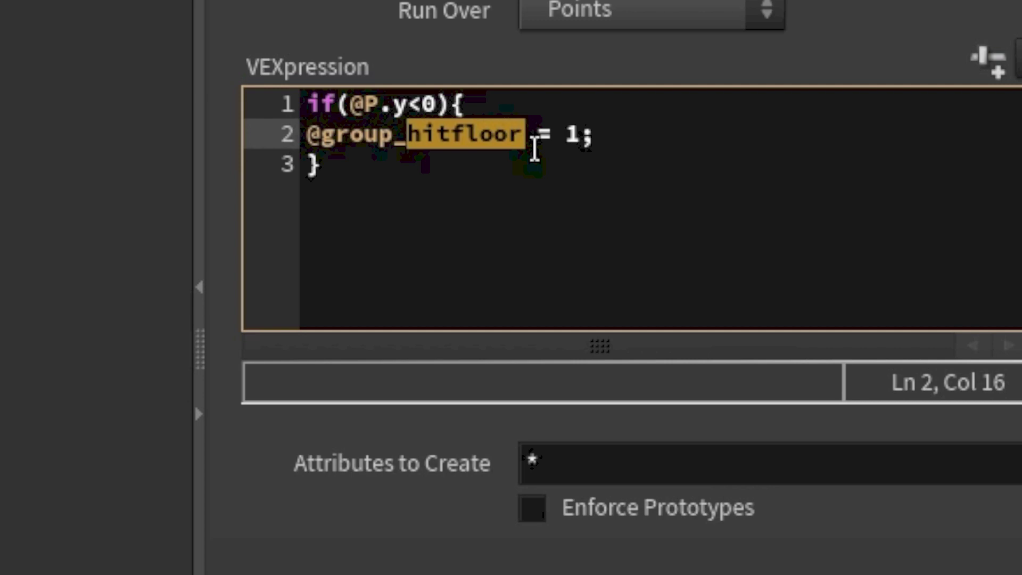
left_click(488, 219)
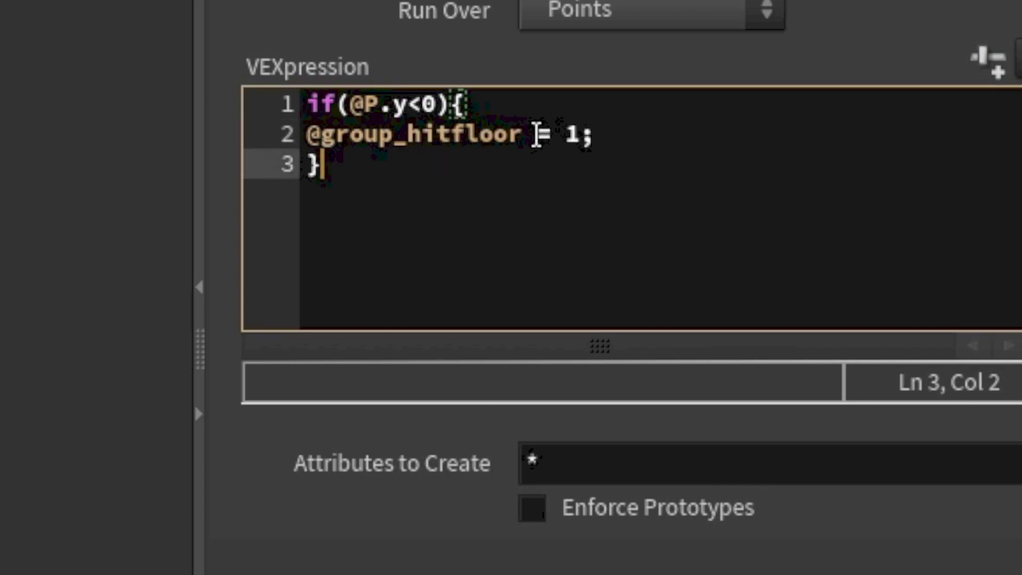
mouse_move(566, 134)
left_mouse_down()
mouse_move(589, 135)
mouse_move(584, 128)
left_mouse_up()
type("0")
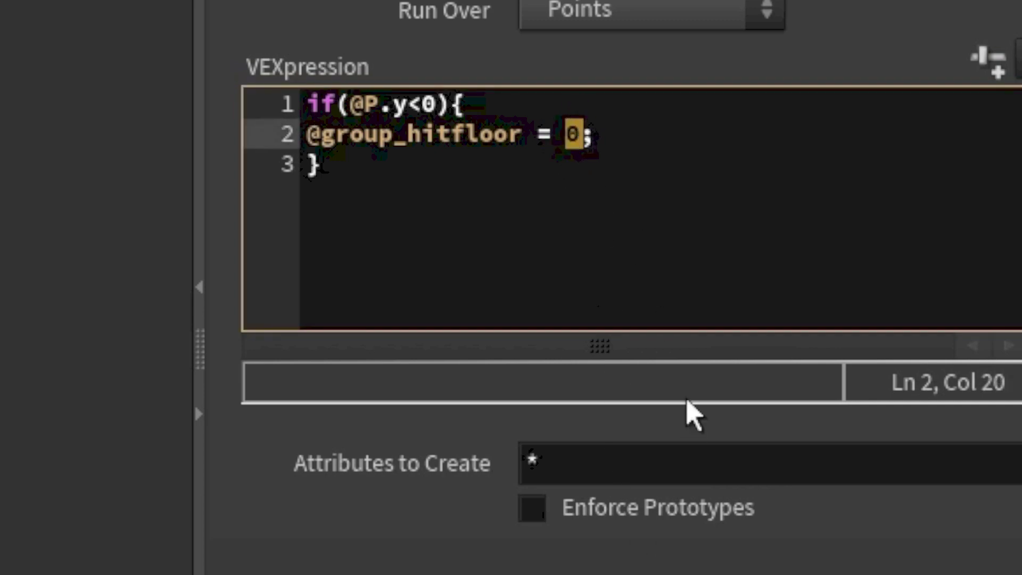
type("1")
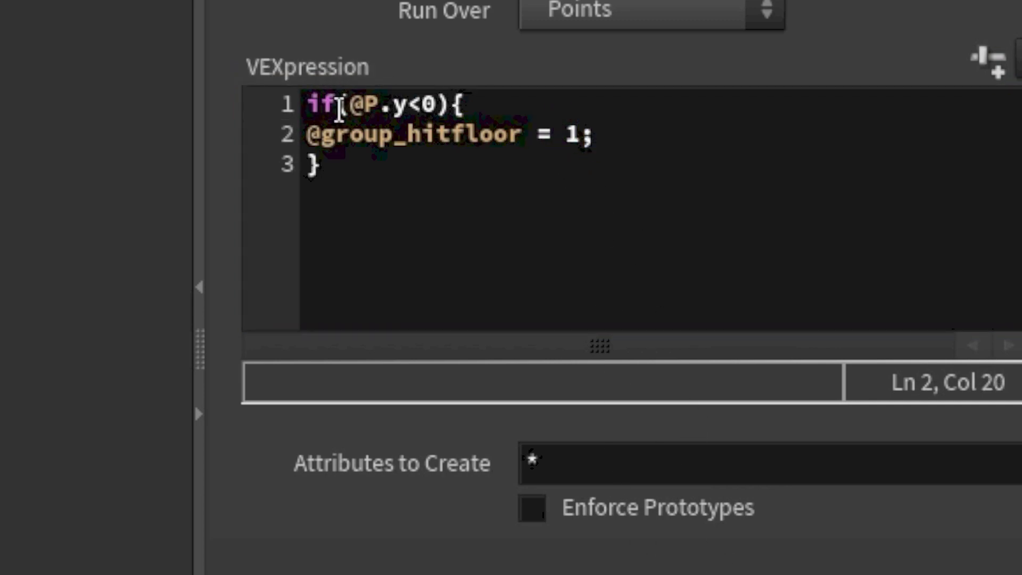
left_click(409, 104)
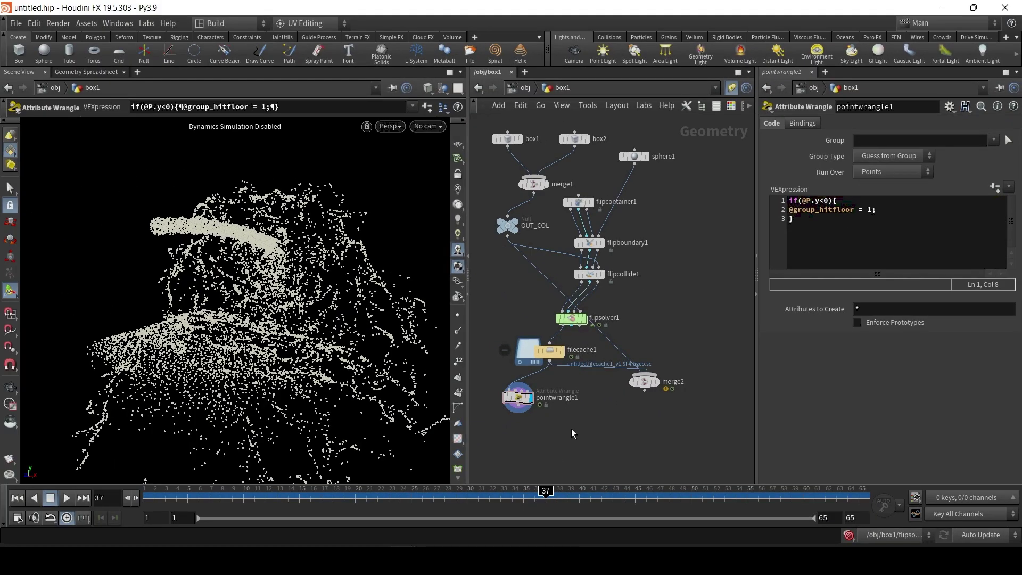
Add a Color node below pointwrangle1 and wire pointwrangle1's output into it
key("Tab")
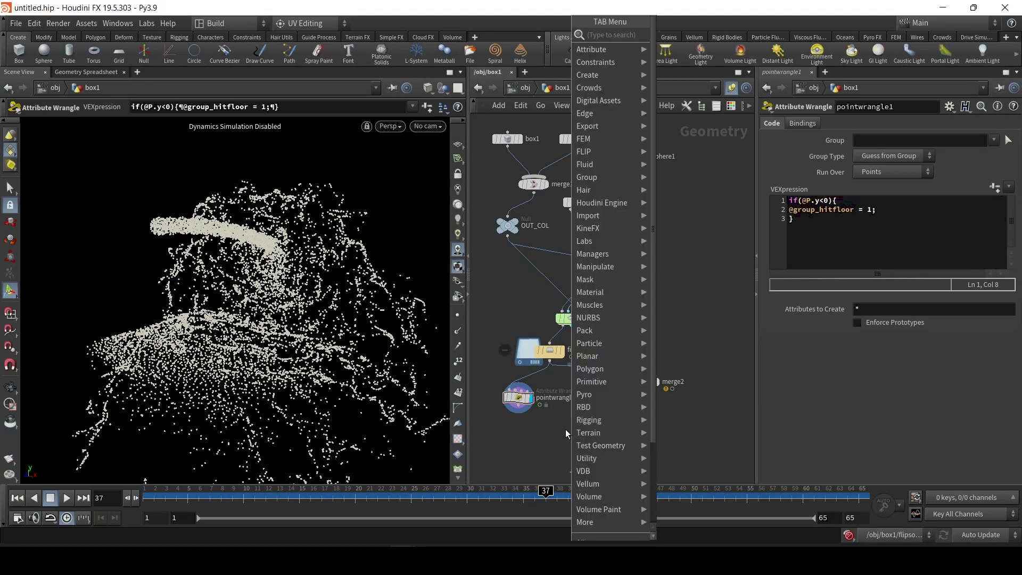
type("colo")
left_click(721, 36)
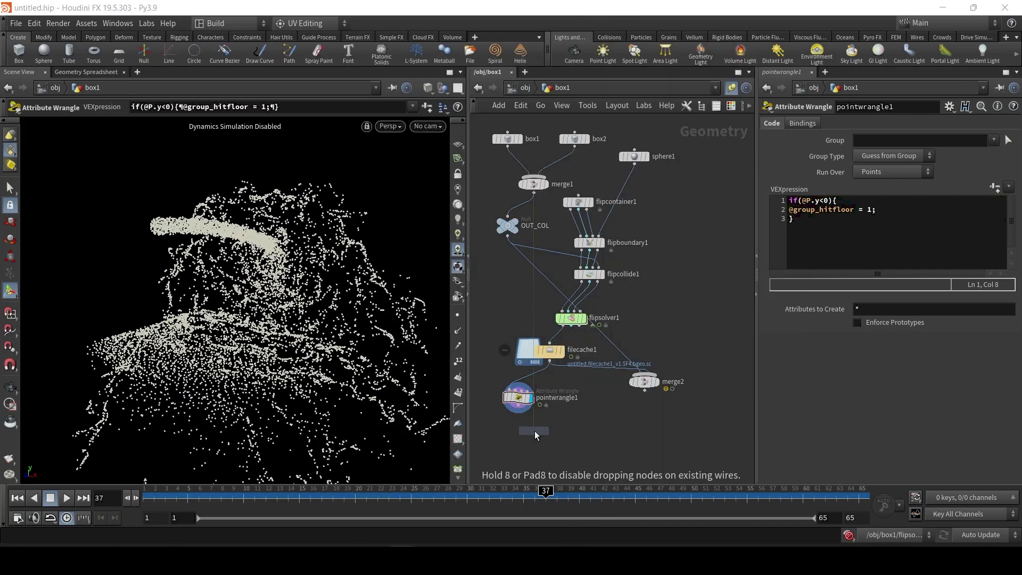
left_click(521, 422)
left_click_drag(519, 405, 523, 433)
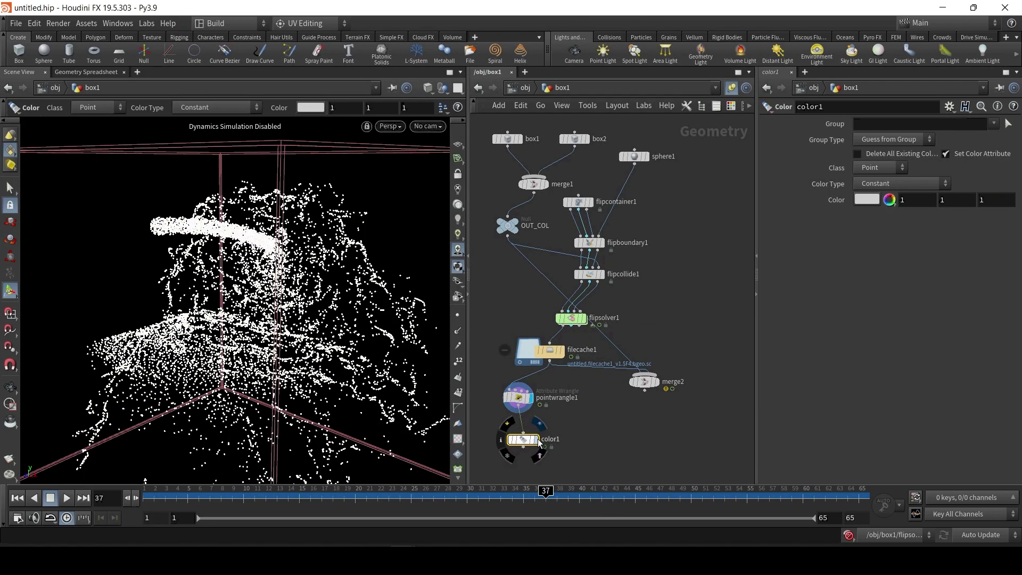
Colour only the hitfloor group red (1, 0, 0) and play the simulation to check
left_click(890, 200)
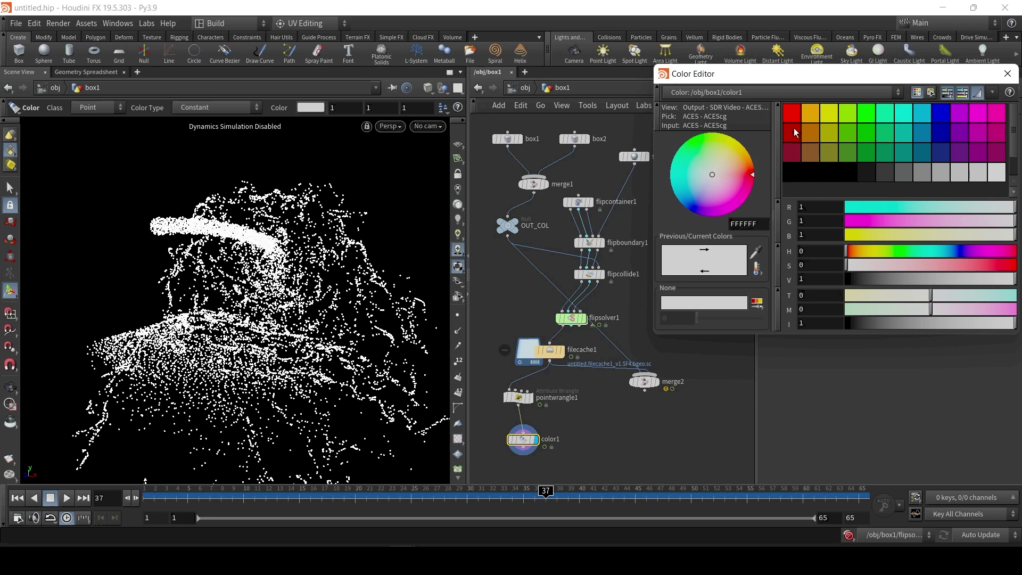
left_click(793, 114)
left_click(1008, 73)
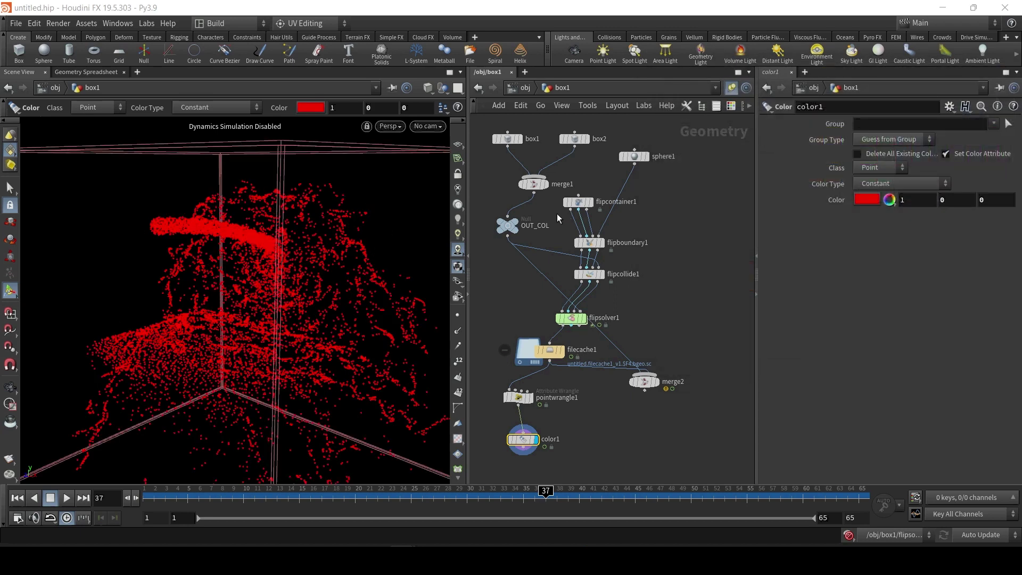
left_click(994, 124)
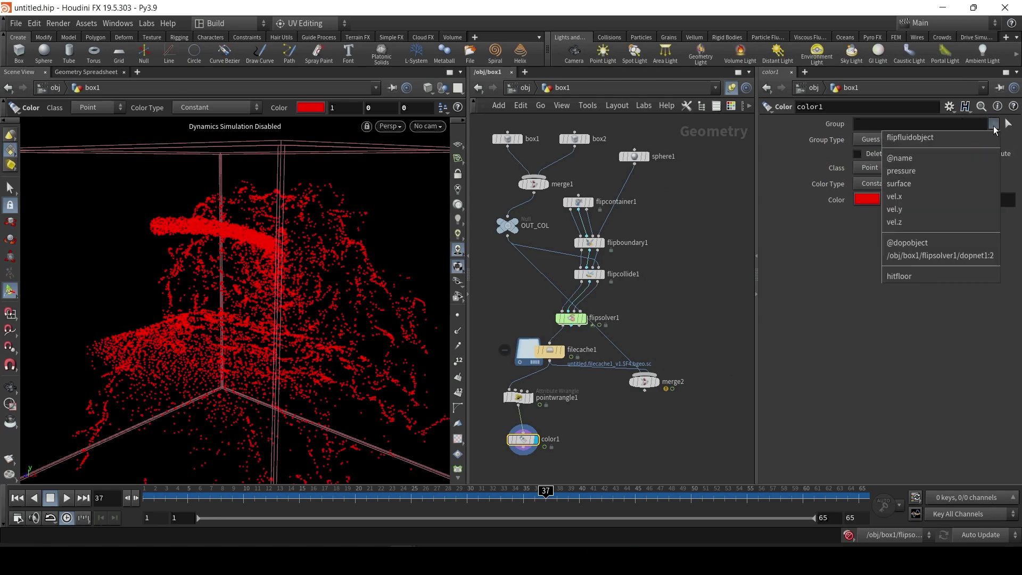
left_click(921, 277)
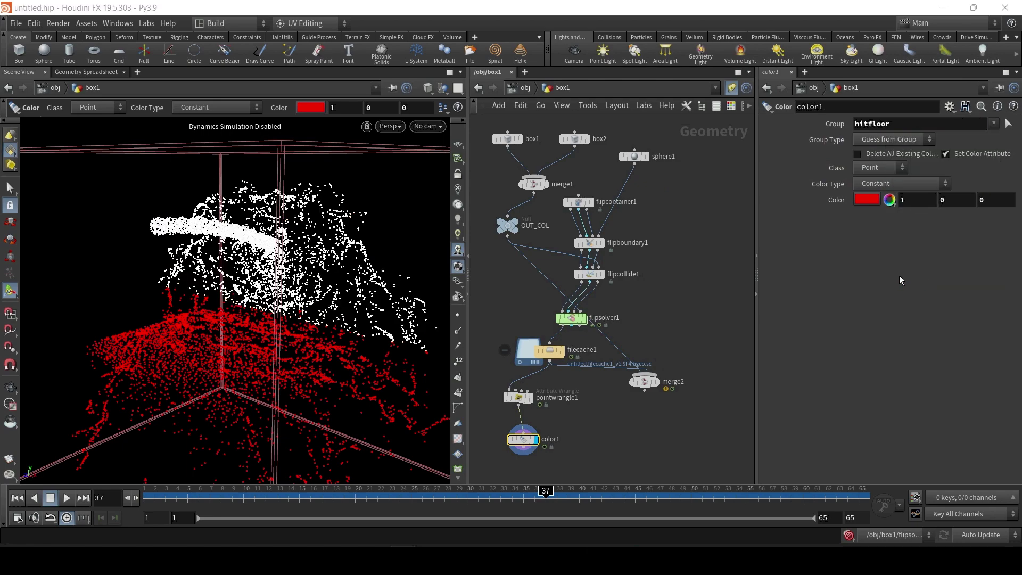
left_click_drag(228, 315, 160, 325)
left_click(17, 497)
left_click(67, 498)
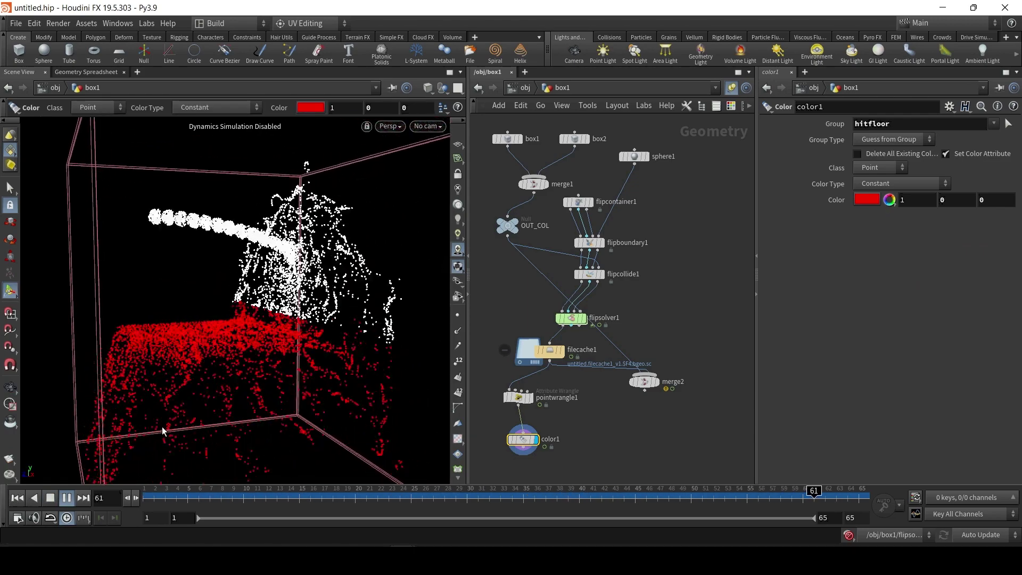
left_click(50, 498)
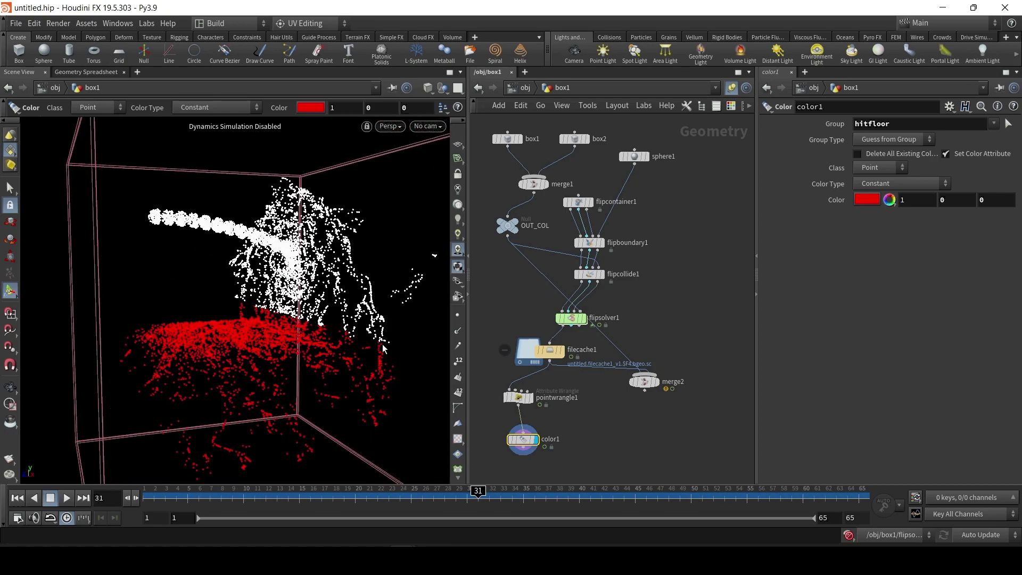
Replace the 0 threshold with chf("yval"), create the Yval slider, and try values around 0.322
left_click(517, 397)
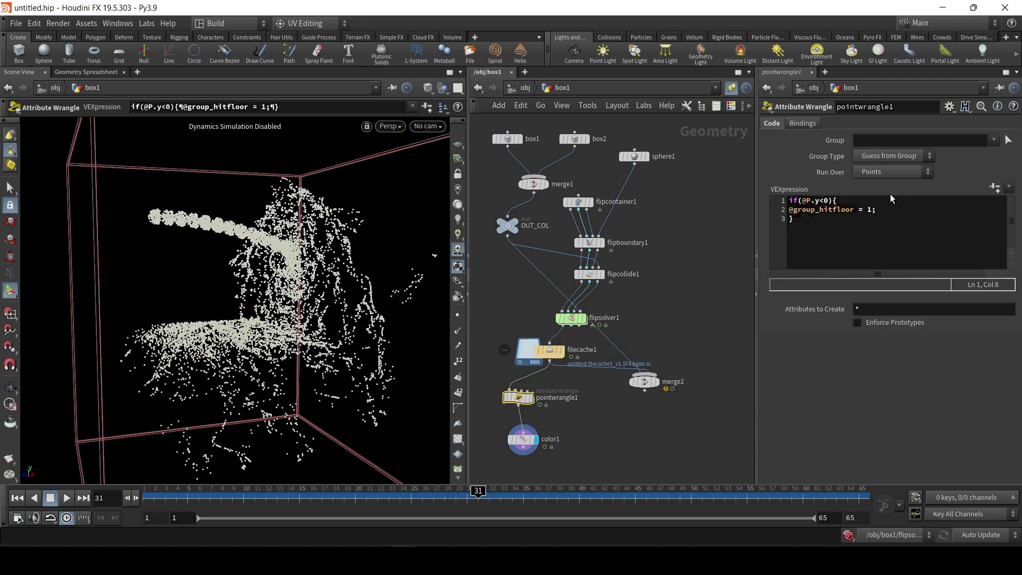
double_click(826, 200)
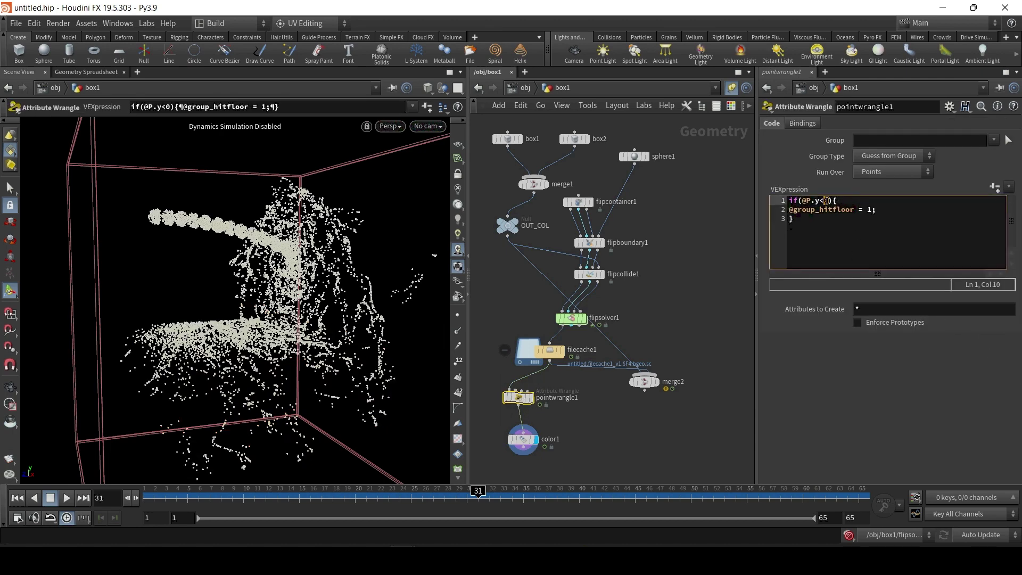
type("chf(")
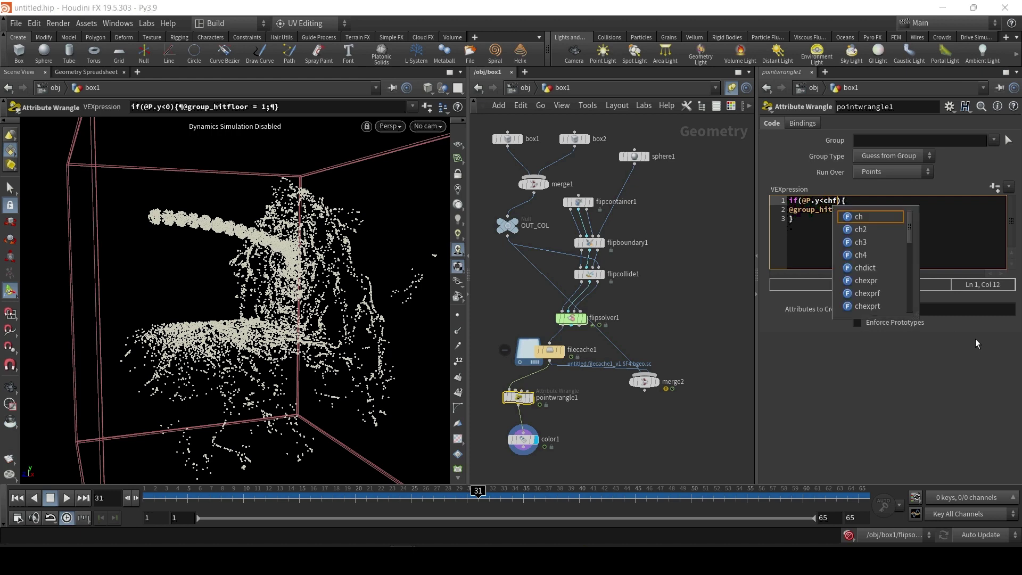
type("\"")
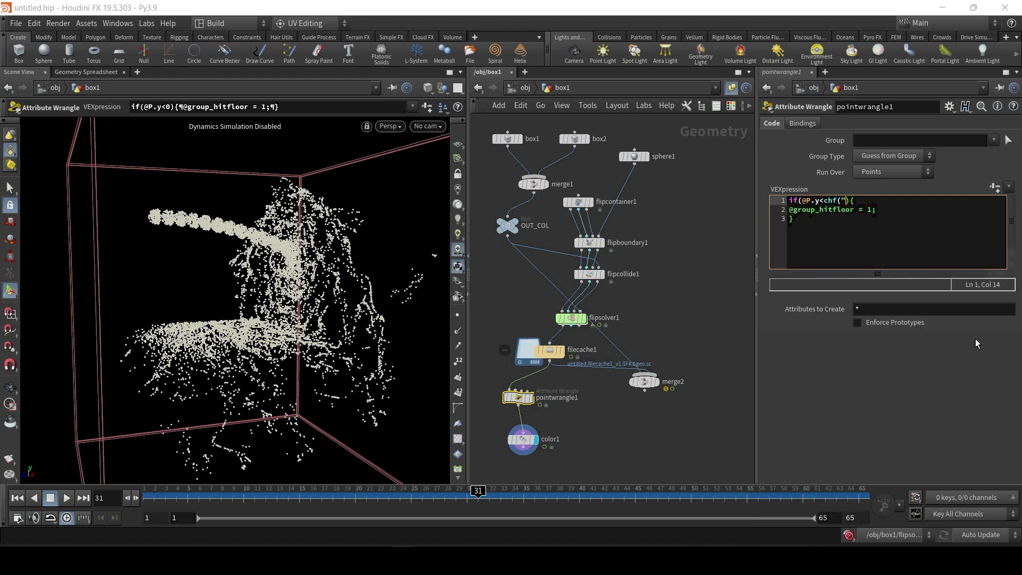
type("yval\"")
left_click(825, 203)
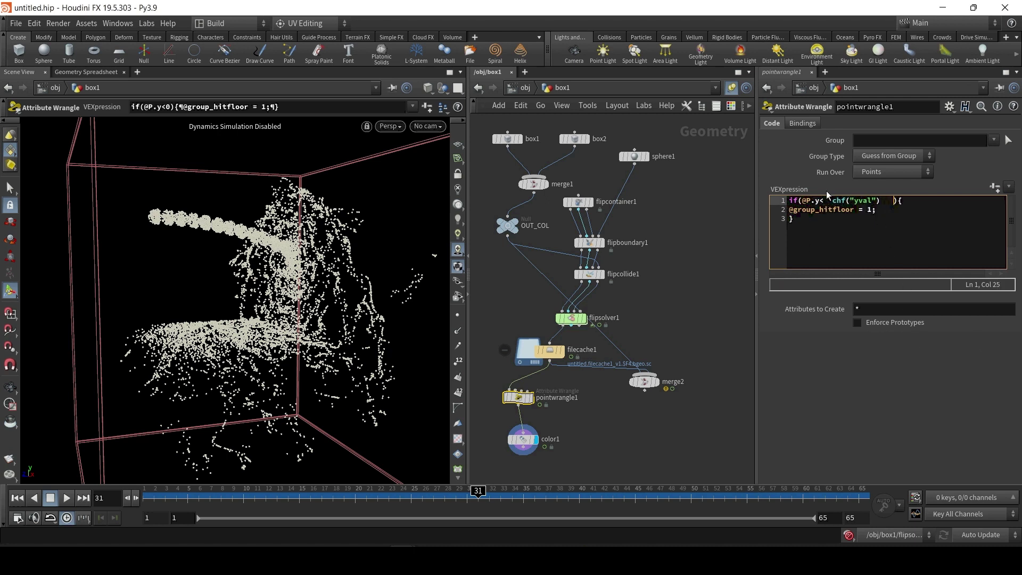
left_click(994, 189)
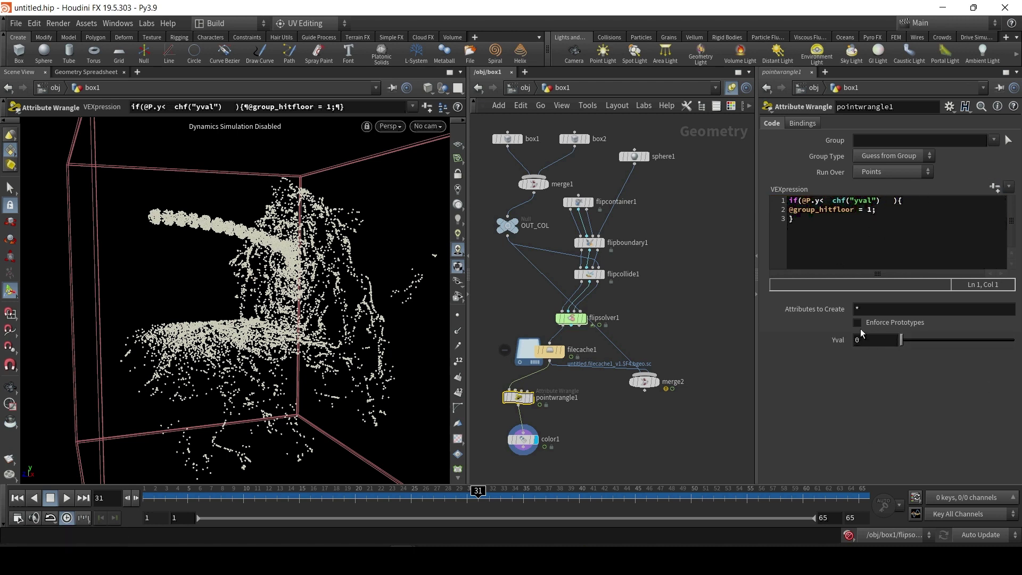
left_click_drag(900, 340, 937, 339)
In the Edit Parameter Interface window, set the Yval parameter's range minimum to -1
left_click(950, 106)
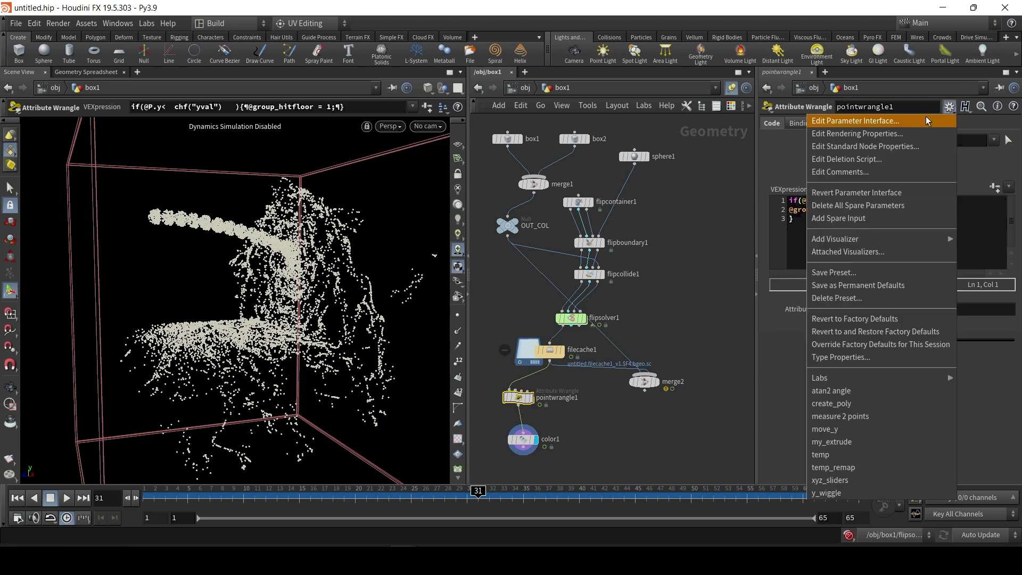
left_click(926, 116)
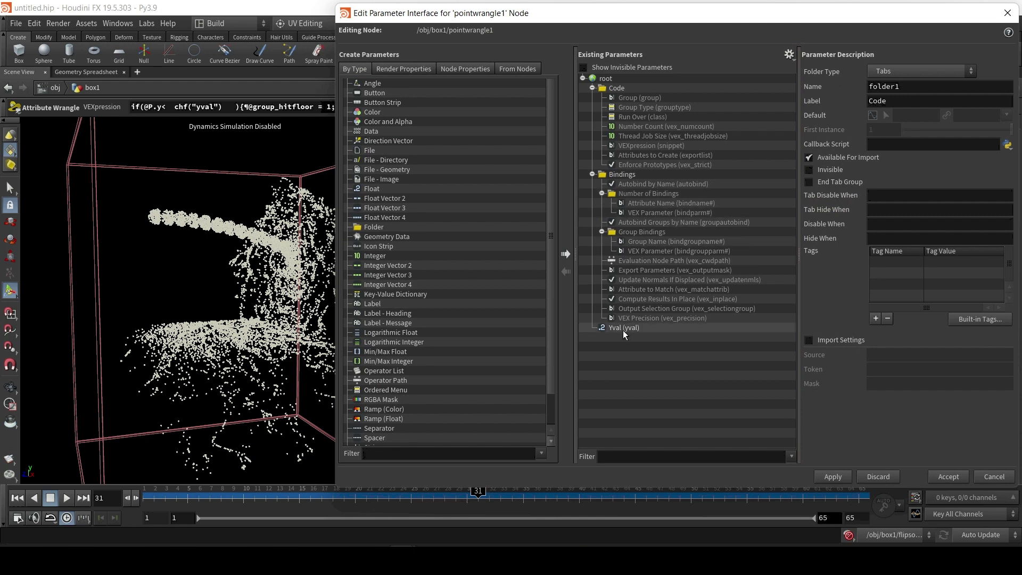
left_click(625, 328)
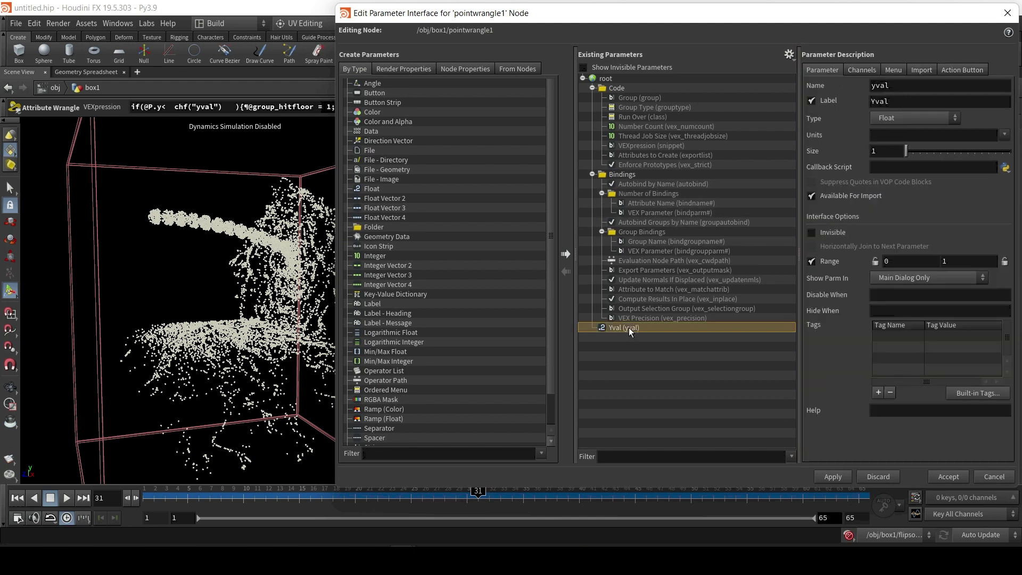
left_click(905, 259)
type("-1")
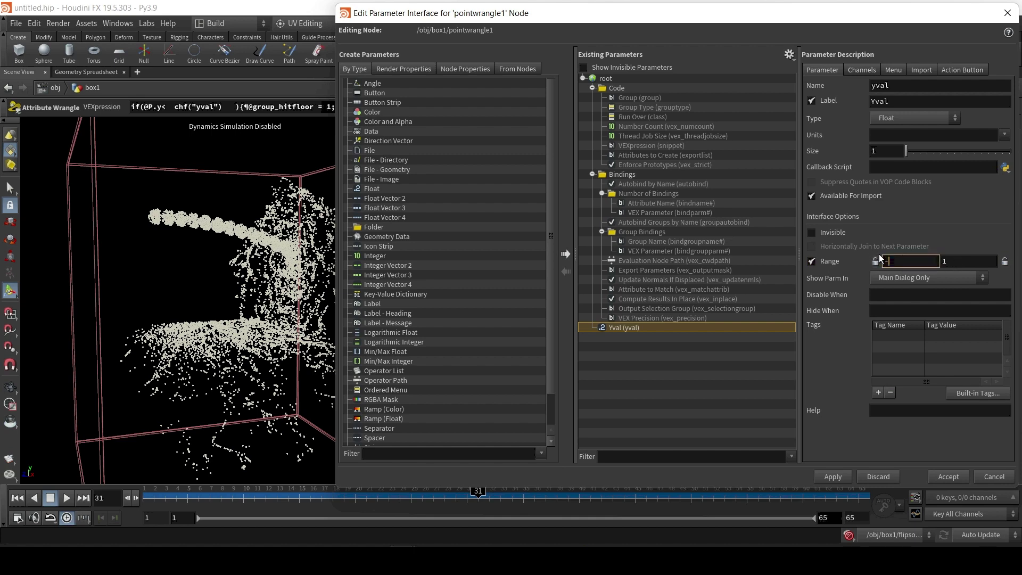
Apply the range change, lower Yval below zero, and check the red points on color1
left_click(833, 477)
left_click(948, 477)
left_click_drag(976, 339, 951, 343)
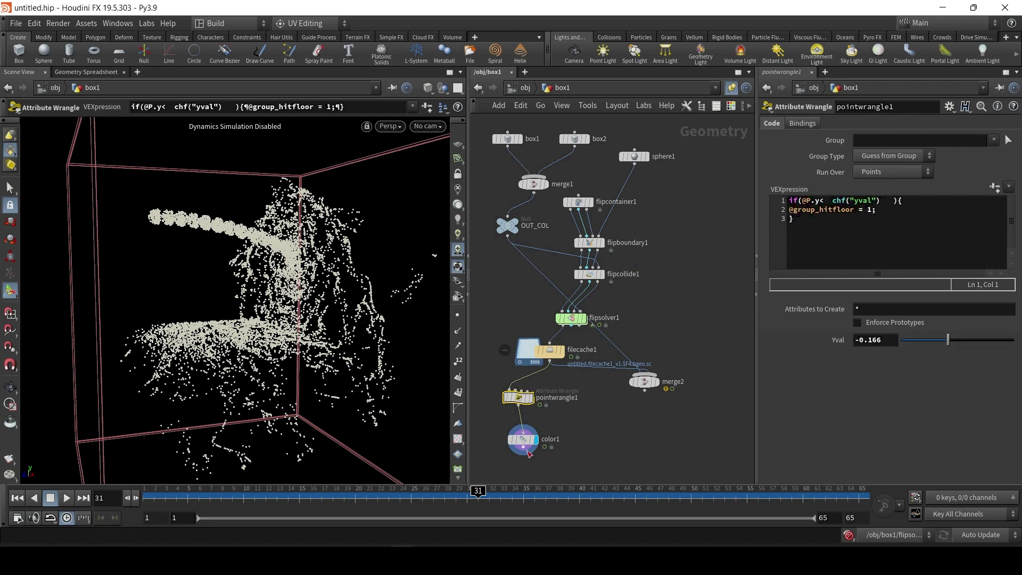
left_click(525, 442)
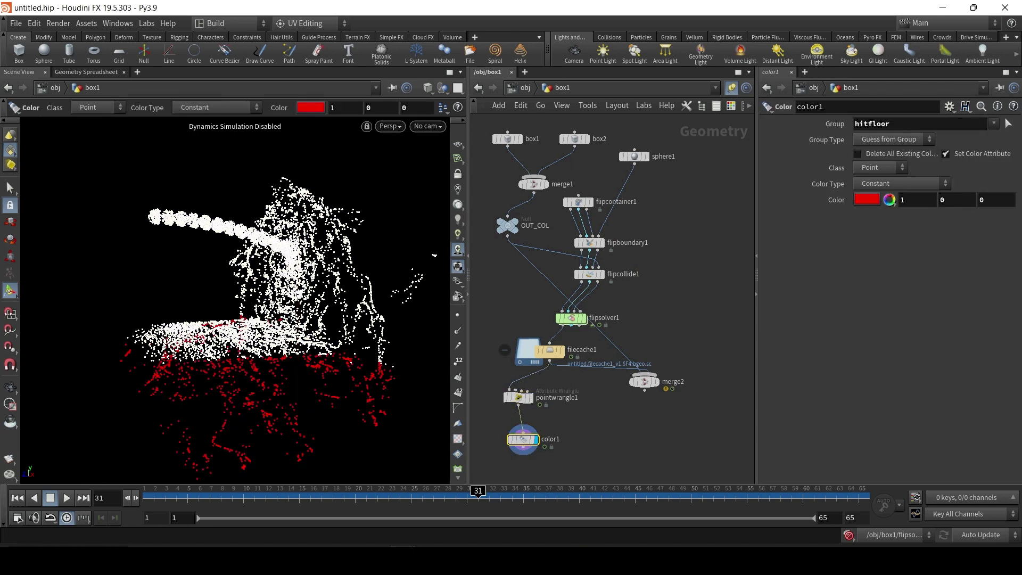
left_click(519, 398)
left_click_drag(950, 341, 955, 344)
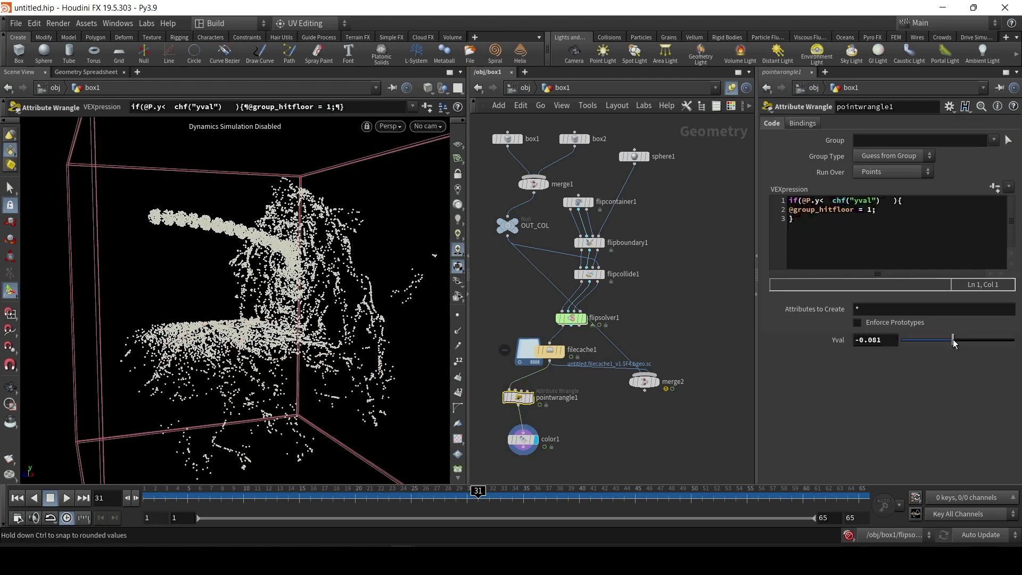
left_click(523, 442)
Fine-tune Yval to about -0.109 with pointwrangle1 templated, orbiting to inspect the red floor points
left_click(529, 397)
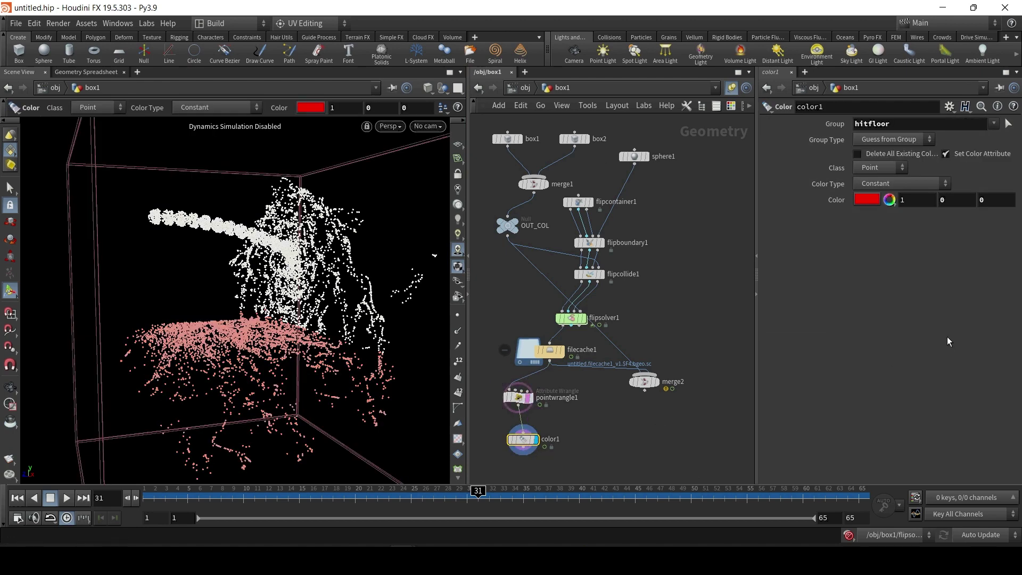
left_click(520, 397)
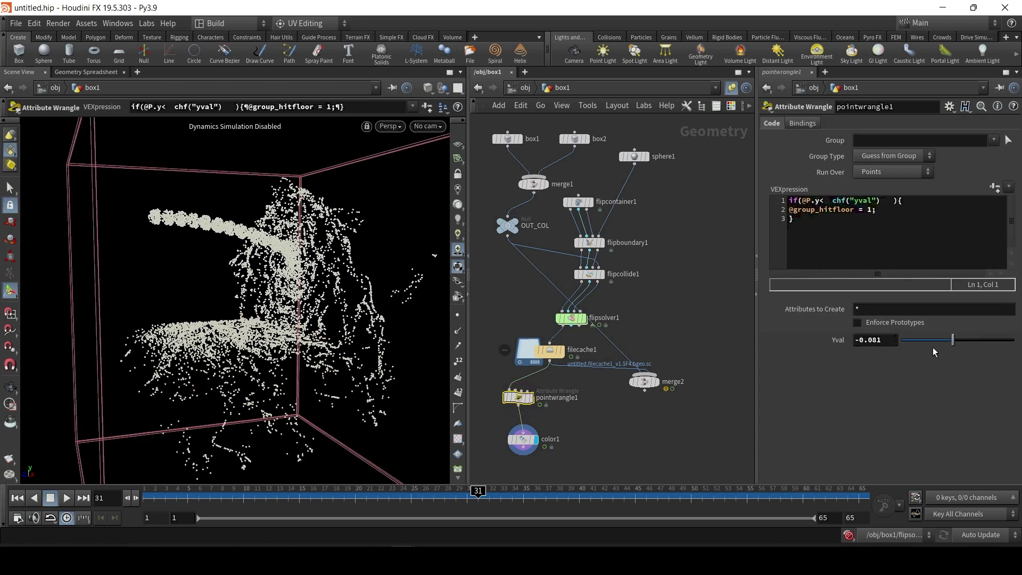
left_click_drag(876, 340, 886, 340)
left_click_drag(954, 344, 951, 341)
left_click(533, 440)
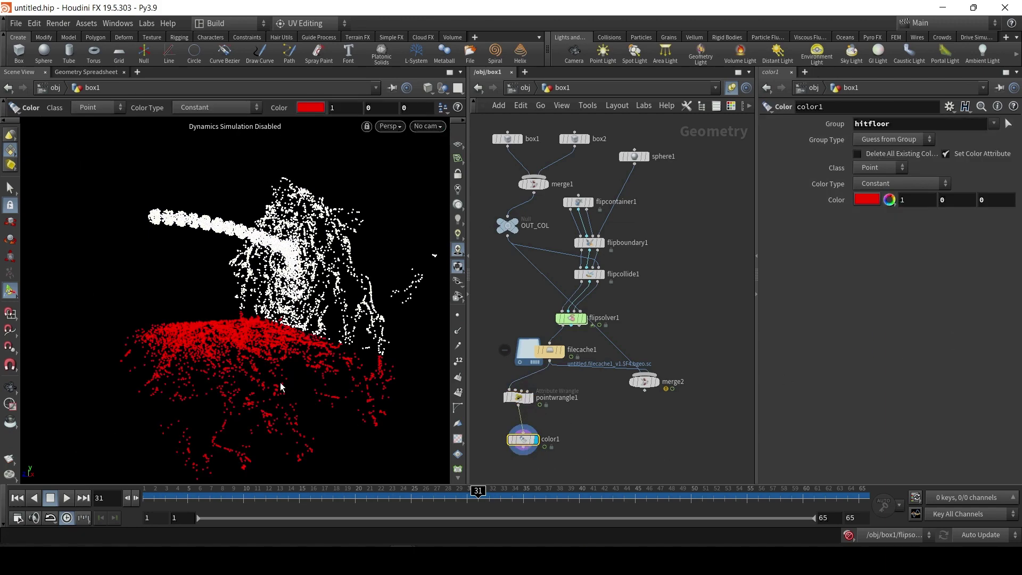
mouse_move(214, 361)
left_mouse_down()
mouse_move(262, 372)
mouse_move(228, 366)
left_mouse_up()
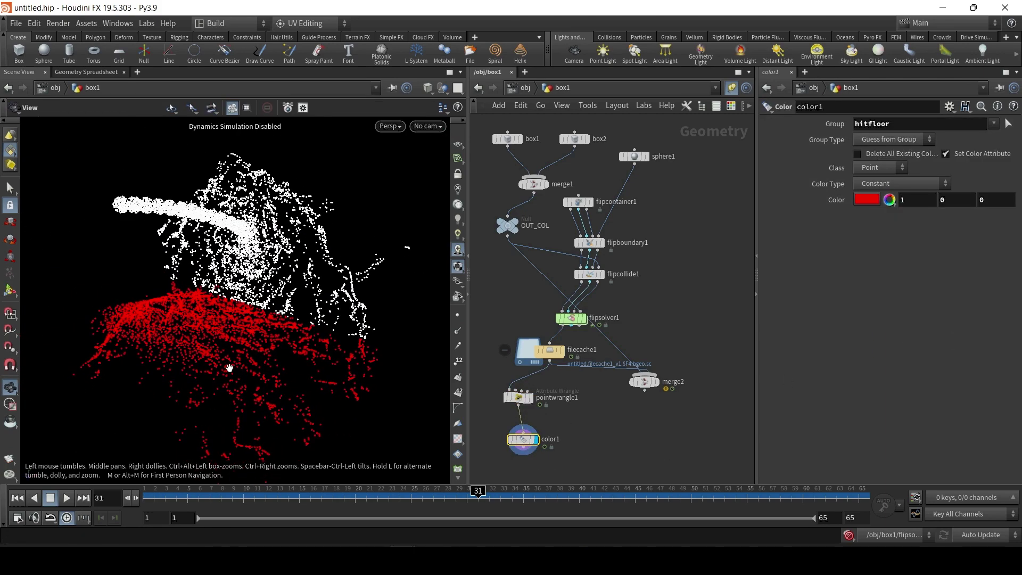
key("Return")
left_click(519, 397)
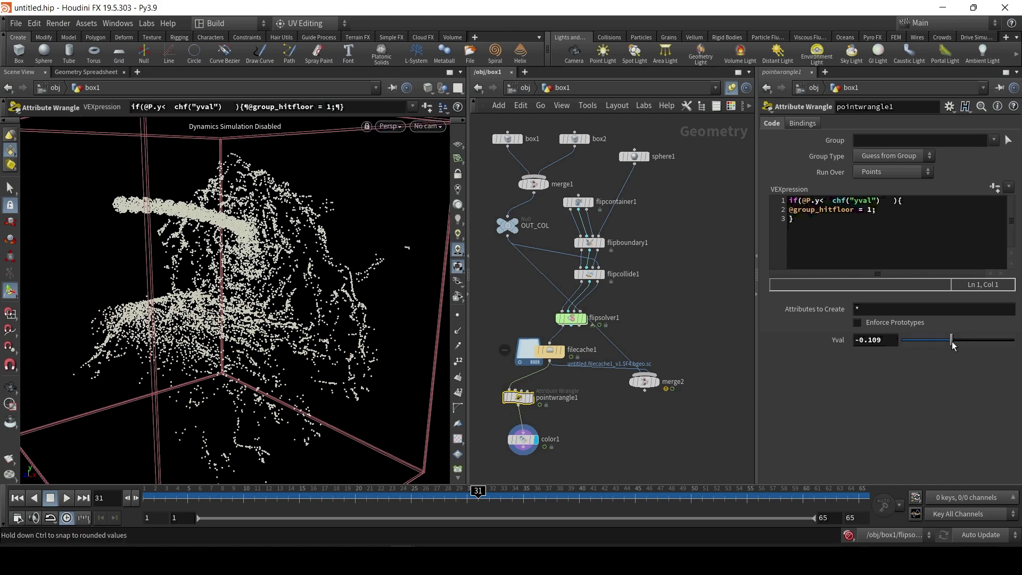
left_click(524, 441)
key("Escape")
left_click_drag(283, 358, 221, 444)
key("Return")
left_click_drag(158, 488, 513, 498)
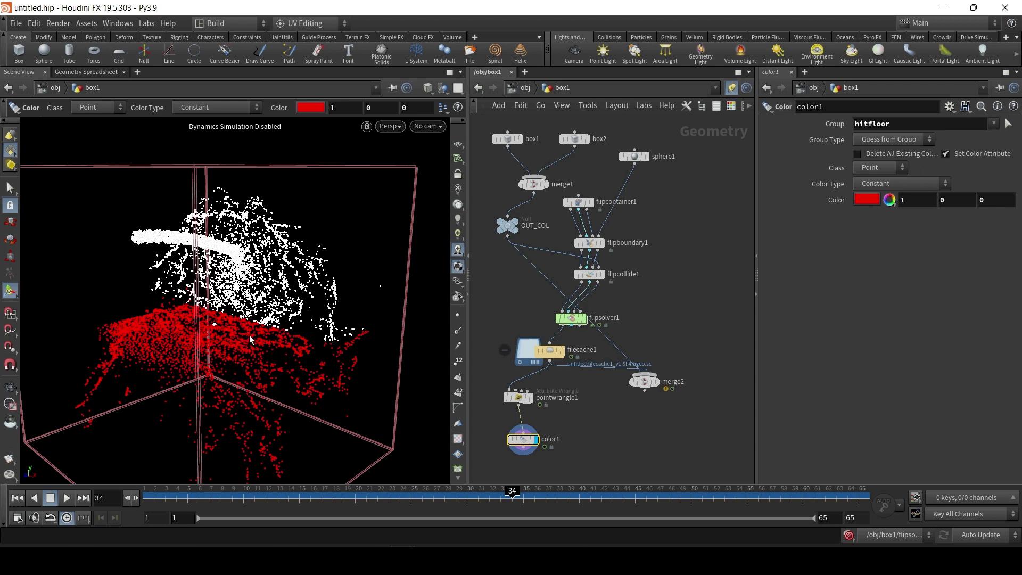
key("Escape")
left_click_drag(301, 268, 181, 306)
key("Return")
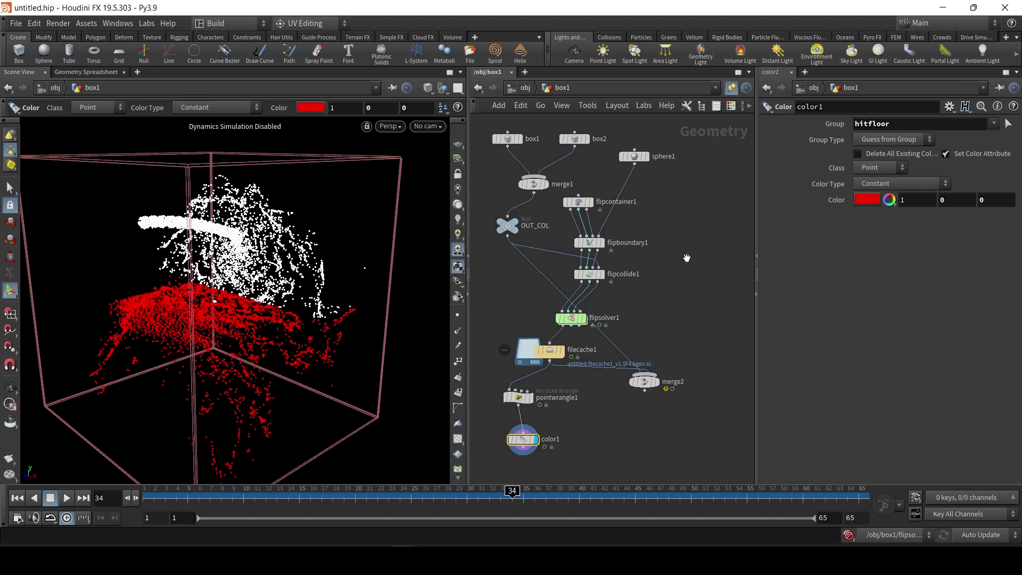
left_click_drag(687, 257, 644, 252)
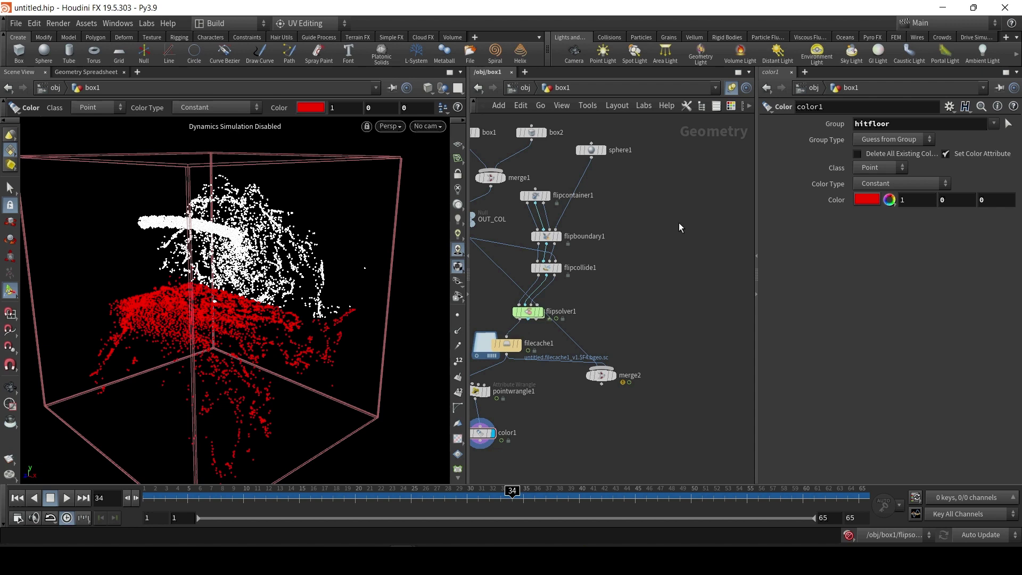
Add a Pyro Source node (pyrosource1) to the box1 network
key("Tab")
type("pyro")
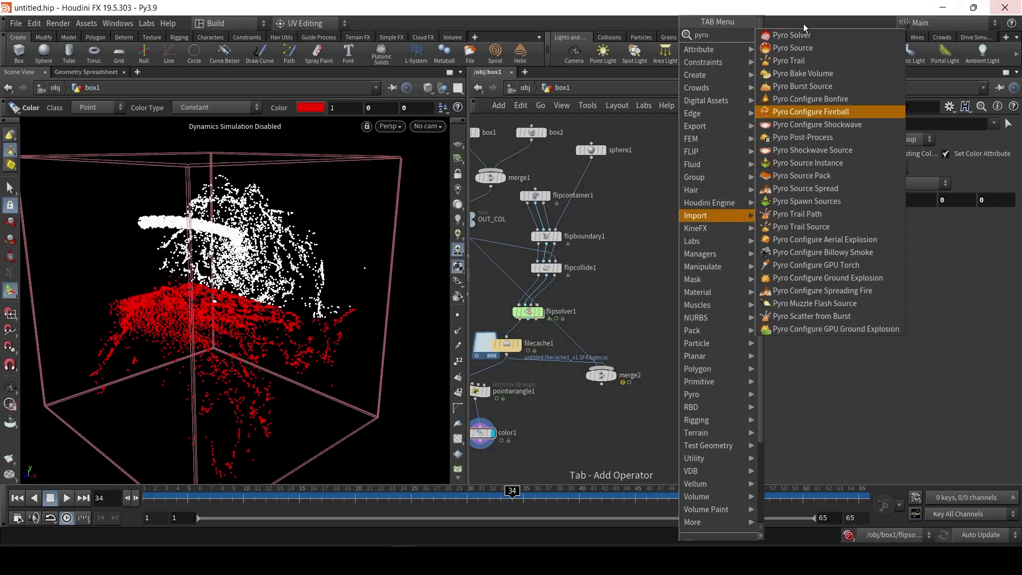
left_click(793, 47)
left_click(666, 203)
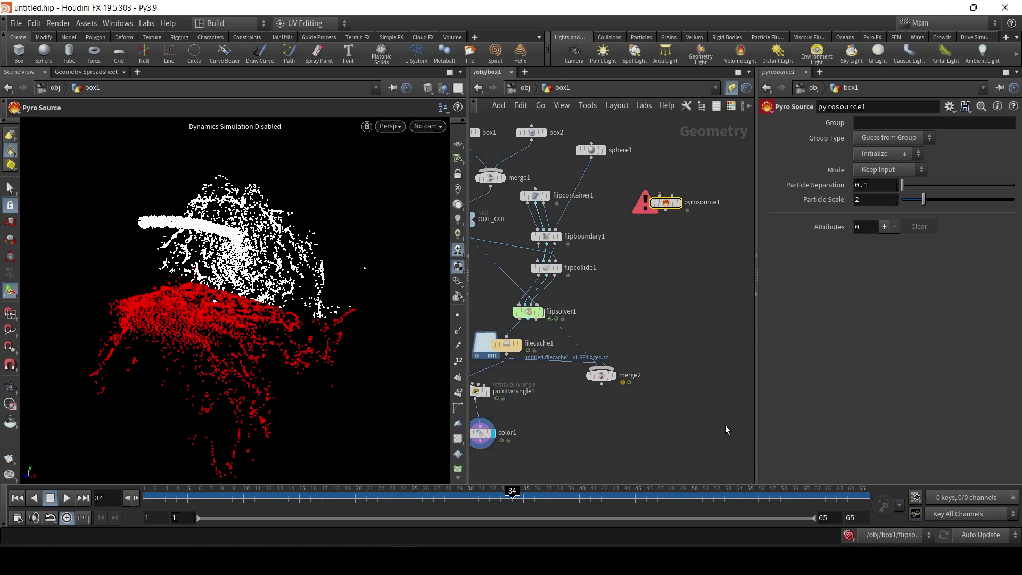
Add a Volume Rasterize Attributes node beside pyrosource1 and a Pyro Solver below it
key("Tab")
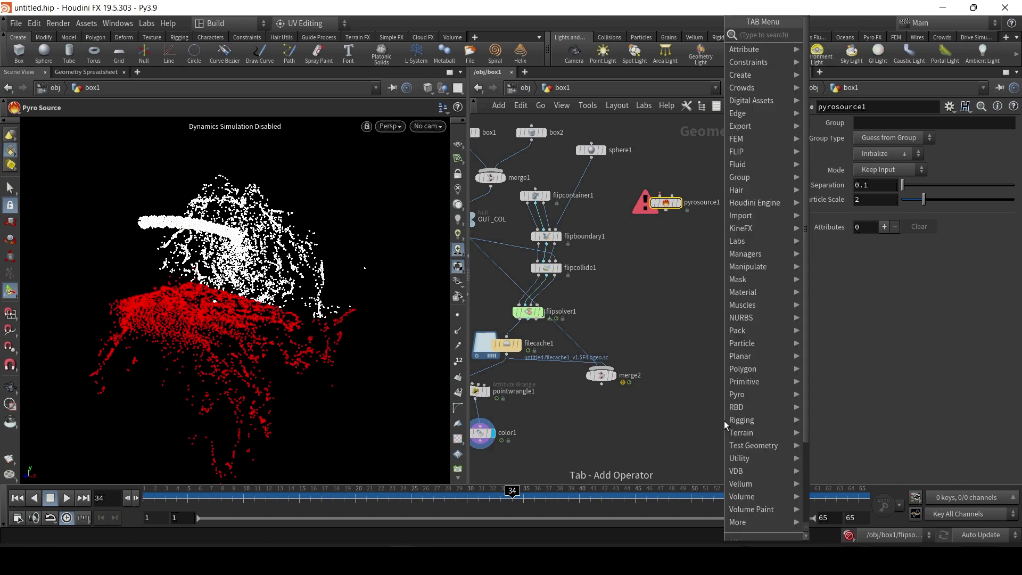
type("volume")
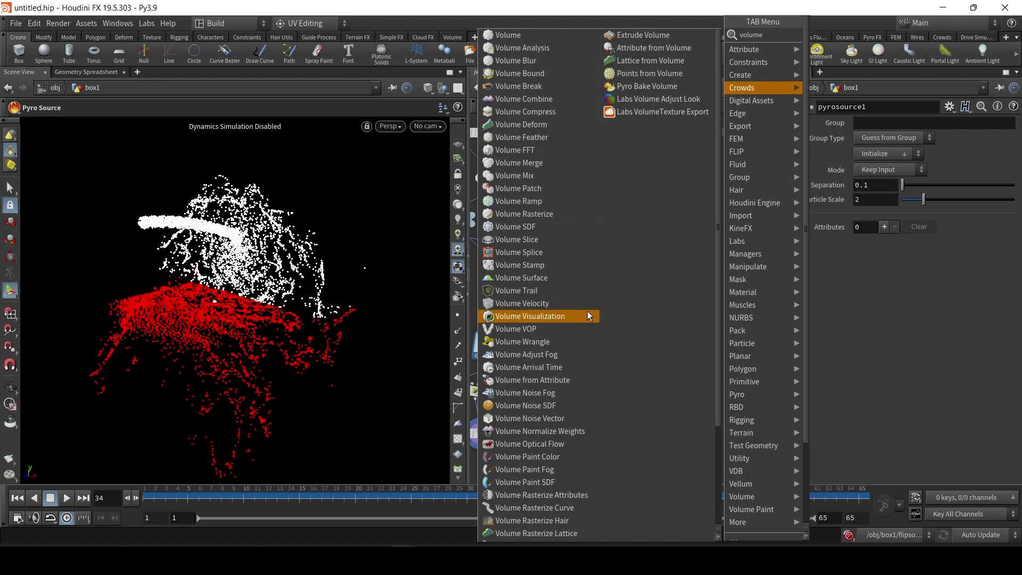
left_click(560, 495)
left_click(665, 245)
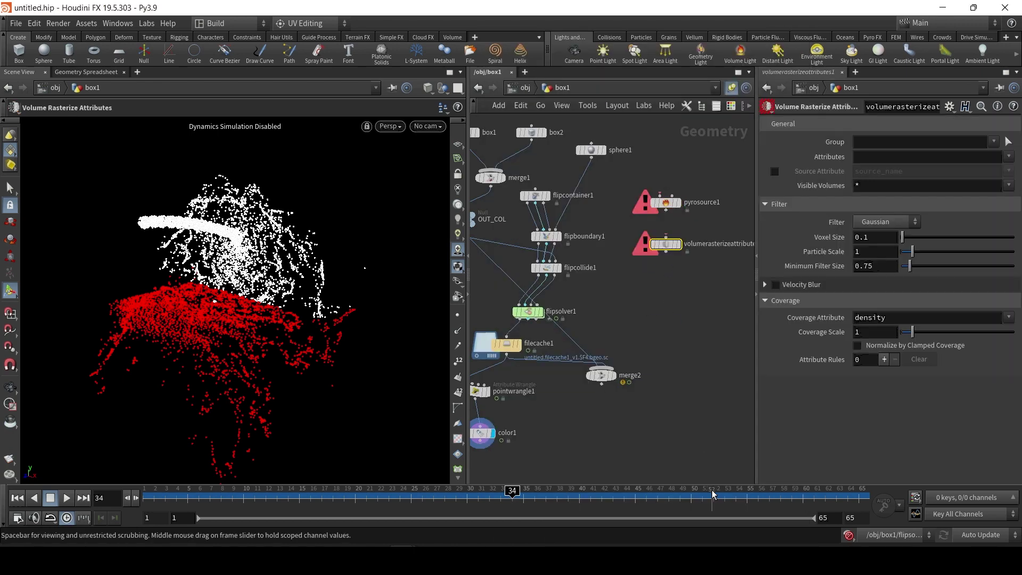
key("Tab")
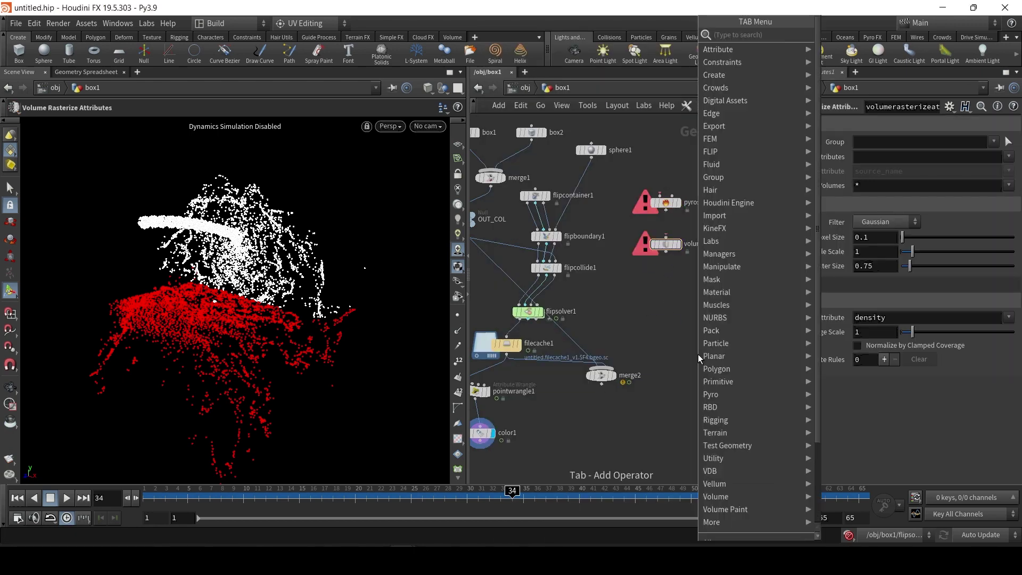
type("pyro")
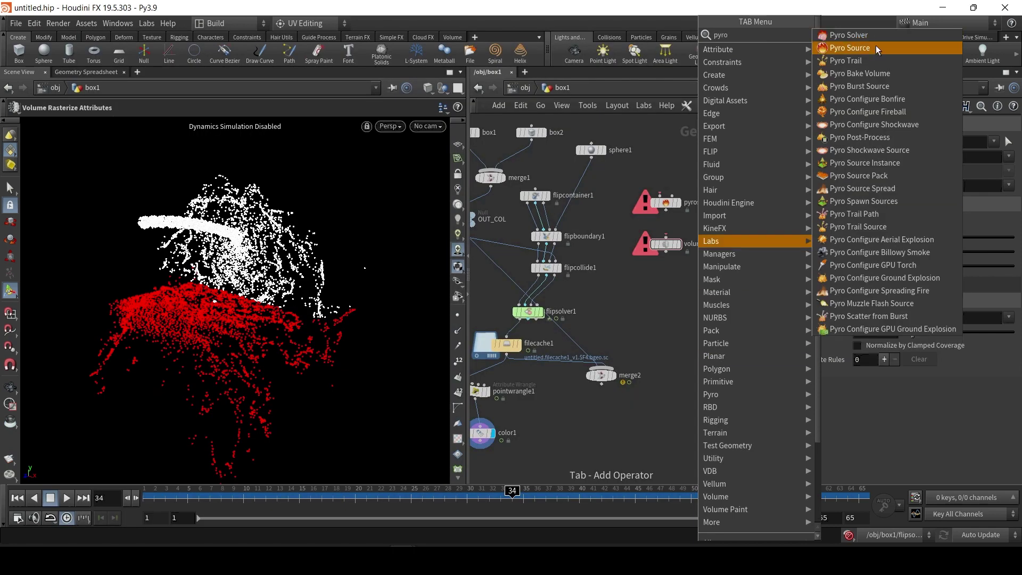
left_click(849, 36)
left_click(669, 284)
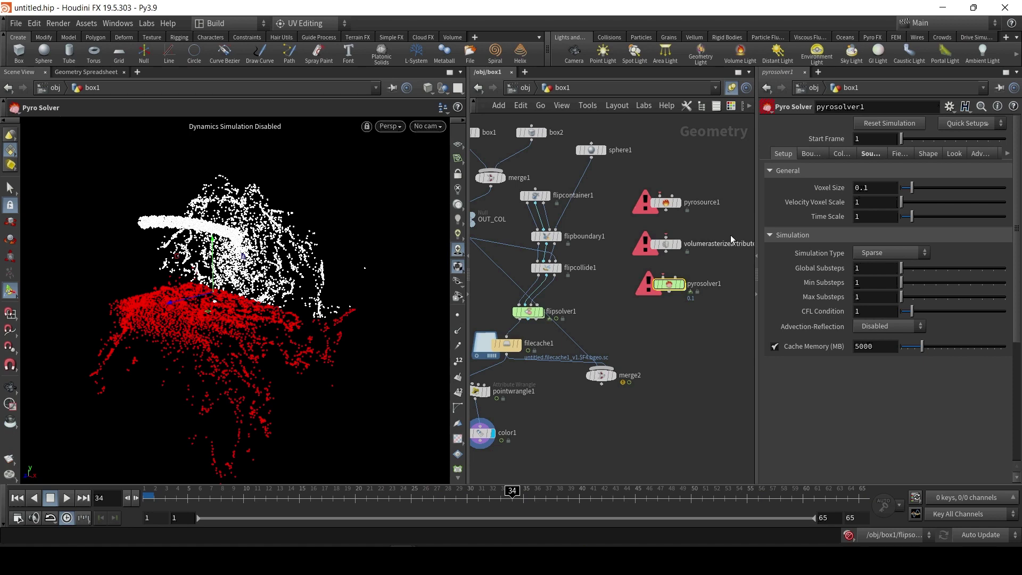
Set pyrosource1's Group Type to Points
scroll(729, 232, "up", 1)
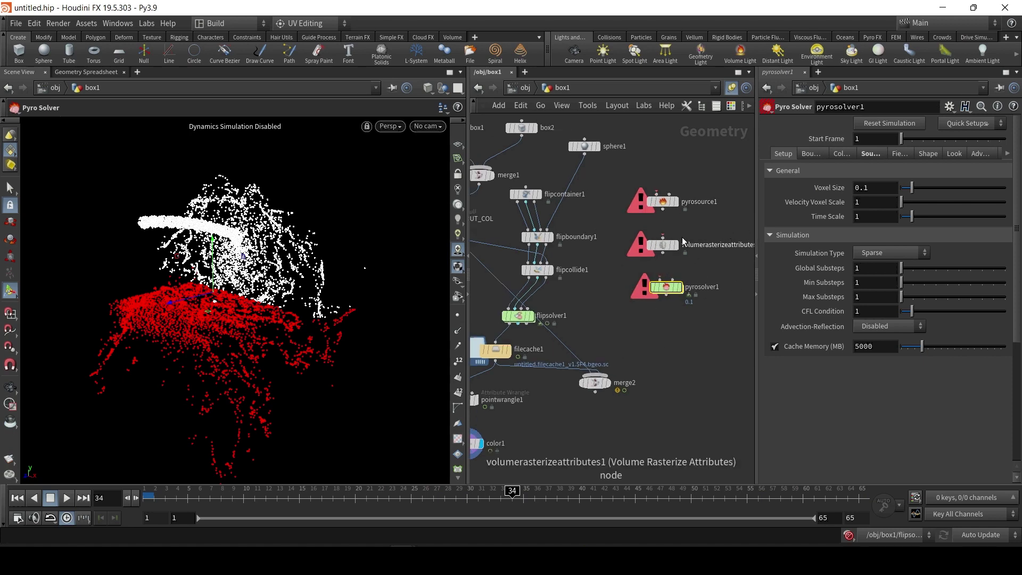
scroll(683, 237, "up", 3)
left_click_drag(727, 196, 641, 212)
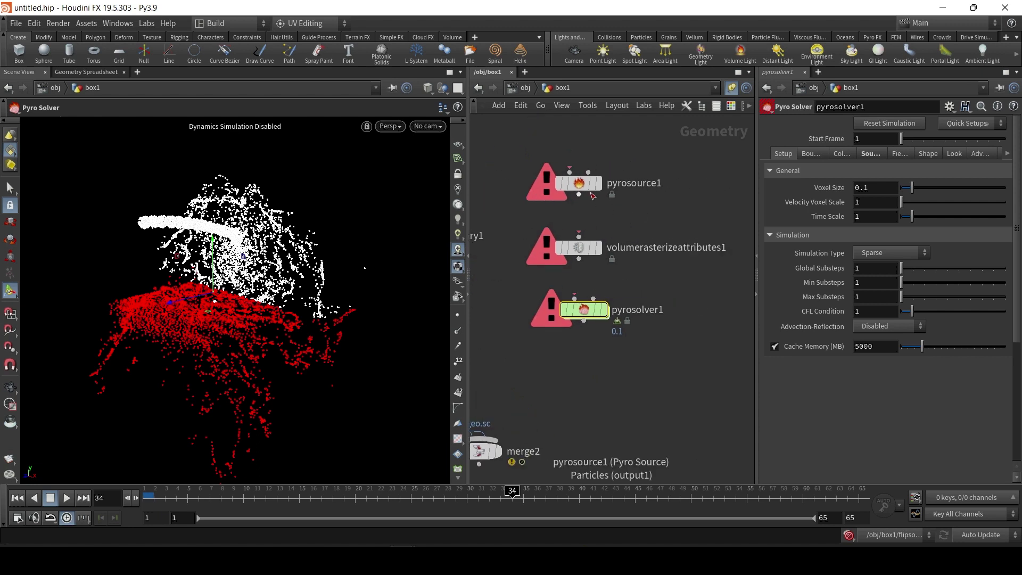
left_click(586, 187)
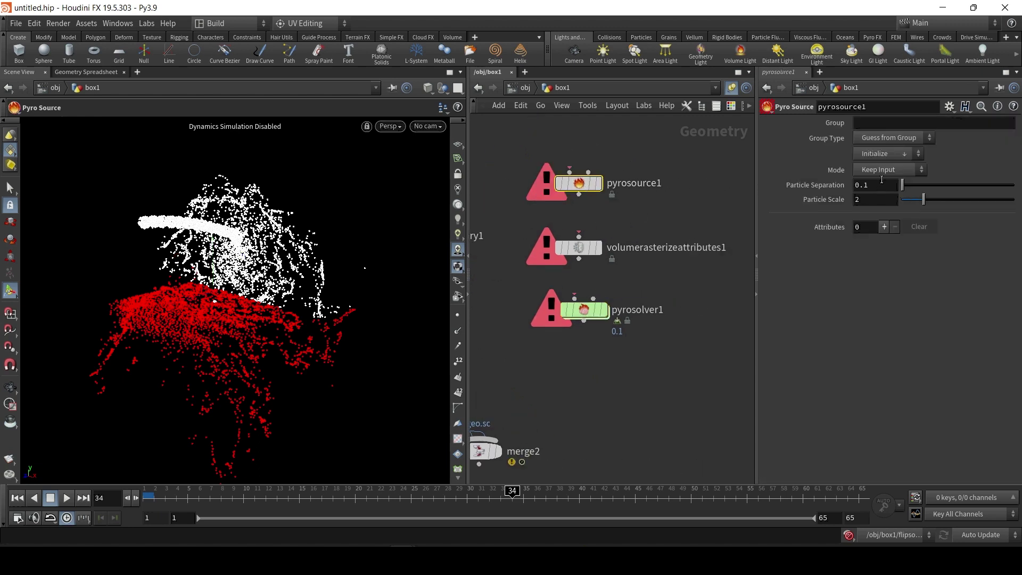
left_click(890, 137)
left_click(891, 191)
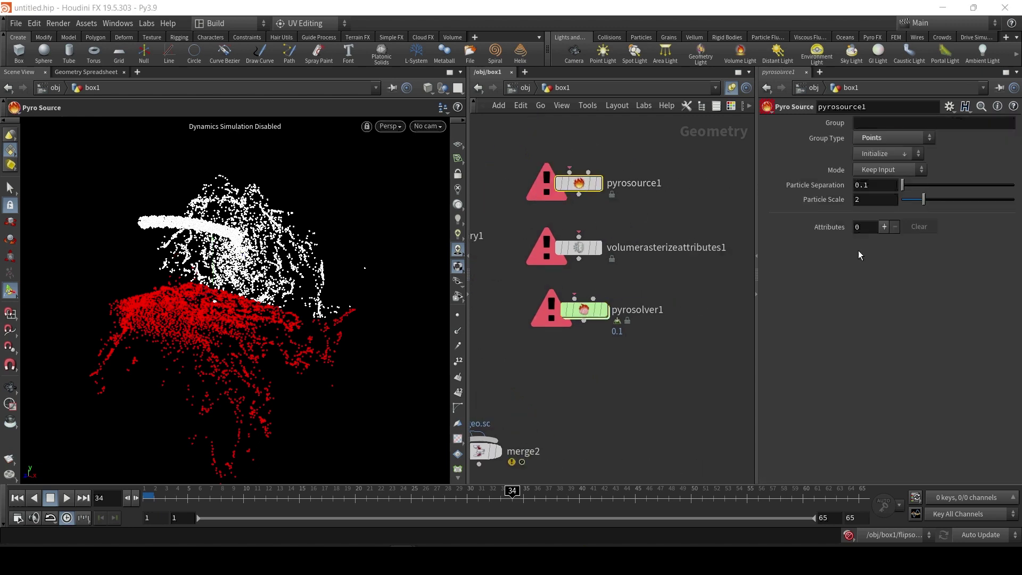
Wire color1 into pyrosource1 and display volumerasterizeattributes1 fed from it
left_click_drag(625, 369, 728, 276)
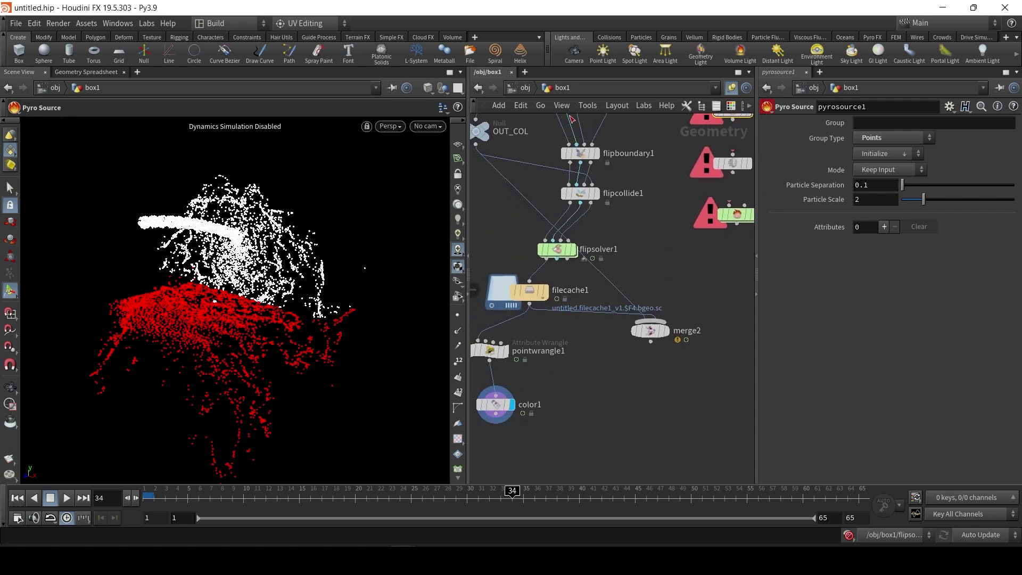
scroll(601, 395, "down", 2)
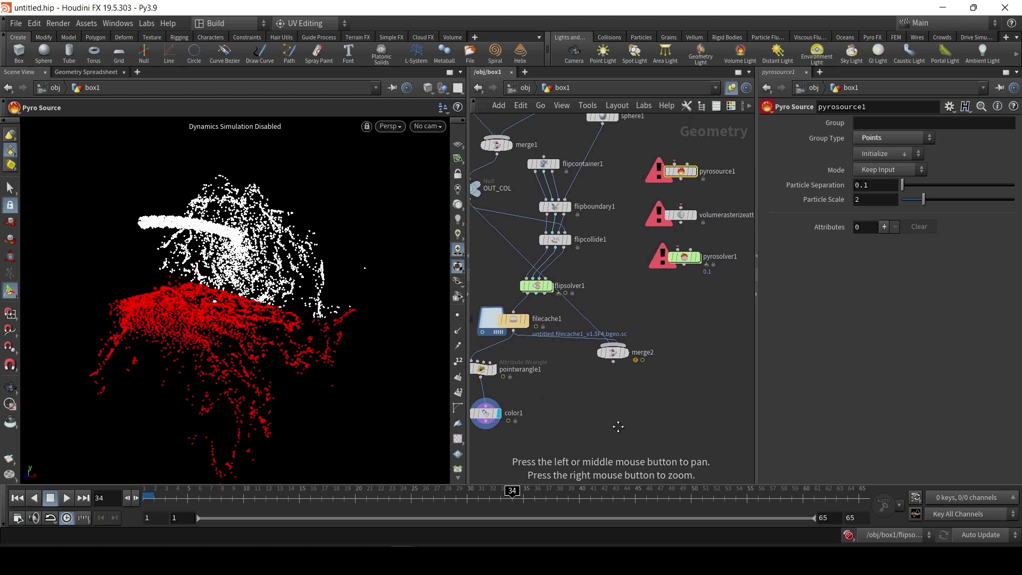
left_click(487, 423)
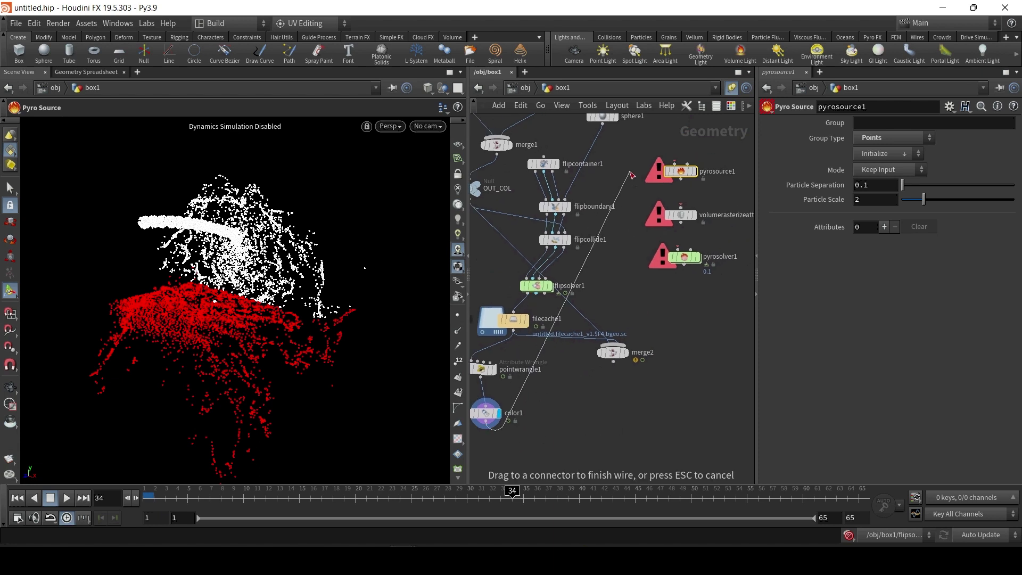
left_click(673, 161)
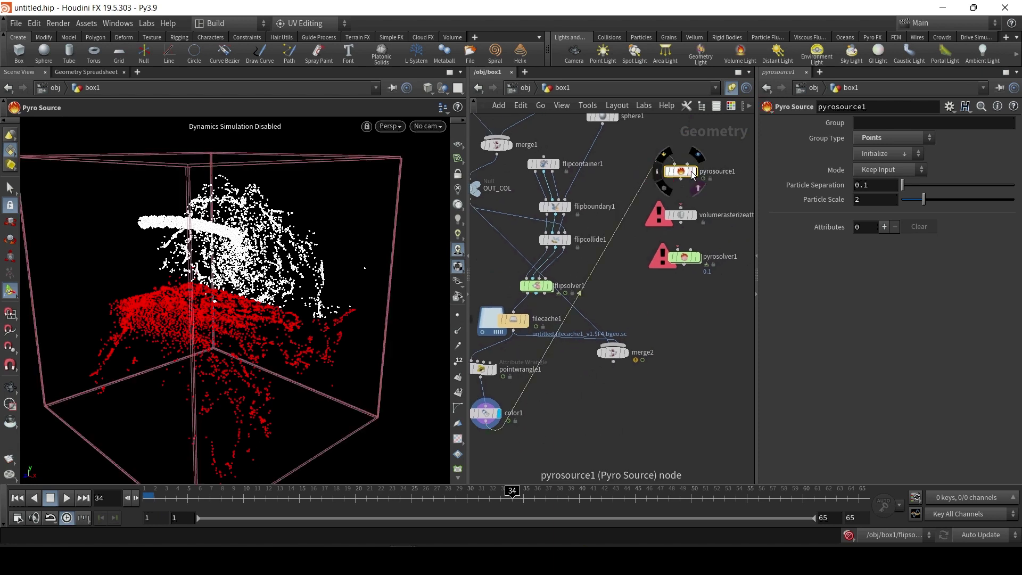
left_click(687, 175)
scroll(721, 193, "up", 2)
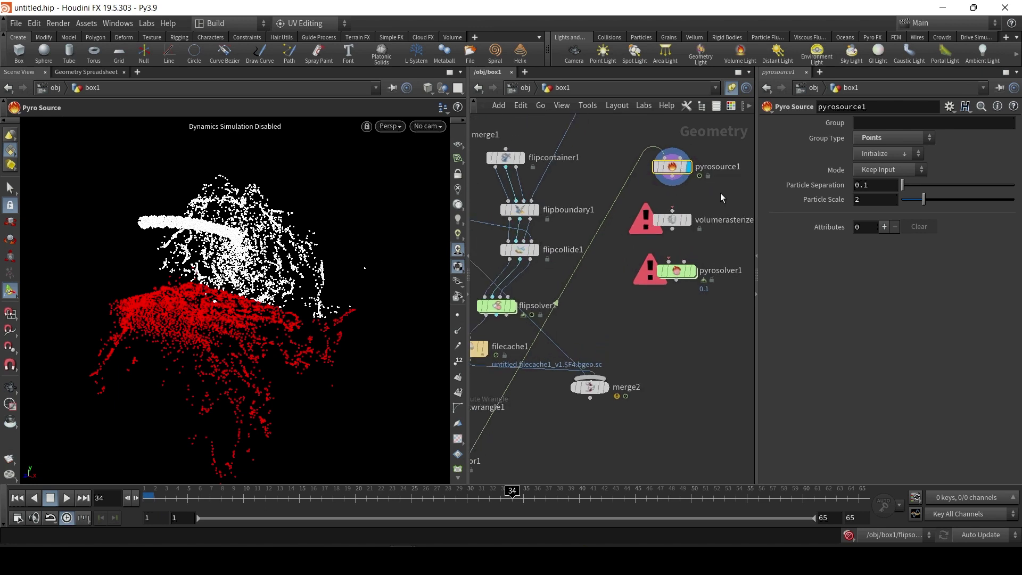
left_click_drag(714, 193, 629, 234)
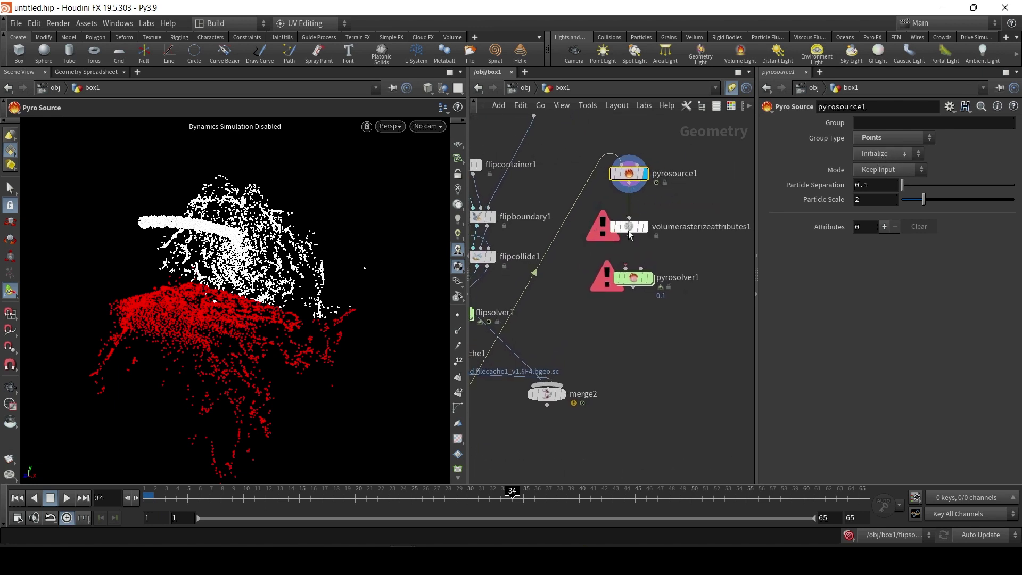
left_click(643, 228)
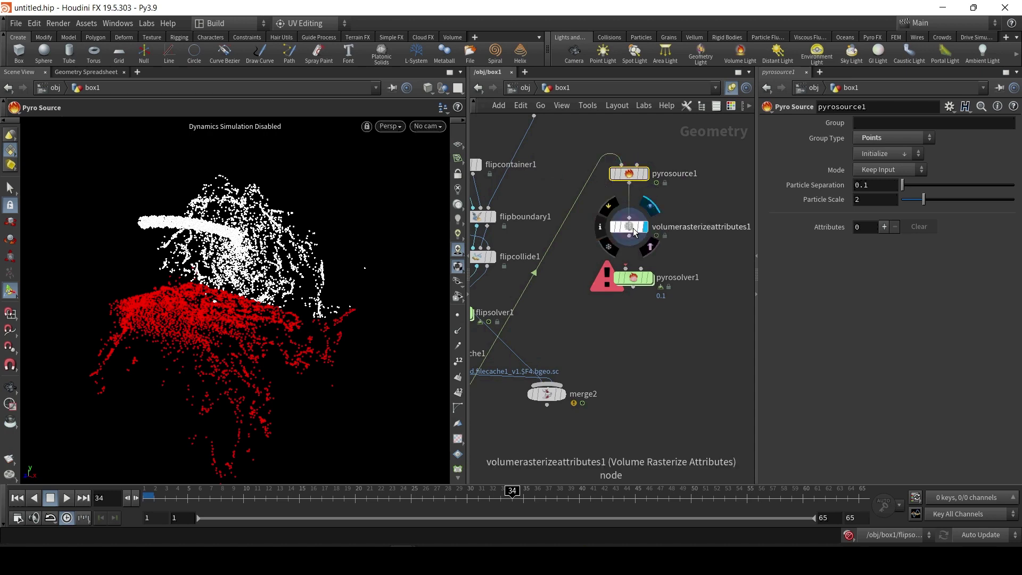
left_click(632, 229)
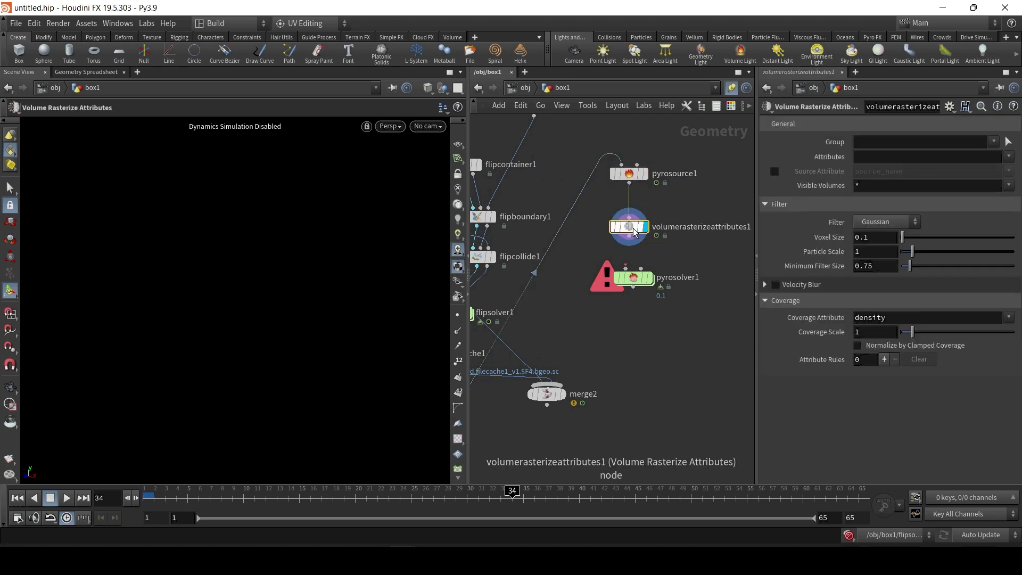
Apply the Source Burn and Source Smoke presets on pyrosource1 for burn, temperature and density
left_click(629, 174)
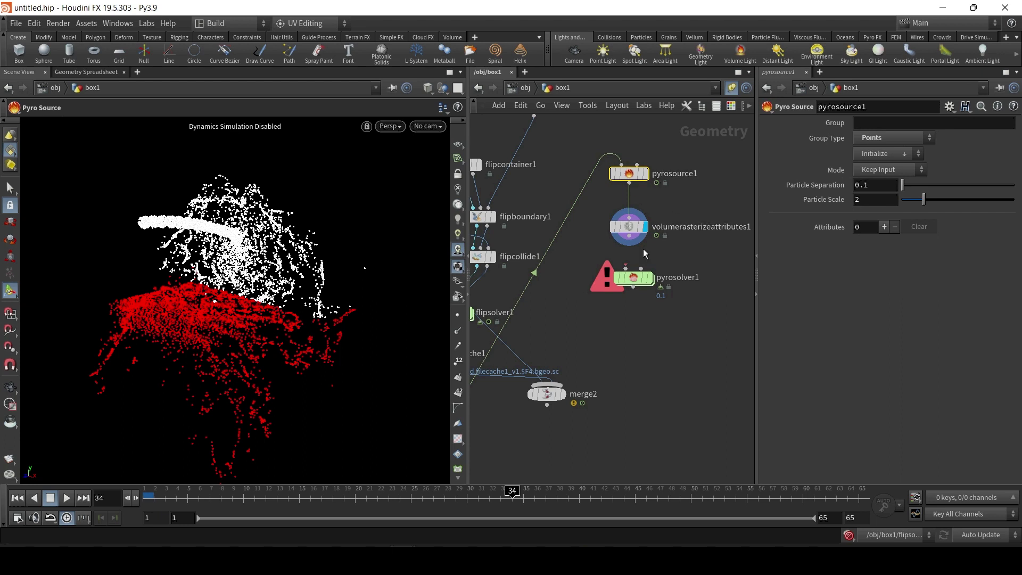
left_click(645, 174)
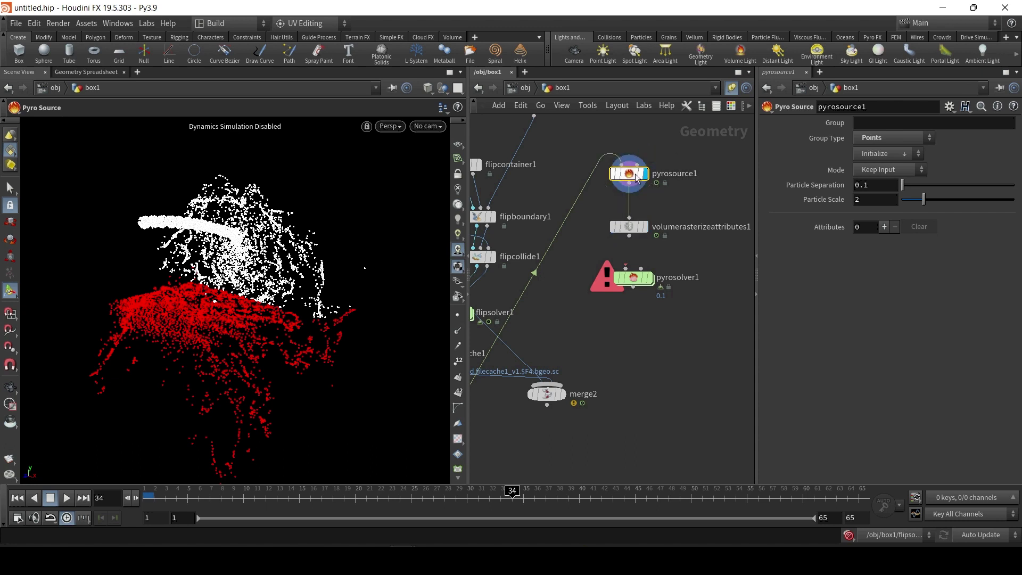
left_click(890, 154)
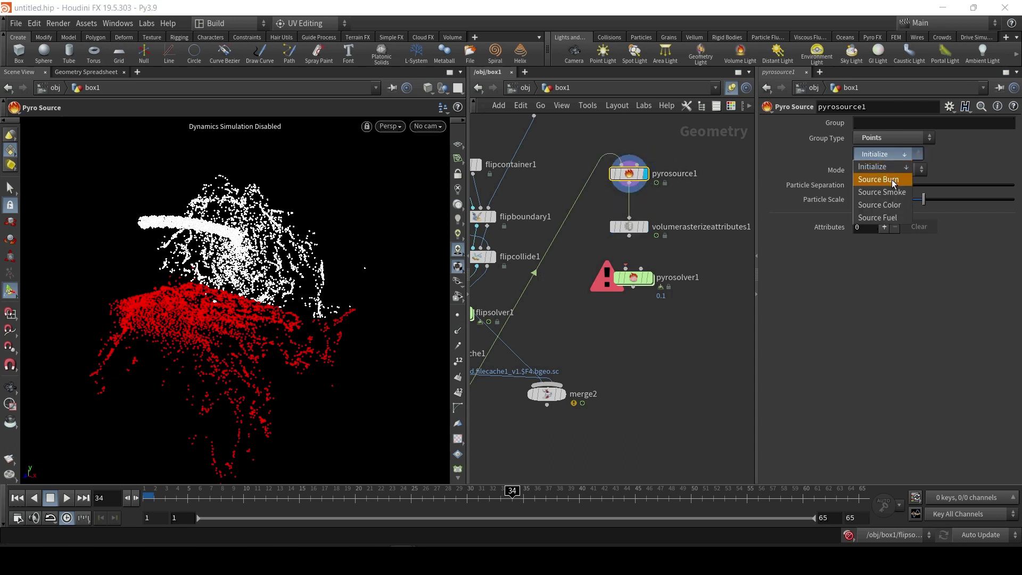
left_click(893, 180)
left_click(891, 151)
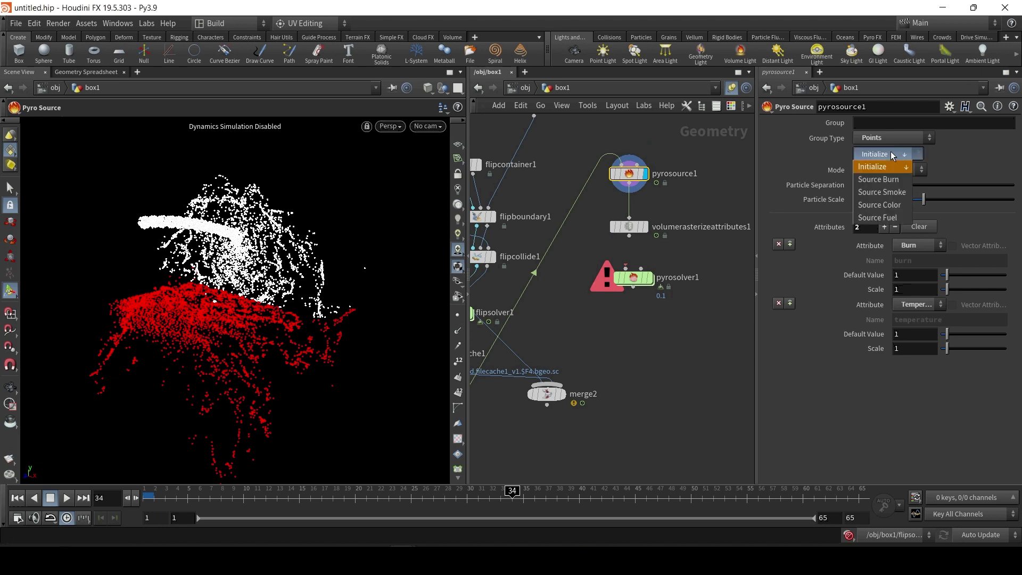
left_click(898, 194)
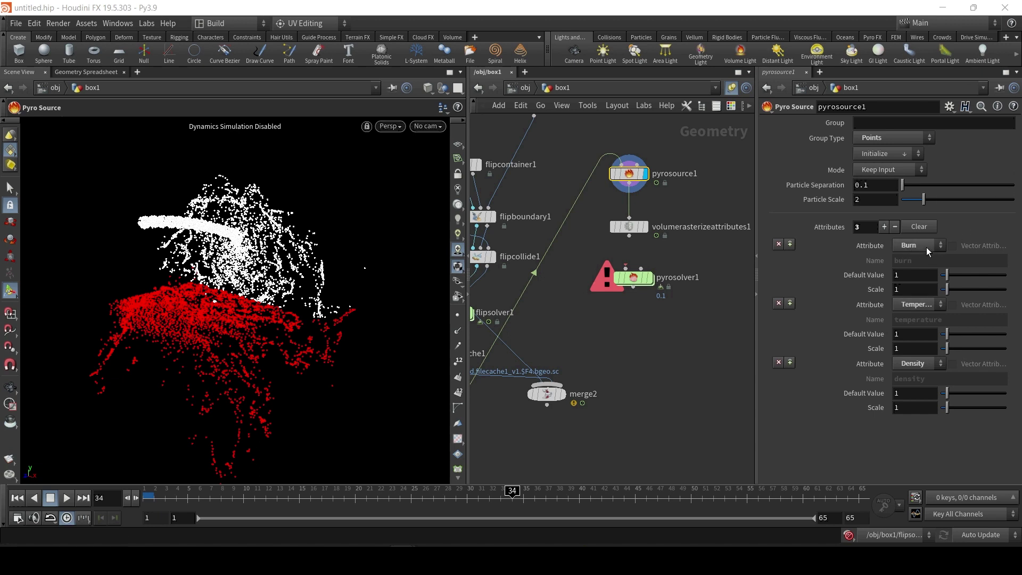
left_click(896, 155)
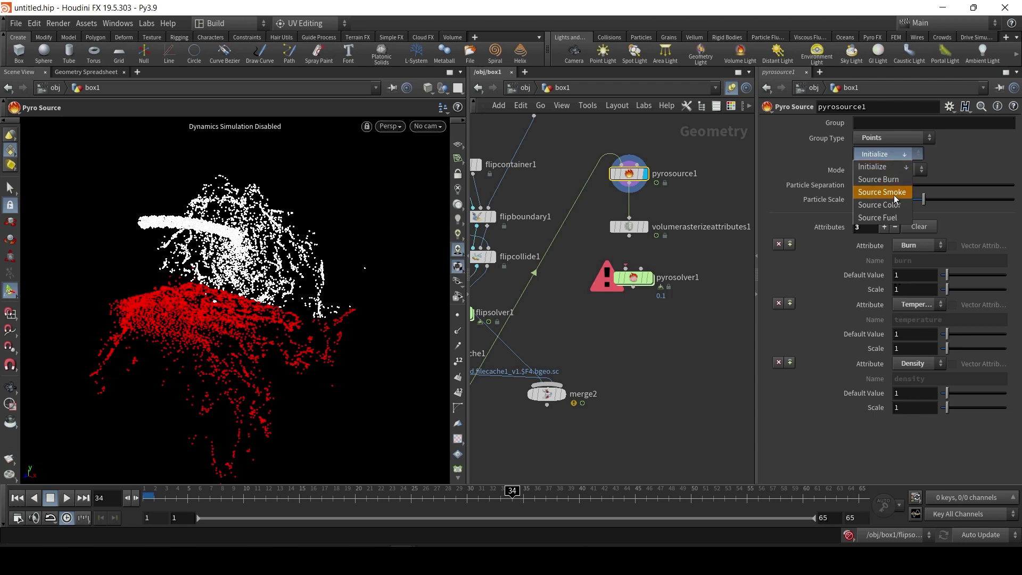
left_click(962, 164)
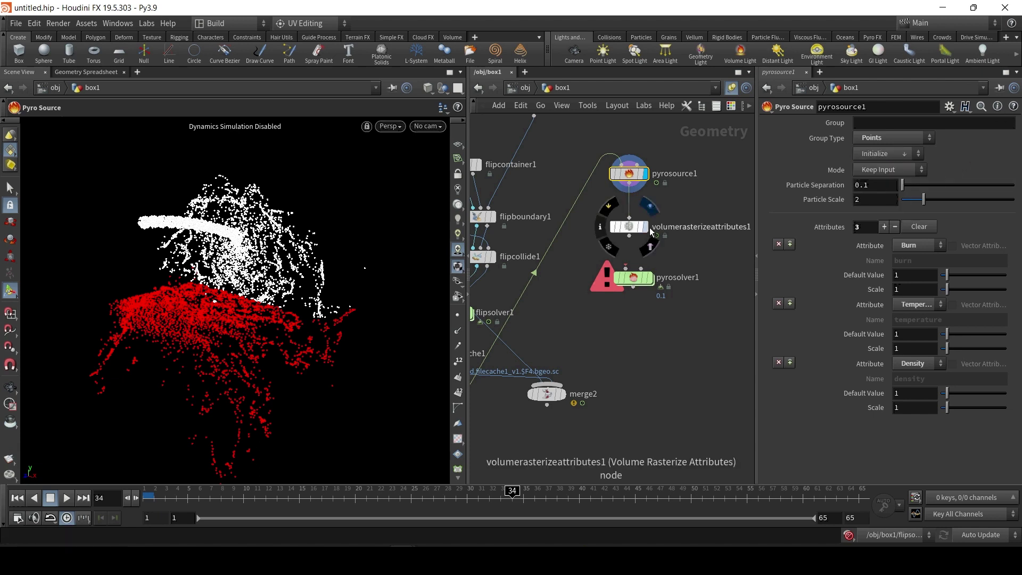
Rasterize the burn, density and temperature attributes in volumerasterizeattributes1
left_click(645, 226)
left_click(628, 226)
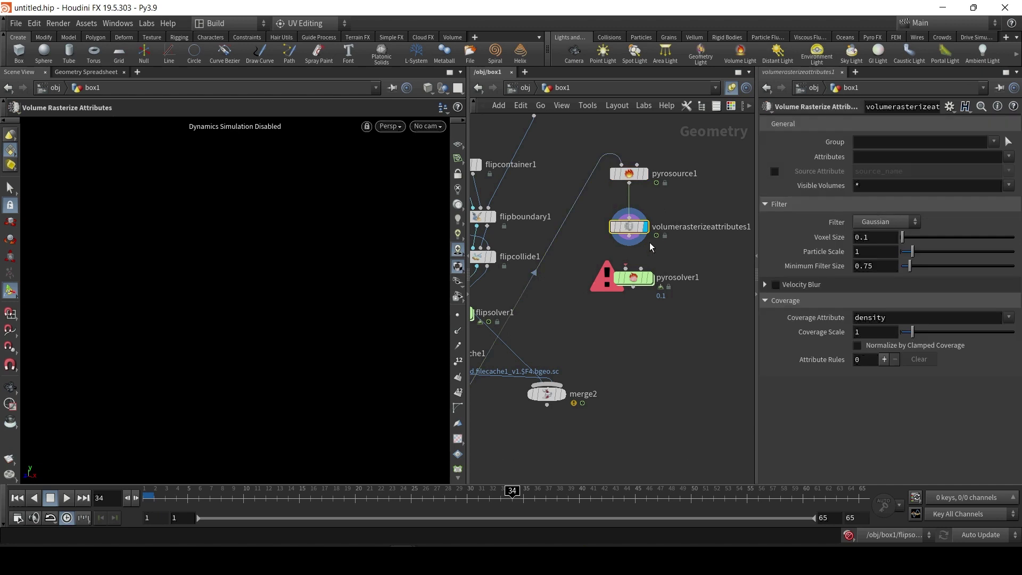
left_click(1008, 157)
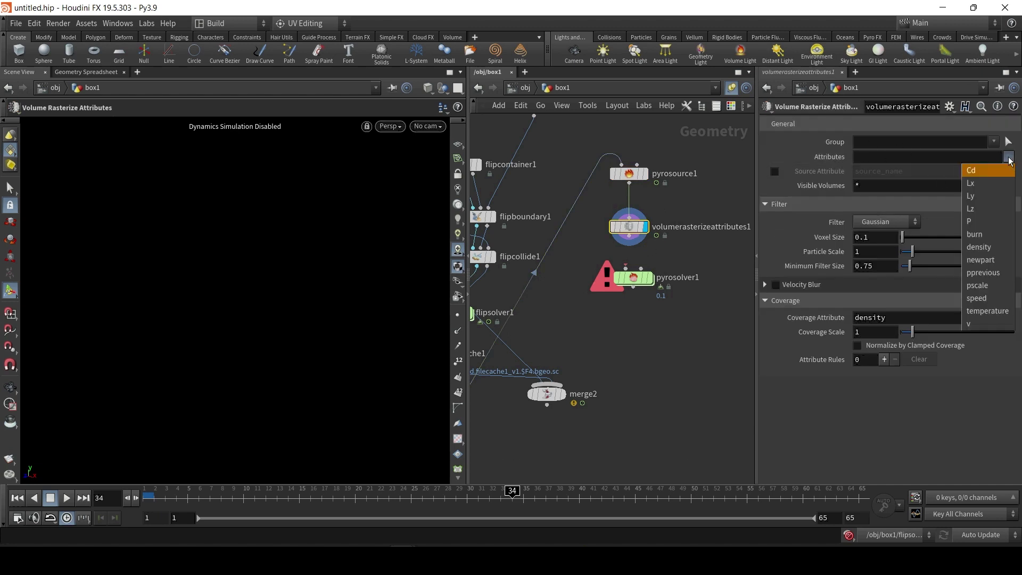
left_click(993, 234)
left_click(1009, 156)
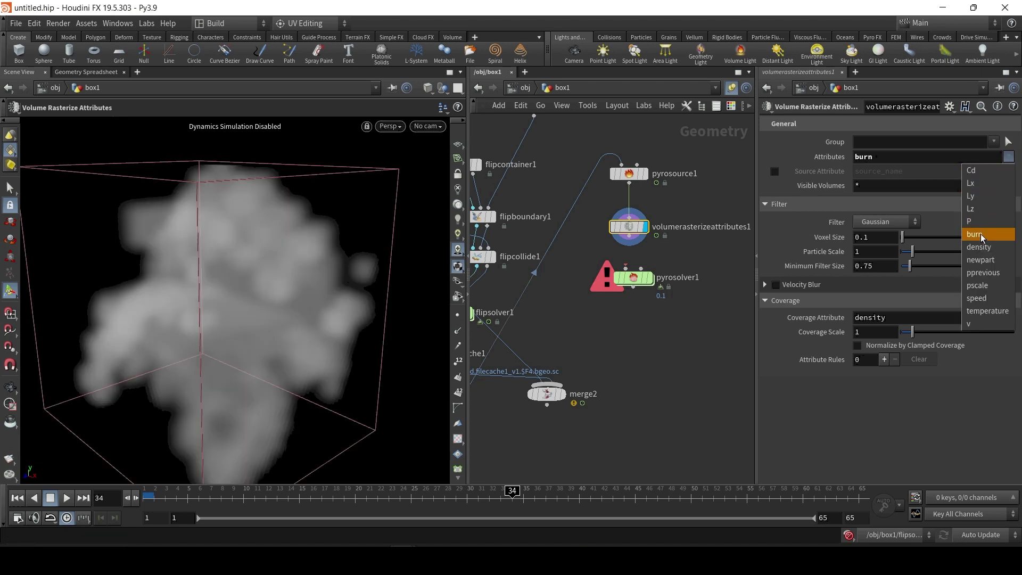
left_click(984, 234)
left_click(1008, 156)
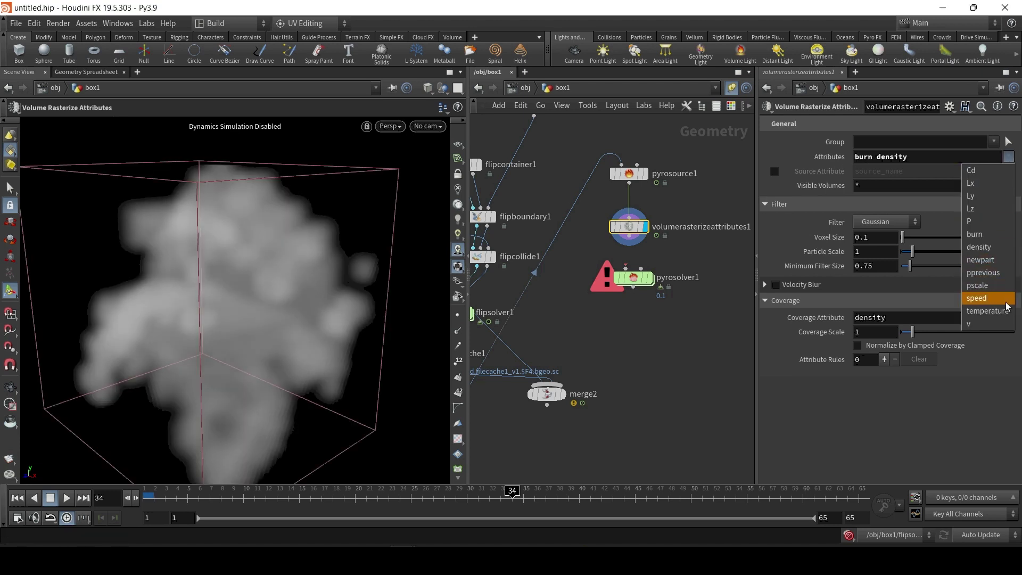
left_click(985, 299)
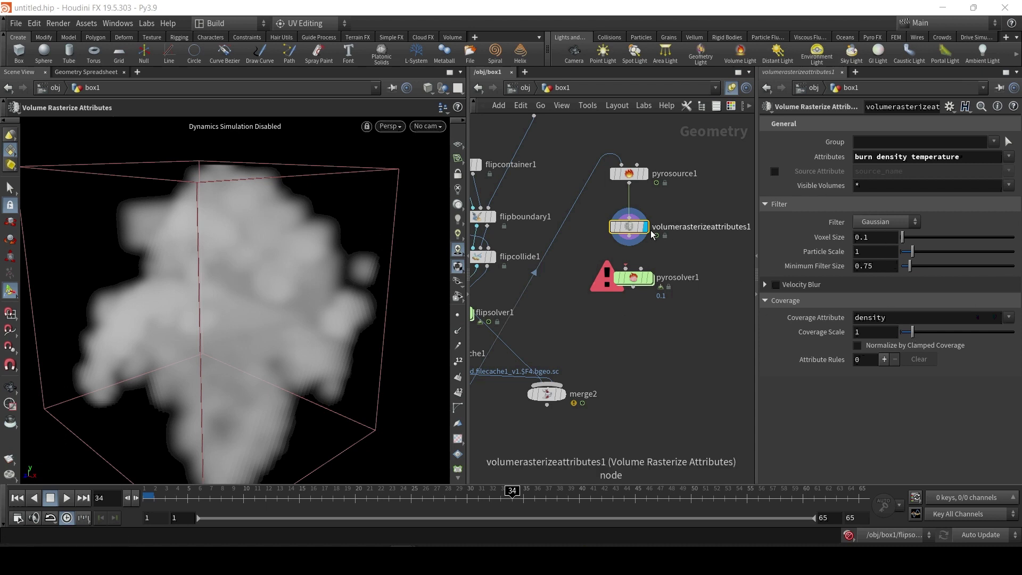
Replay the smoke volume from the start and stop at frame 48
mouse_move(638, 228)
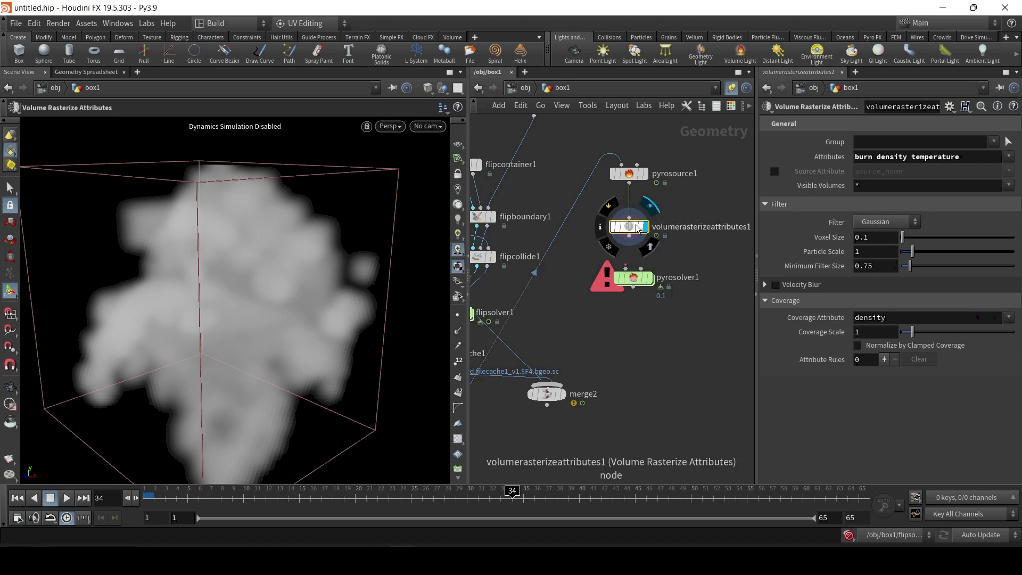
left_click(17, 498)
left_click(67, 497)
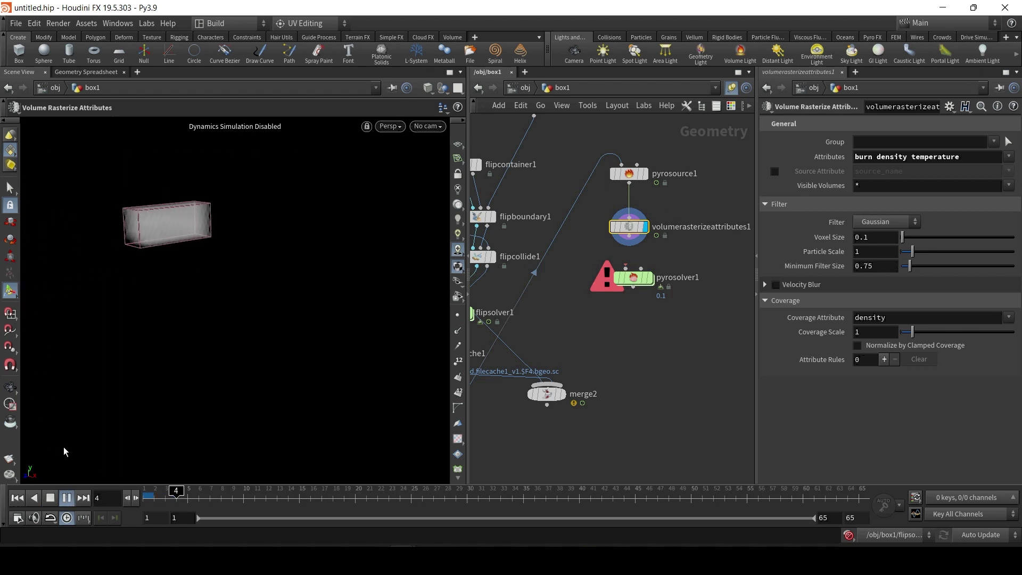
left_click(66, 498)
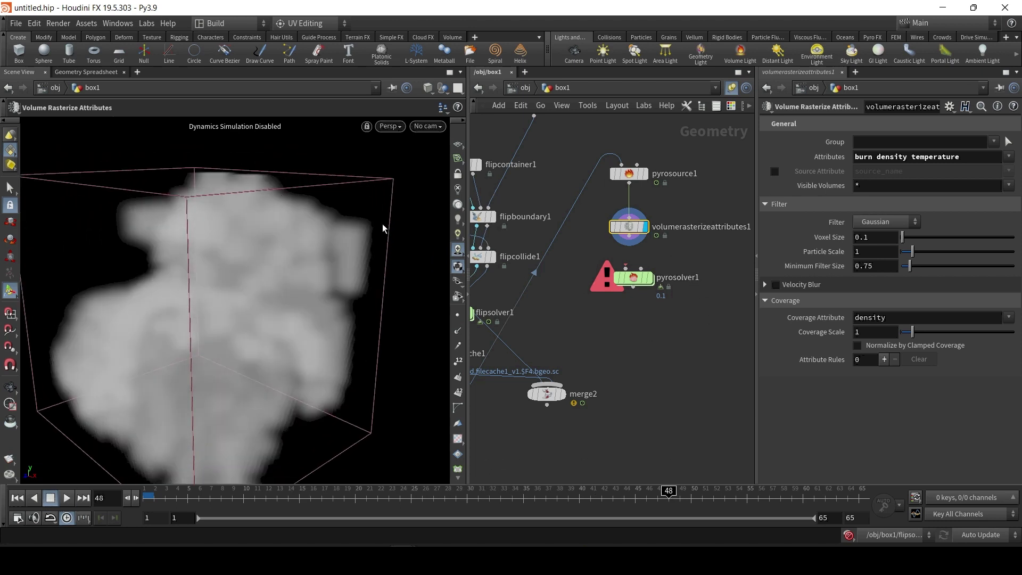
Limit pyrosource1 to the hitfloor group with Particle Separation 0.08
left_click(636, 178)
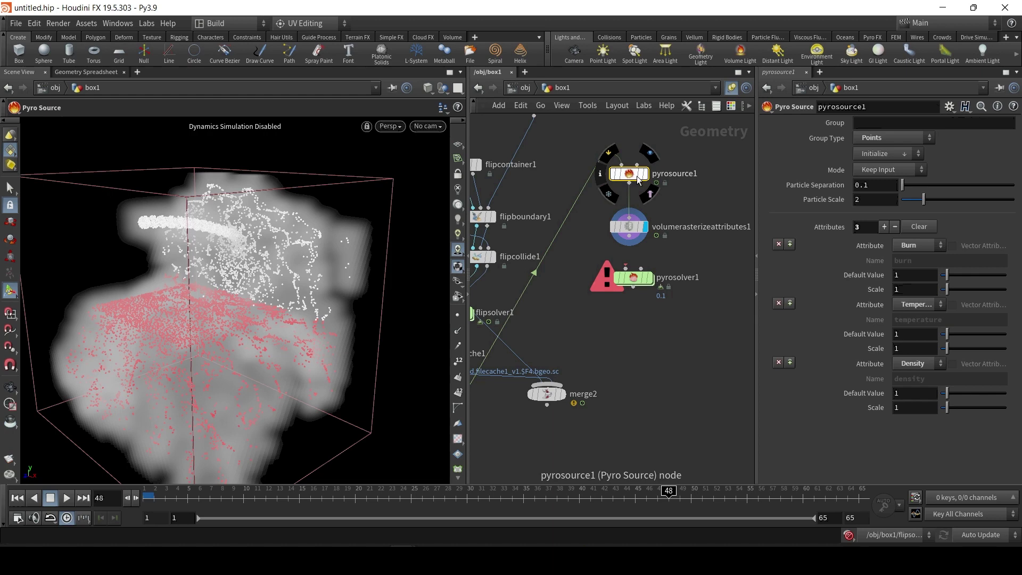
left_click(932, 124)
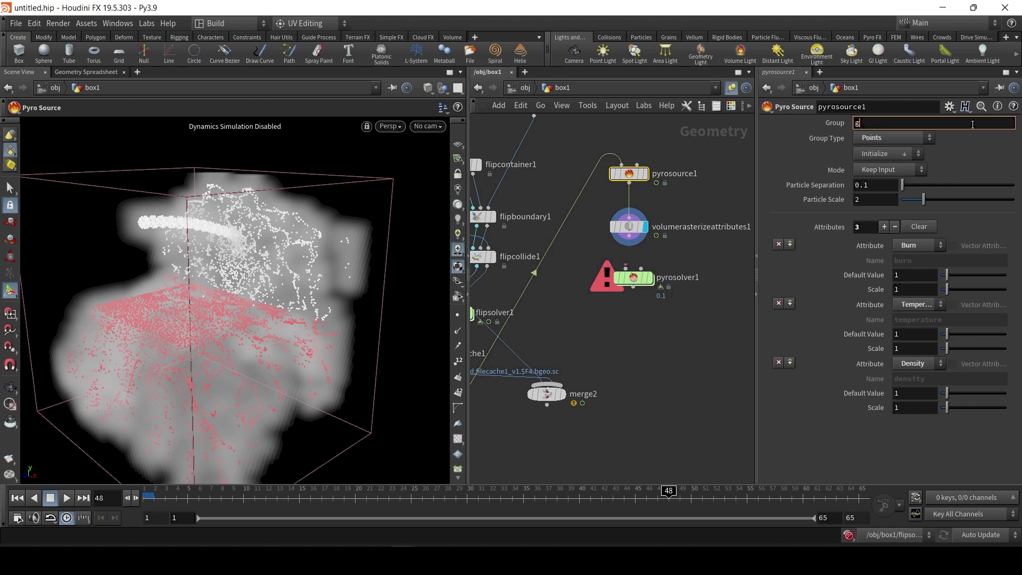
type("hitfloor")
key("Return")
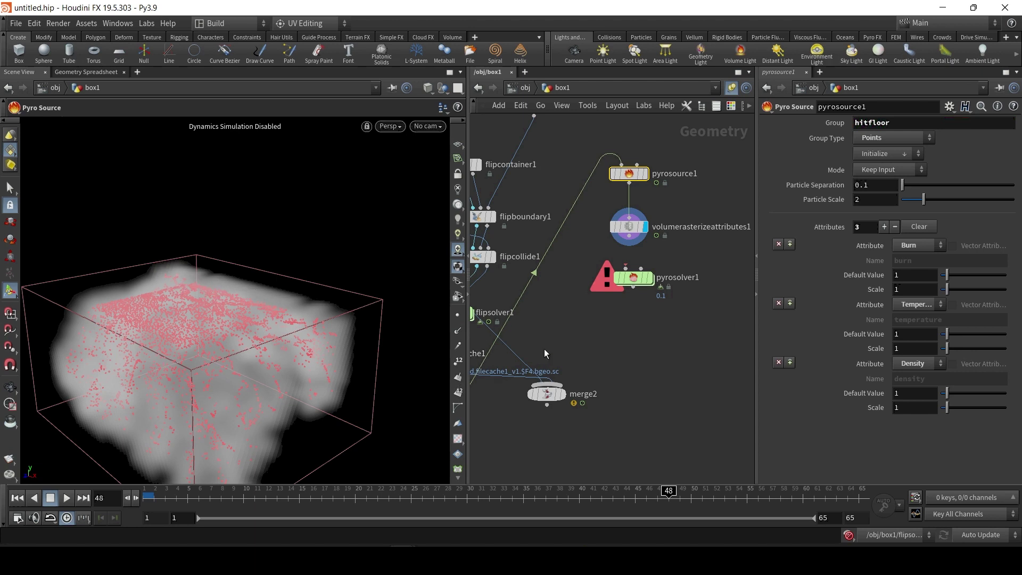
left_click_drag(544, 350, 672, 311)
left_click_drag(743, 250, 570, 294)
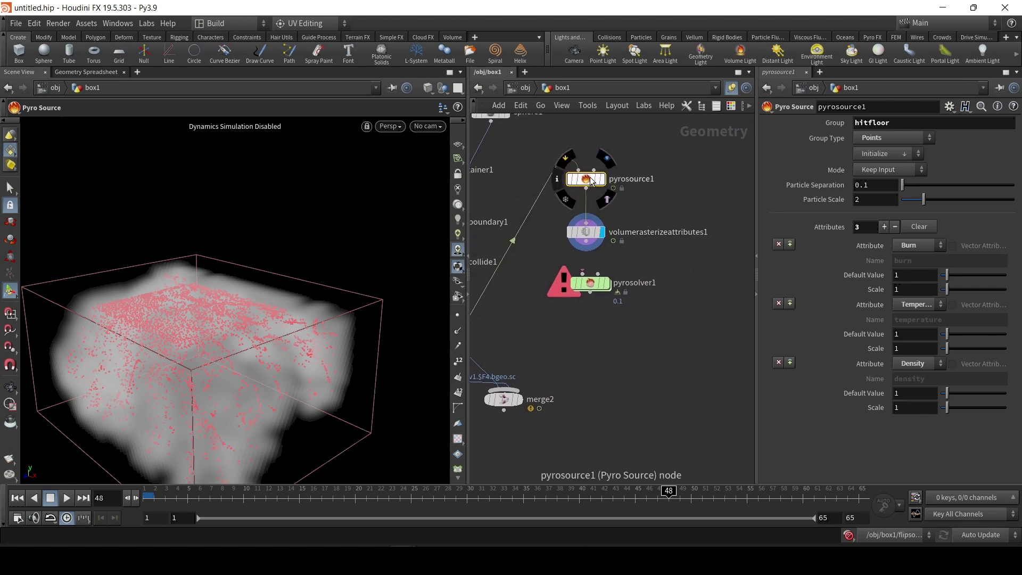
double_click(866, 183)
type("0.08")
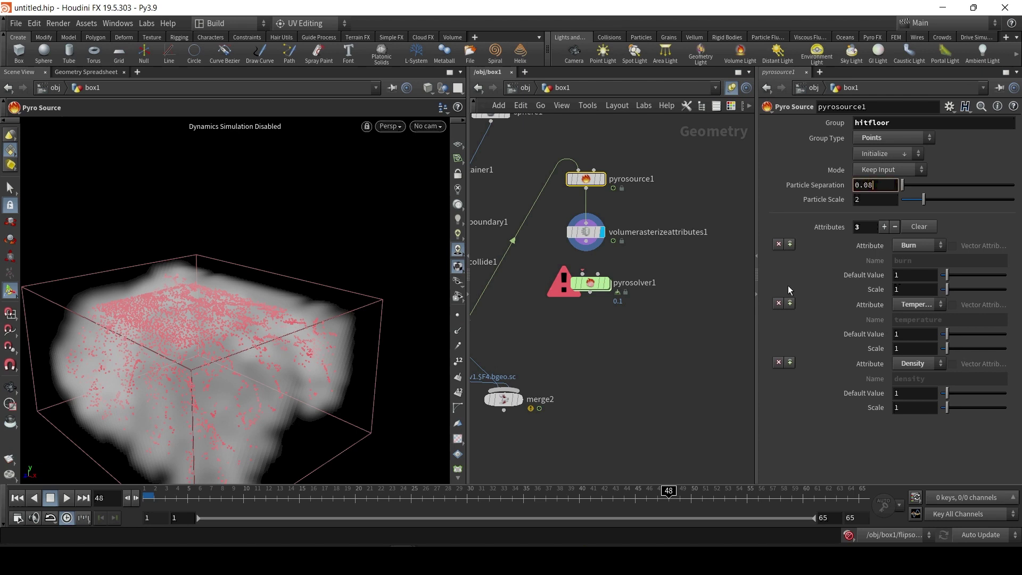
key("Return")
Set rasterize Voxel Size 0.08 and Particle Scale 0.71, then replay from frame 1
left_click(586, 232)
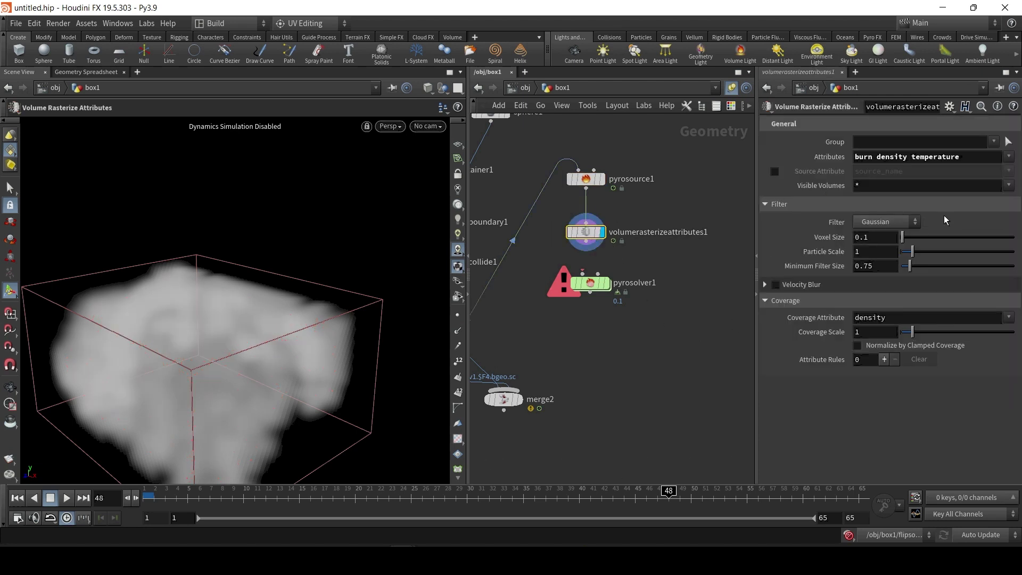
double_click(864, 237)
type("08")
key("Return")
left_click_drag(913, 252, 909, 257)
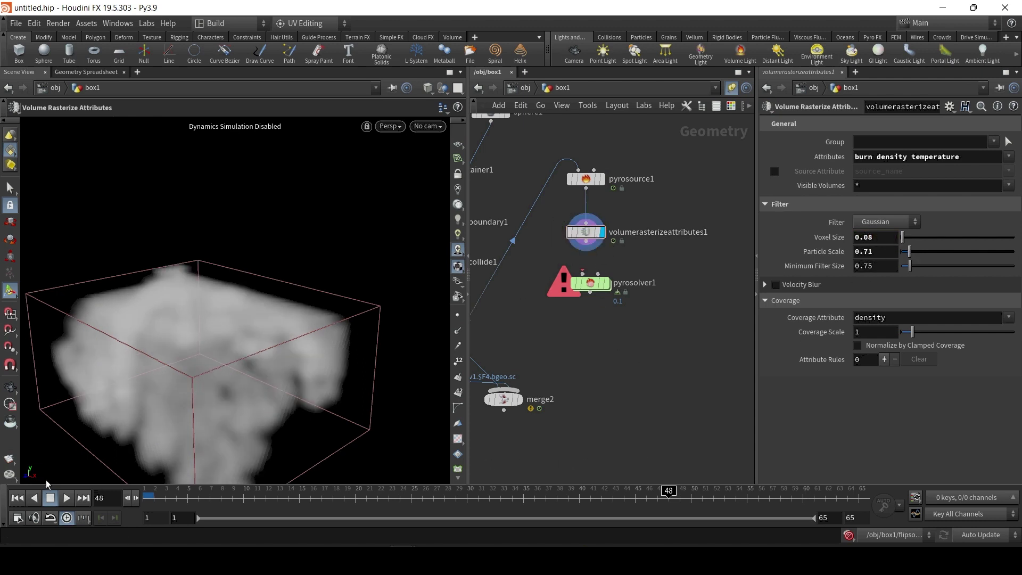
left_click(17, 498)
left_click(65, 498)
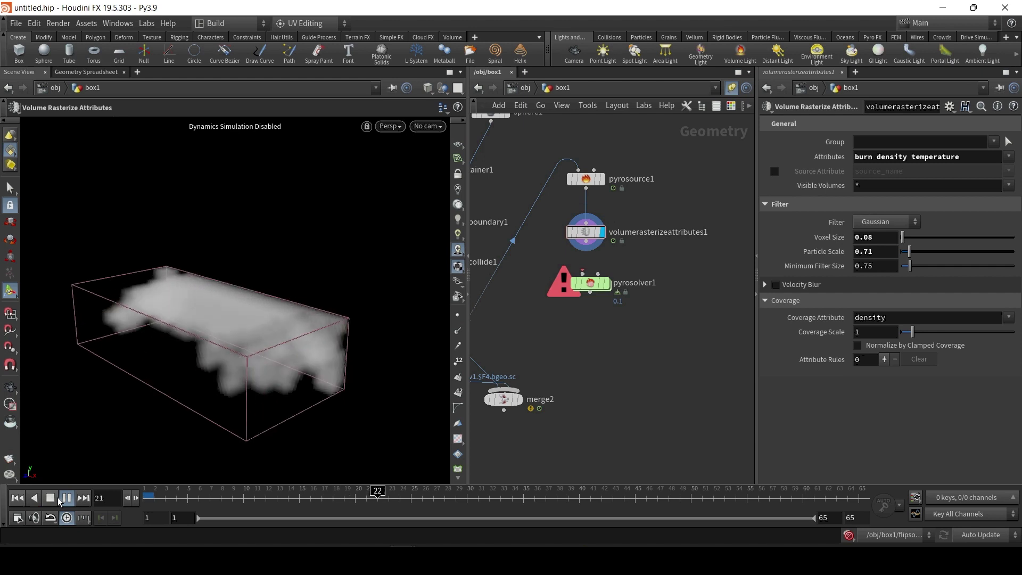
Stop playback and wire volumerasterizeattributes1 into pyrosolver1, displaying the solver
left_click(66, 498)
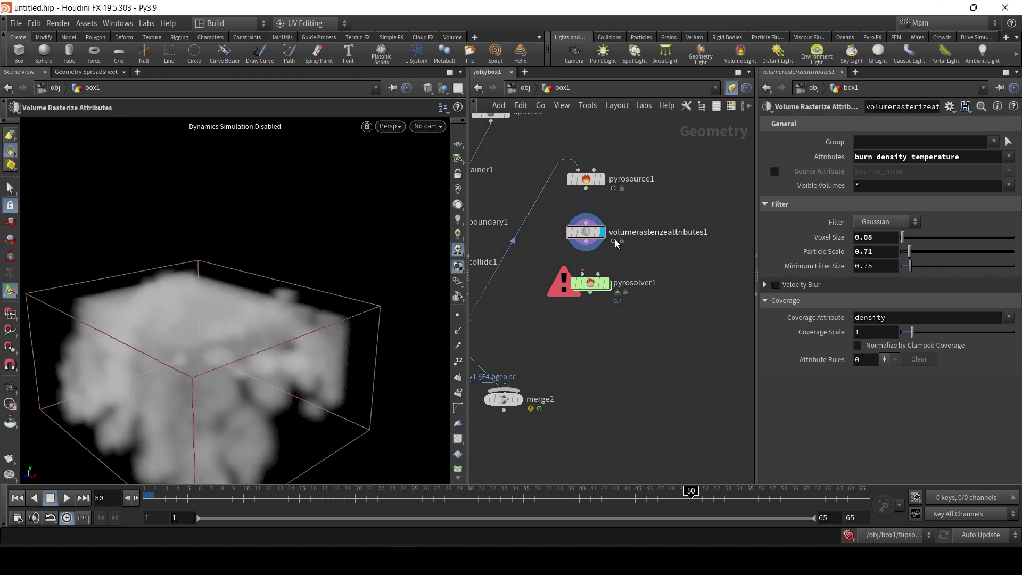
left_click(585, 250)
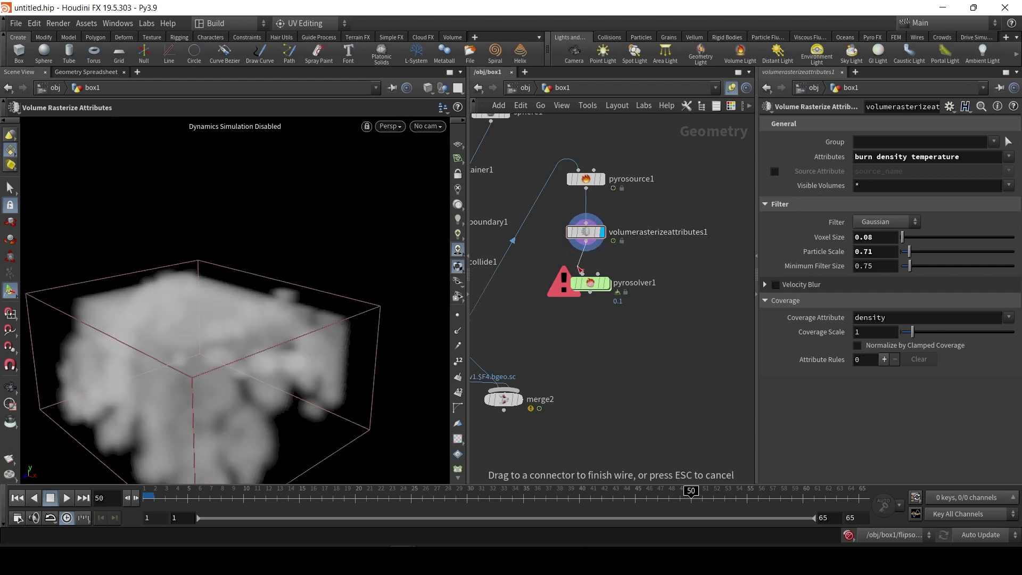
left_click(582, 274)
left_click(597, 288)
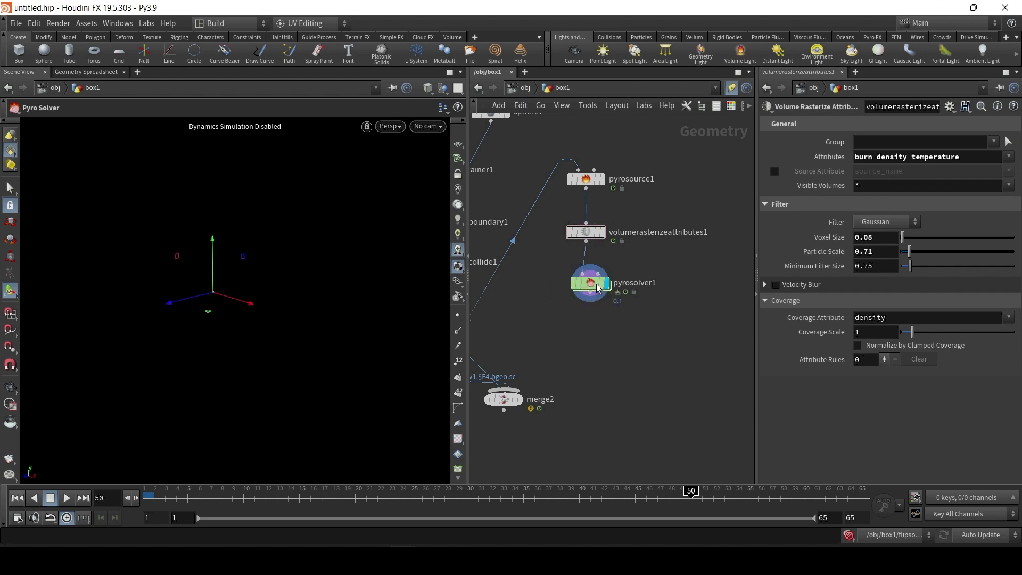
left_click(598, 288)
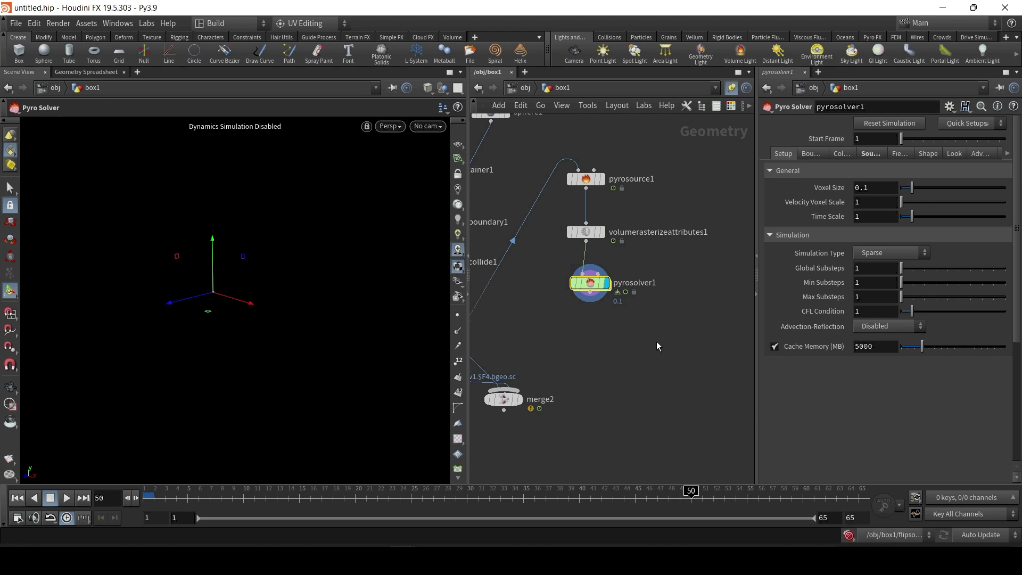
Add a File Cache node (filecache2) under pyrosolver1, wired in and displayed
key("Tab")
type("cach")
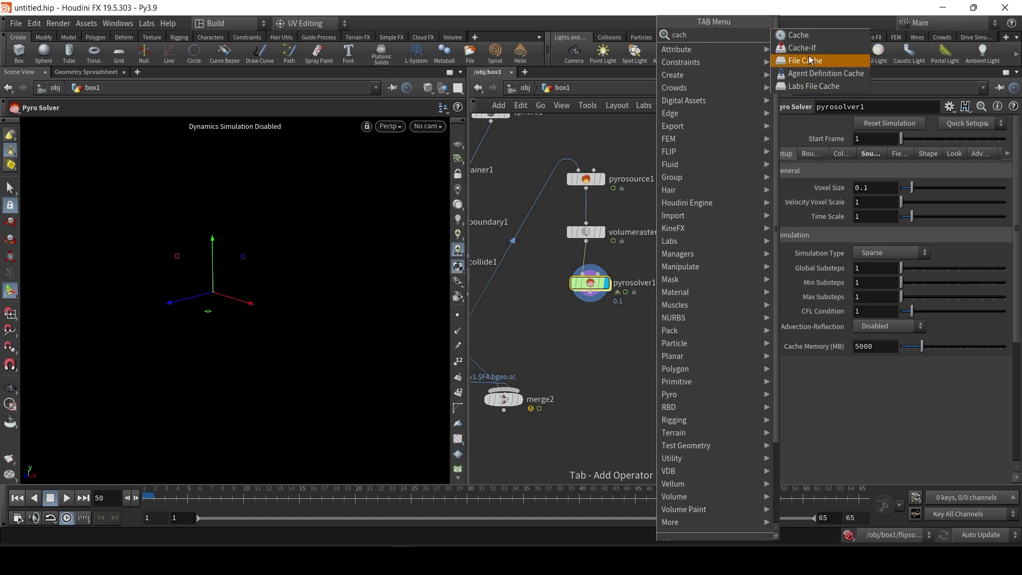
left_click(810, 60)
left_click(577, 350)
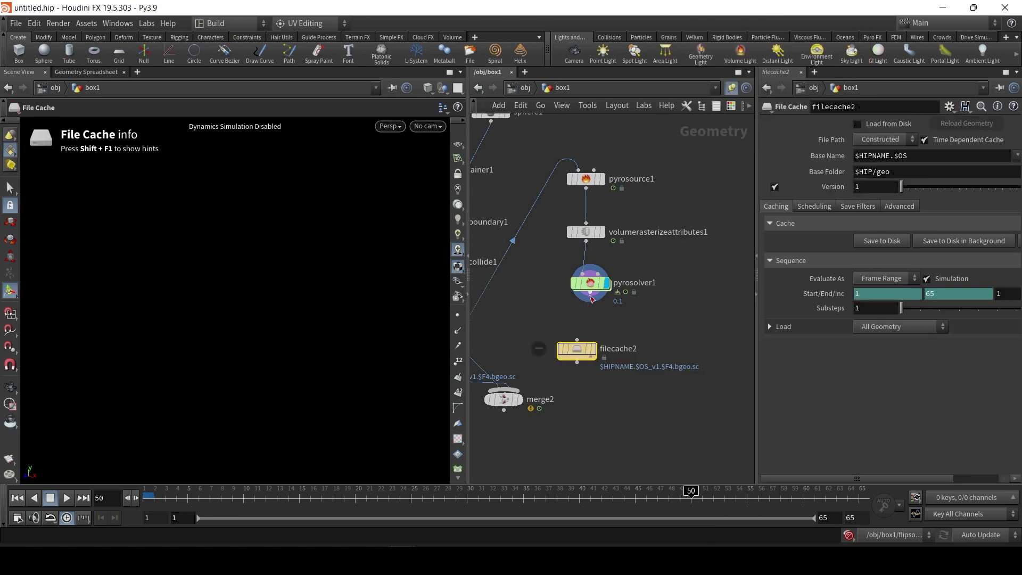
left_click(576, 340)
left_click(594, 347)
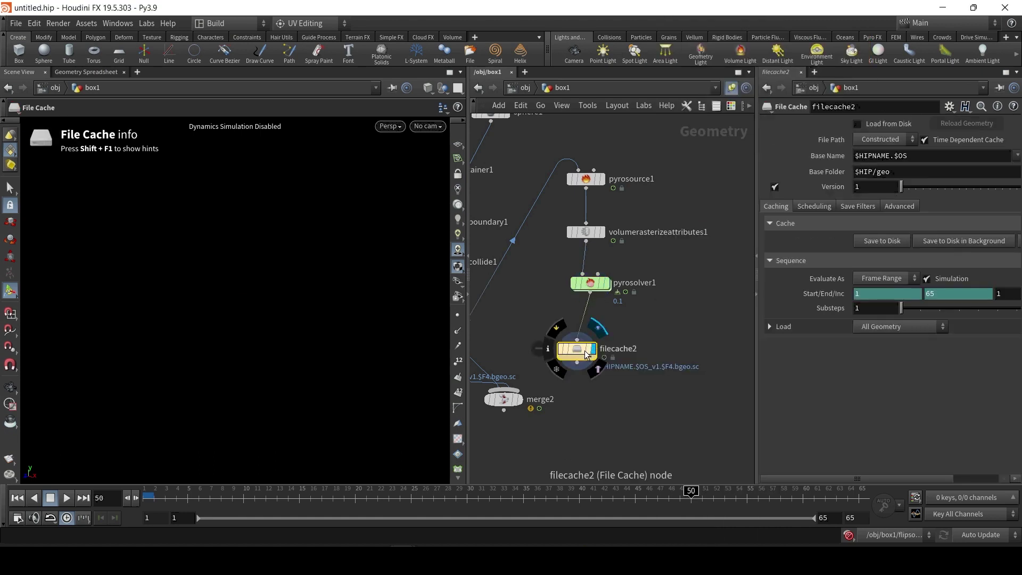
Enable Load from Disk, save the fire to disk, and play it back to frame 48
left_click(858, 124)
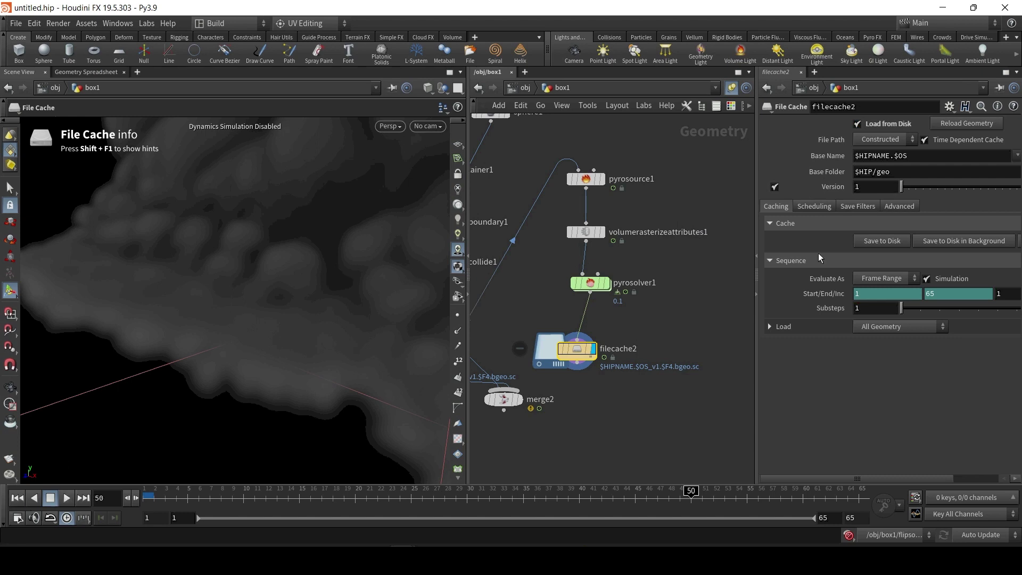
left_click(875, 236)
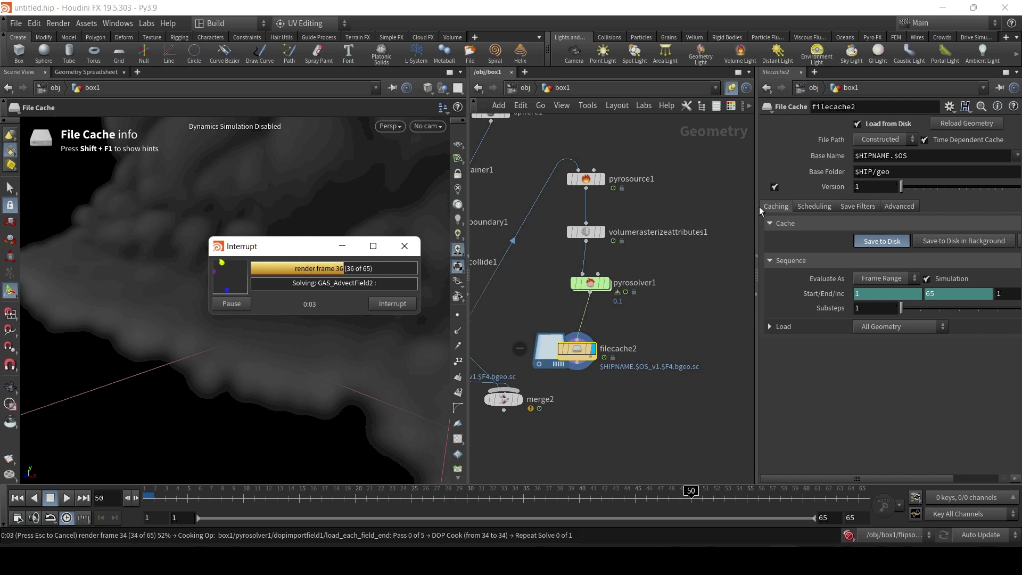
scroll(284, 304, "down", 5)
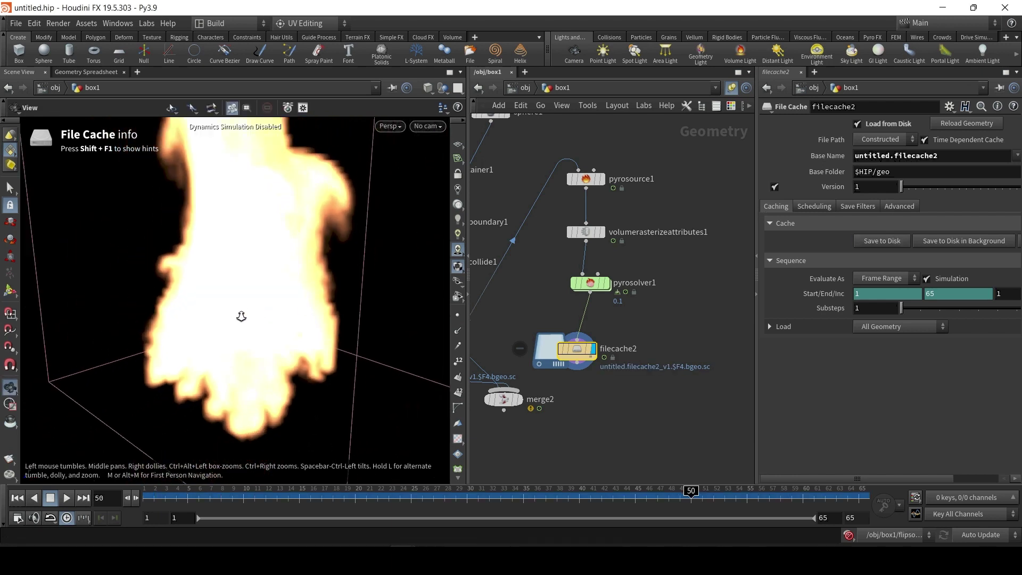
left_click(18, 498)
left_click(66, 498)
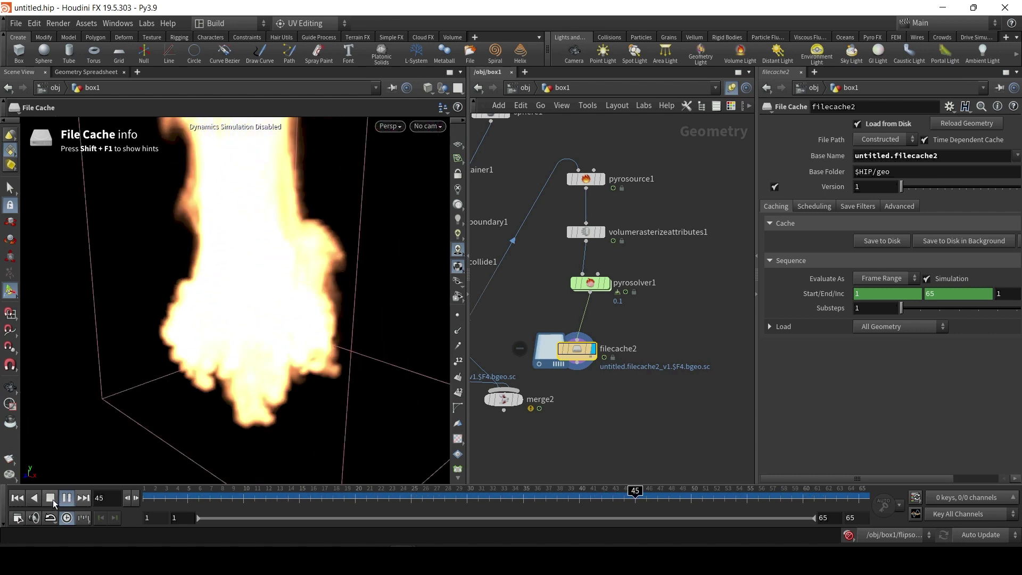
left_click(51, 498)
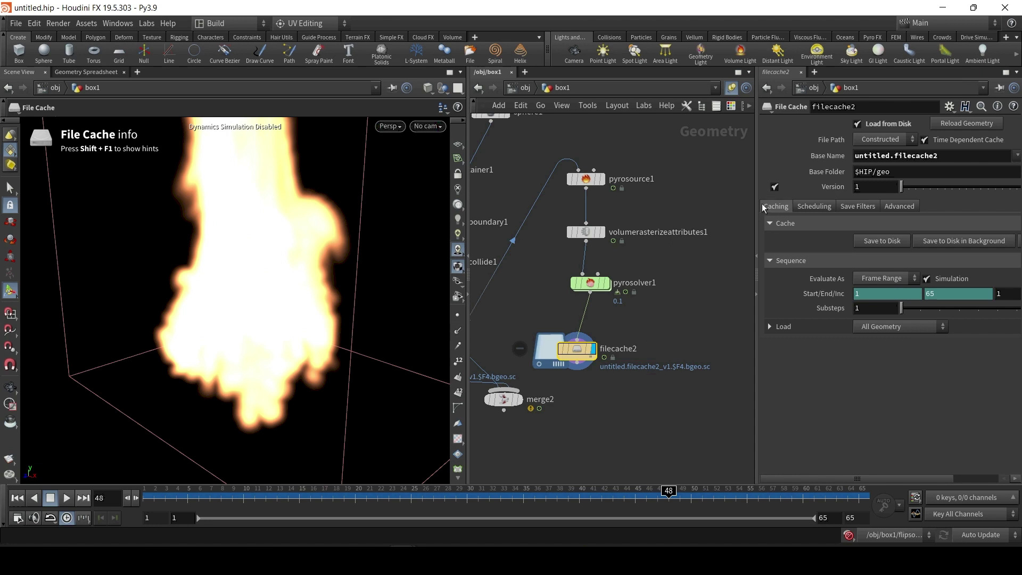
Set pyrosolver1's Voxel Size to 0.06 and Max Substeps to 2
left_click(592, 289)
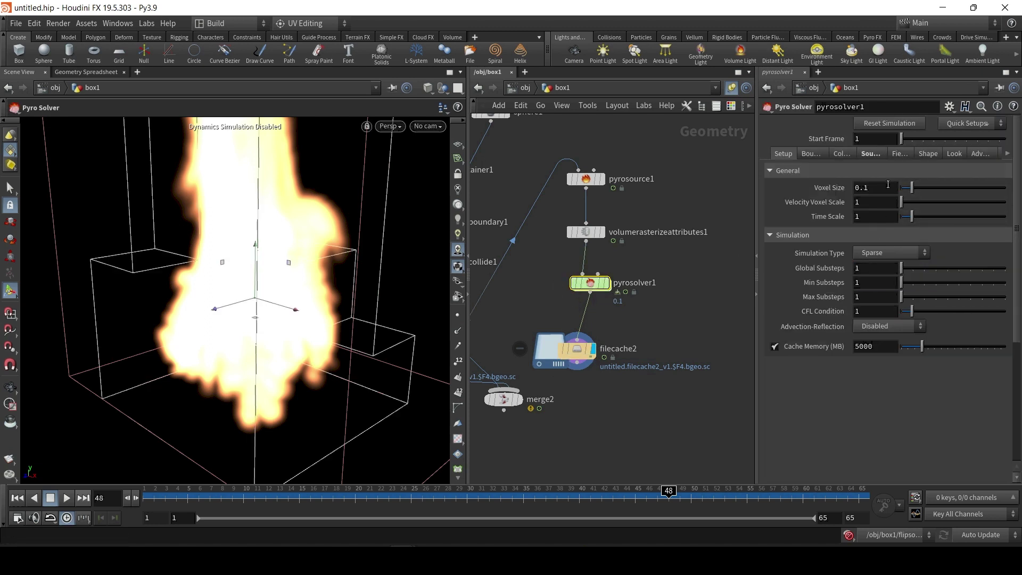
double_click(878, 188)
type("06")
key("Return")
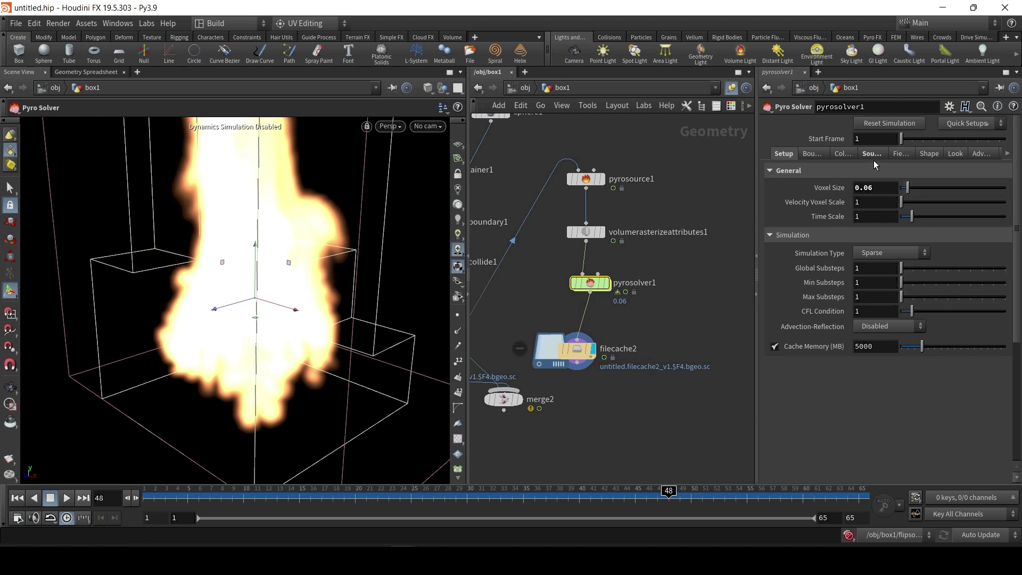
left_click(868, 302)
type("2")
key("Return")
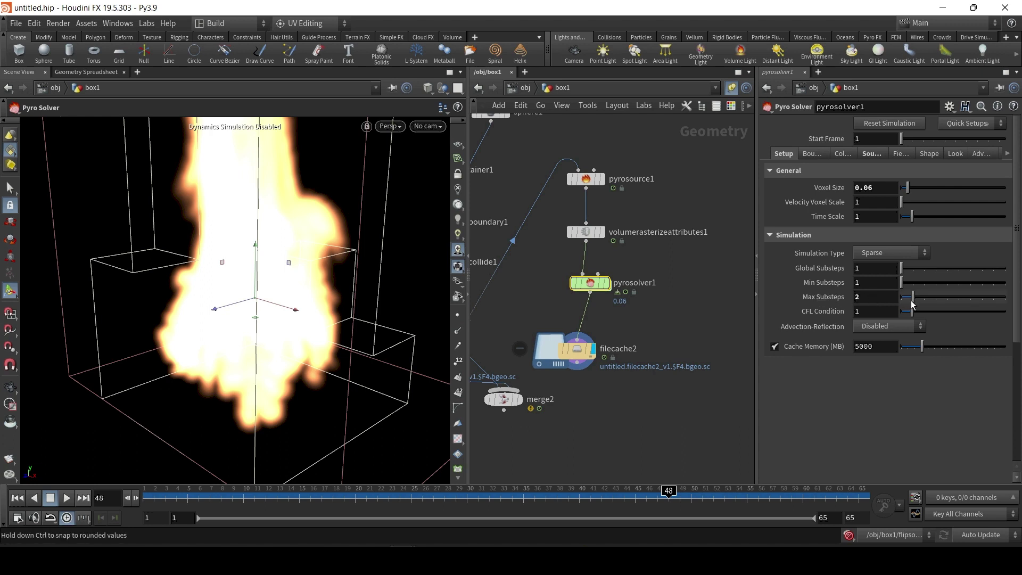
Enable Limit Maximum Size and set the size to 5 5 5
left_click(810, 155)
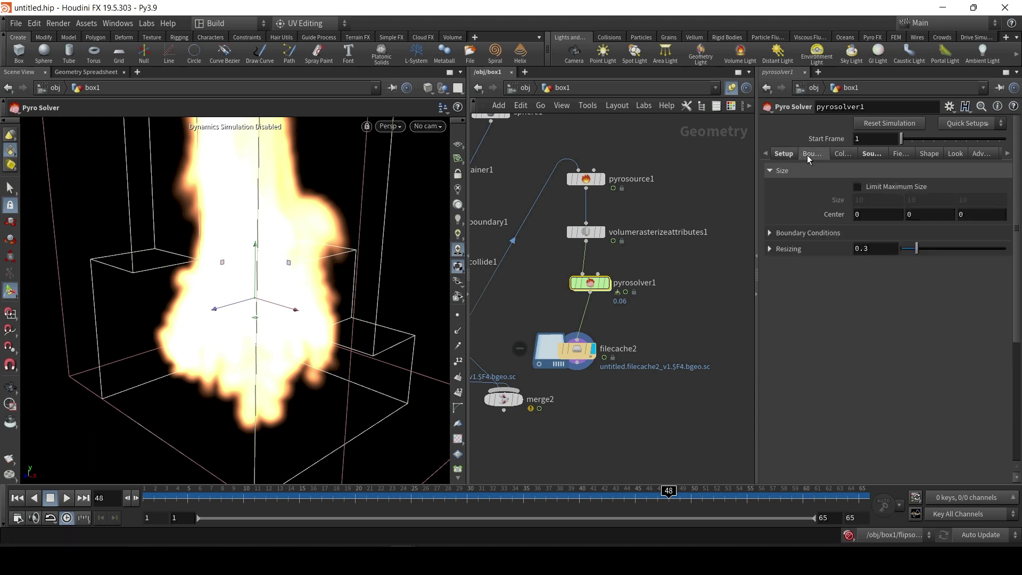
left_click(858, 187)
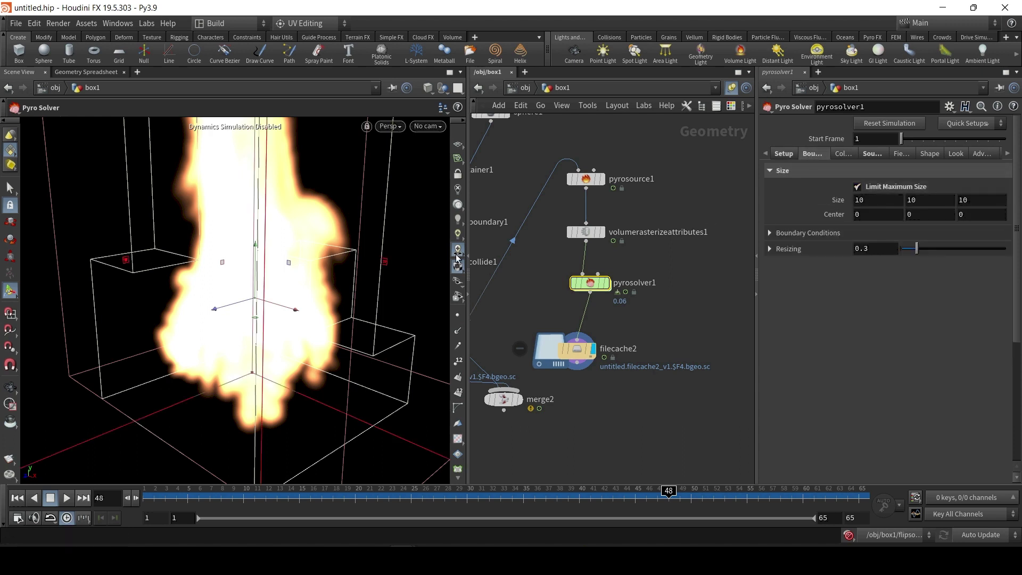
type("3")
key("Tab")
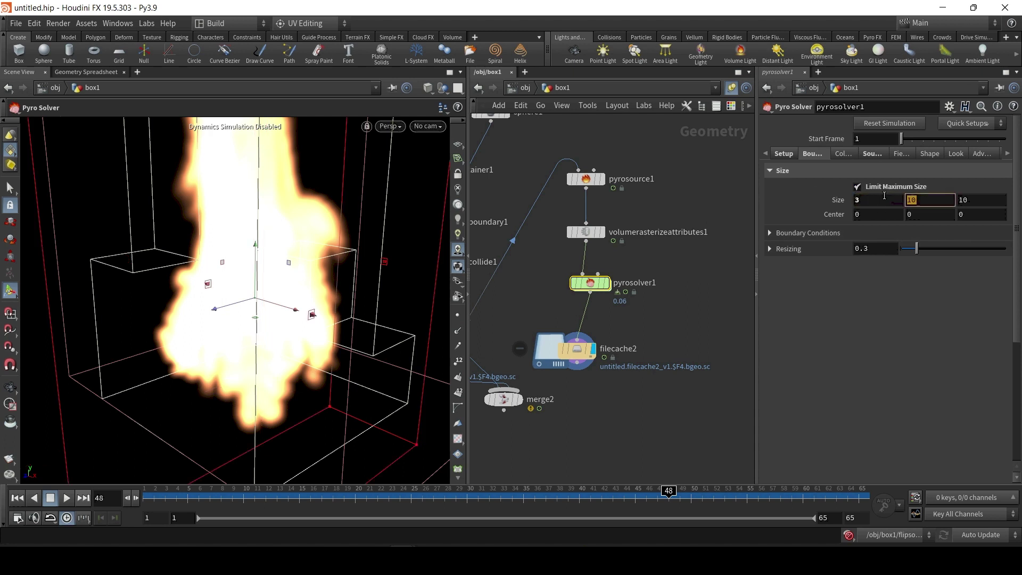
type("3")
key("Tab")
type("3")
key("Return")
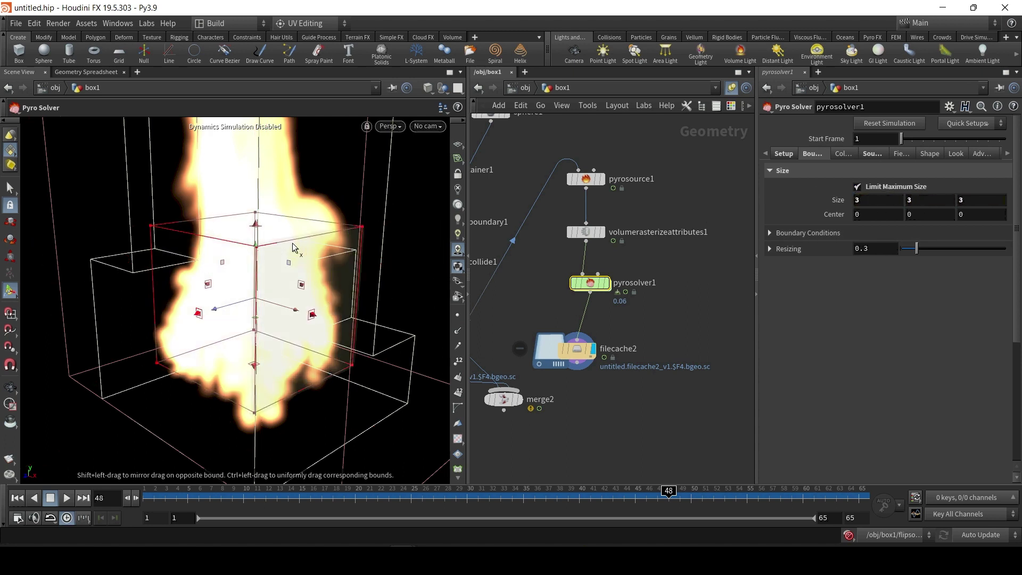
double_click(886, 199)
type("5")
key("Tab")
type("5")
key("Tab")
type("5")
key("Return")
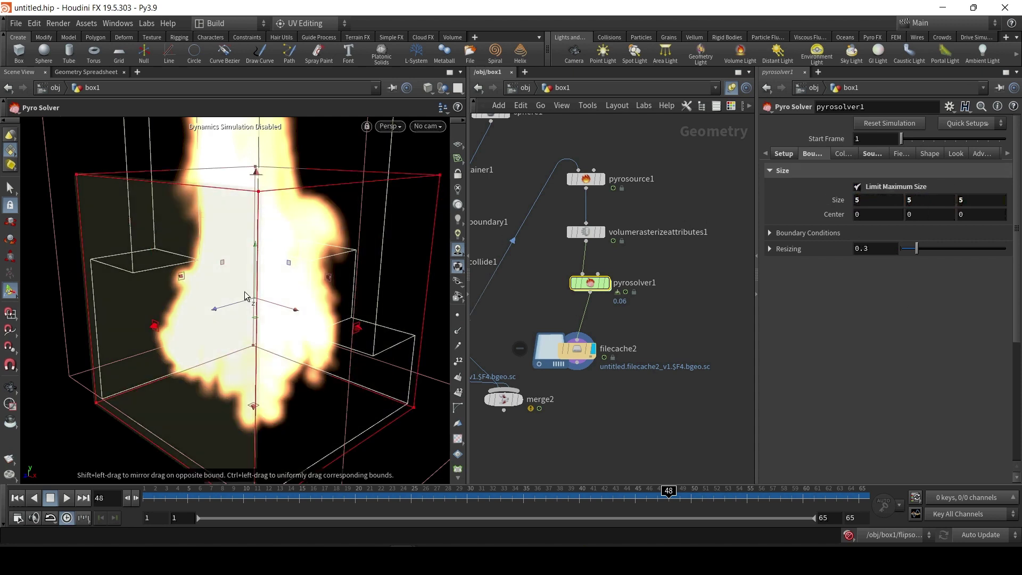
Review the solver's collision and source settings, then set density Dissipation to 0.02
left_click(846, 158)
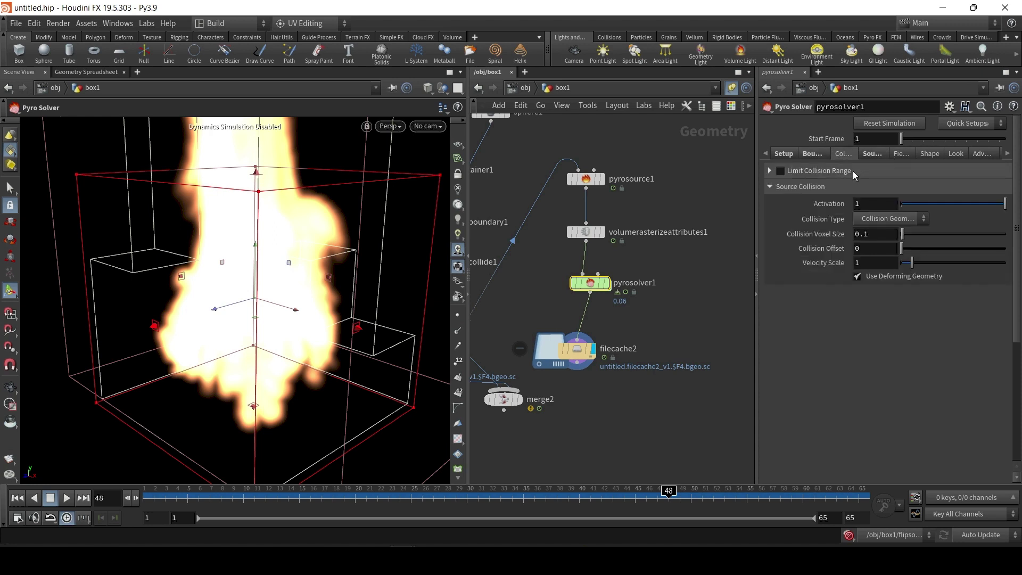
left_click_drag(757, 276, 721, 275)
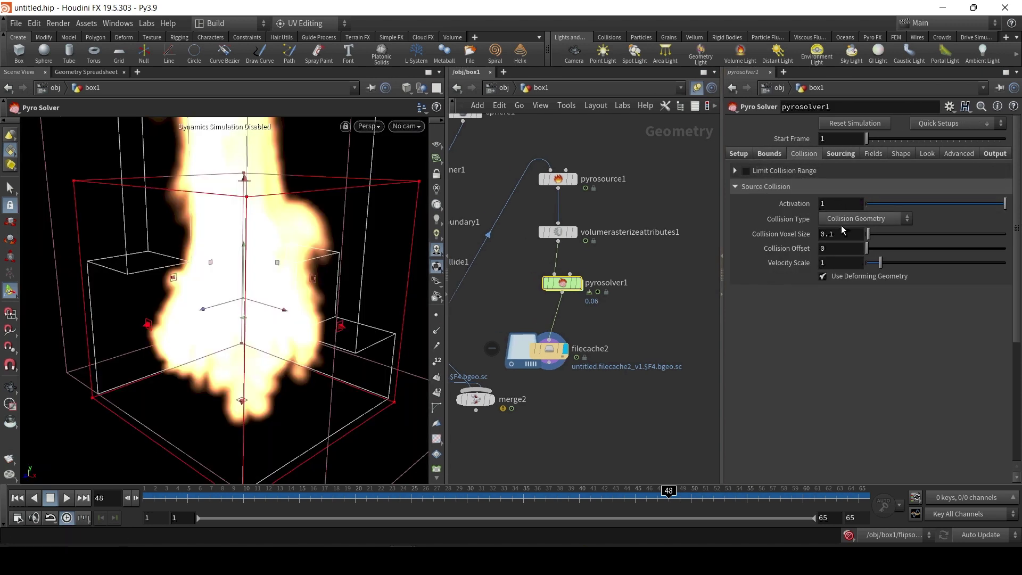
left_click(842, 154)
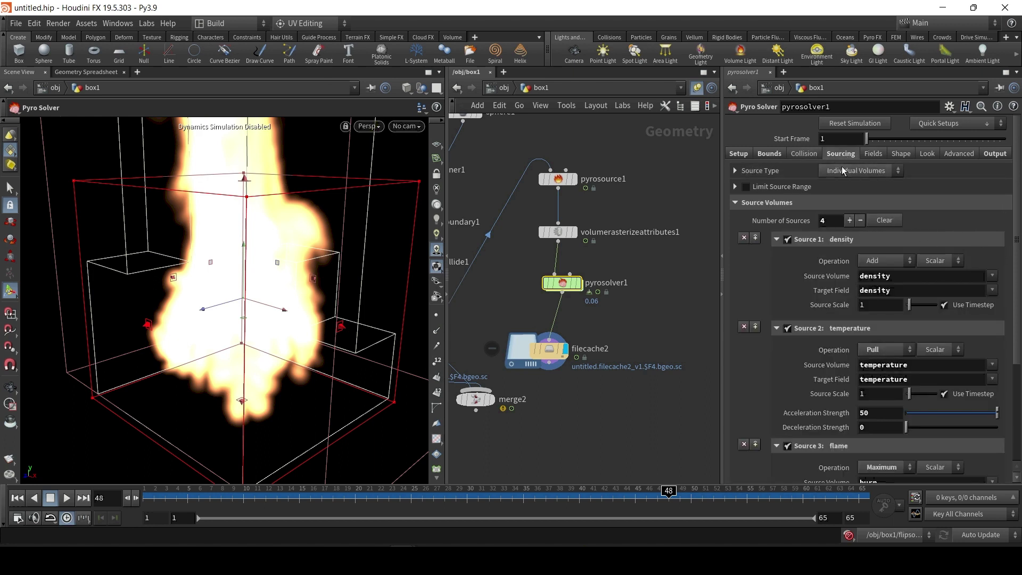
left_click_drag(1019, 254, 1020, 350)
scroll(1001, 319, "up", 4)
left_click(874, 153)
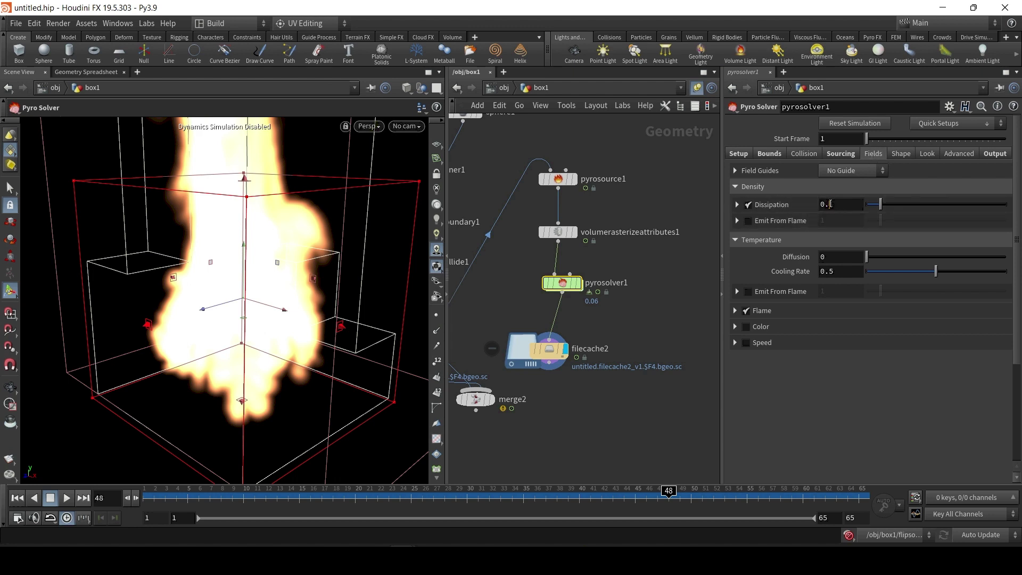
left_click_drag(830, 205, 840, 206)
key("Return")
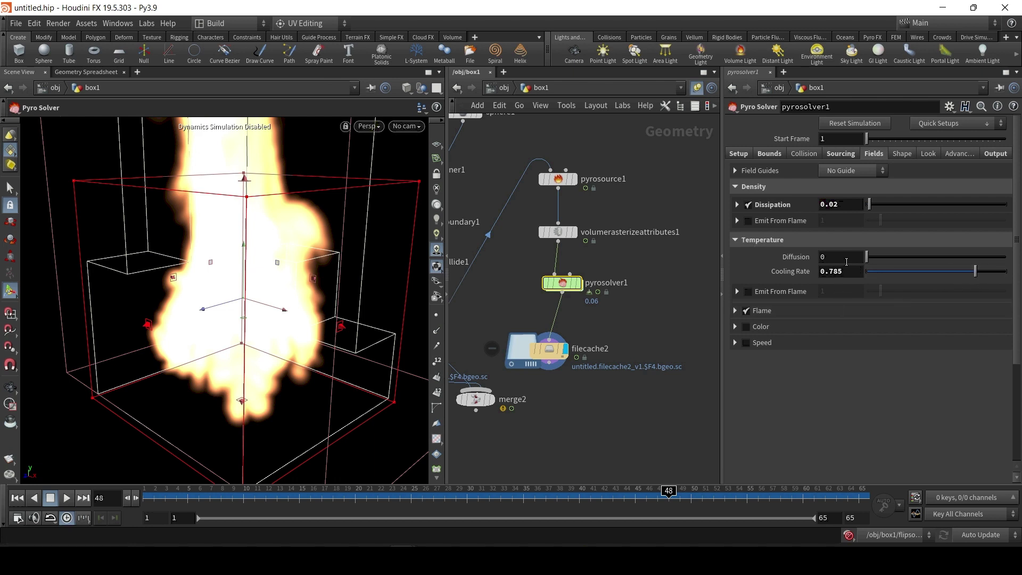
Enable Disturbance, Turbulence and Shredding on the solver's Shape tab
left_click(903, 156)
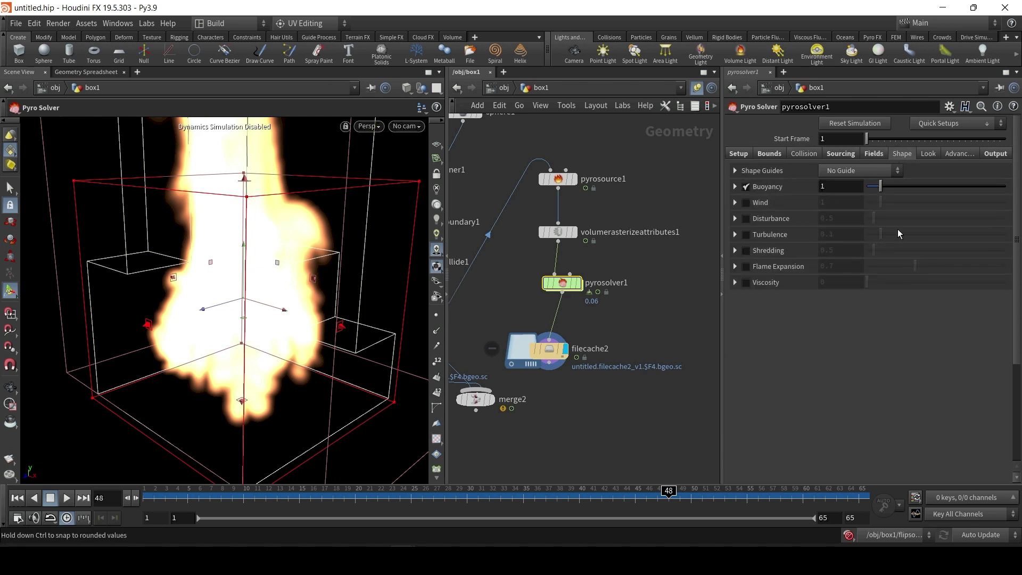
left_click(748, 219)
left_click(747, 235)
left_click(747, 250)
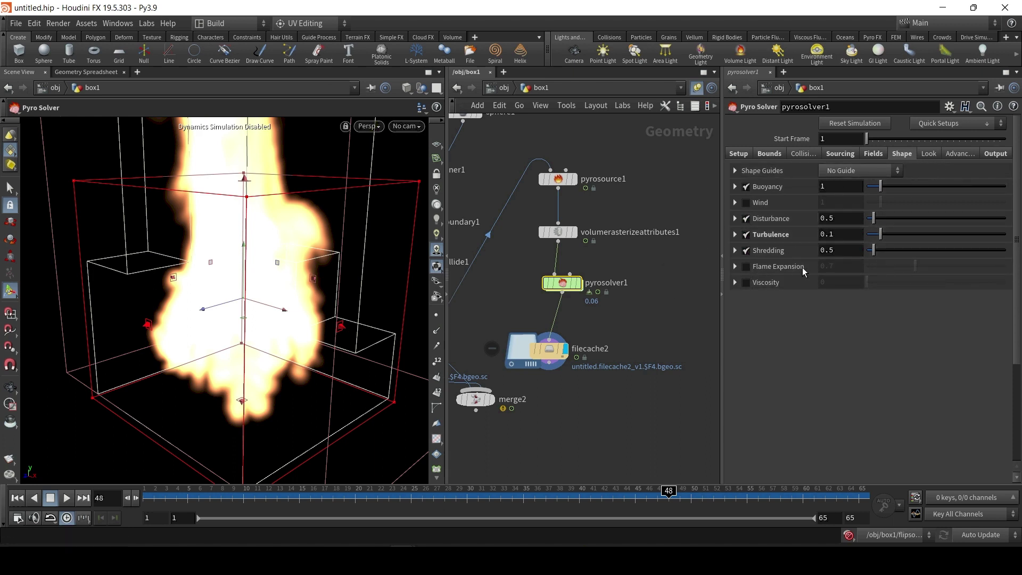
Re-save filecache2 to disk for frames 1–65 and play it back, stopping at frame 53
left_click(549, 359)
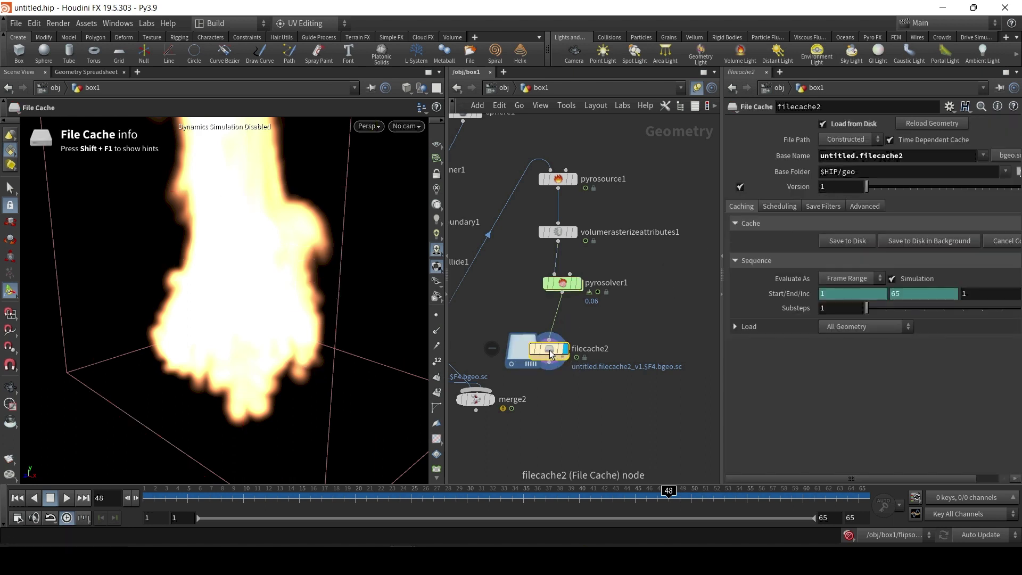
left_click(861, 240)
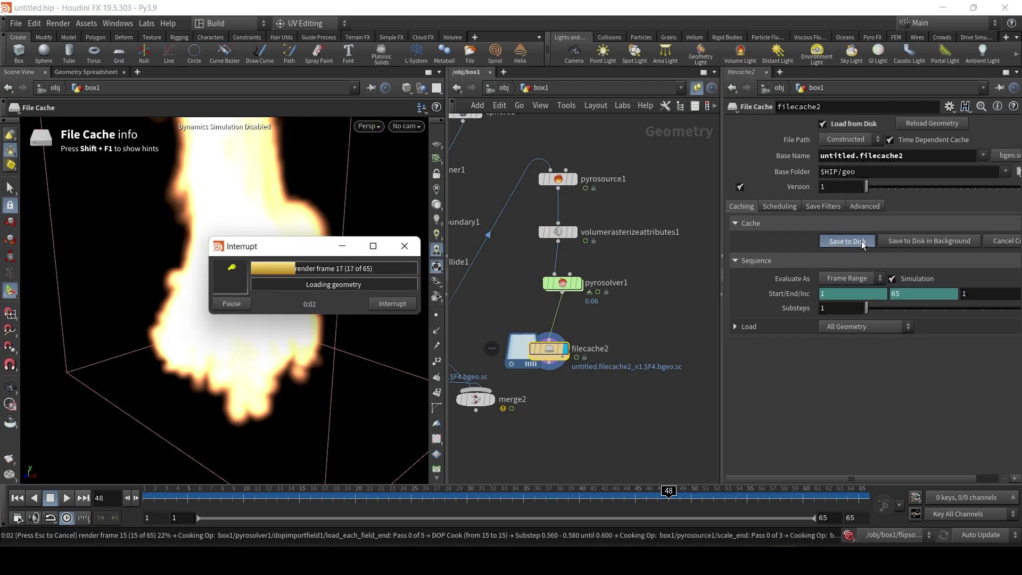
left_click(67, 498)
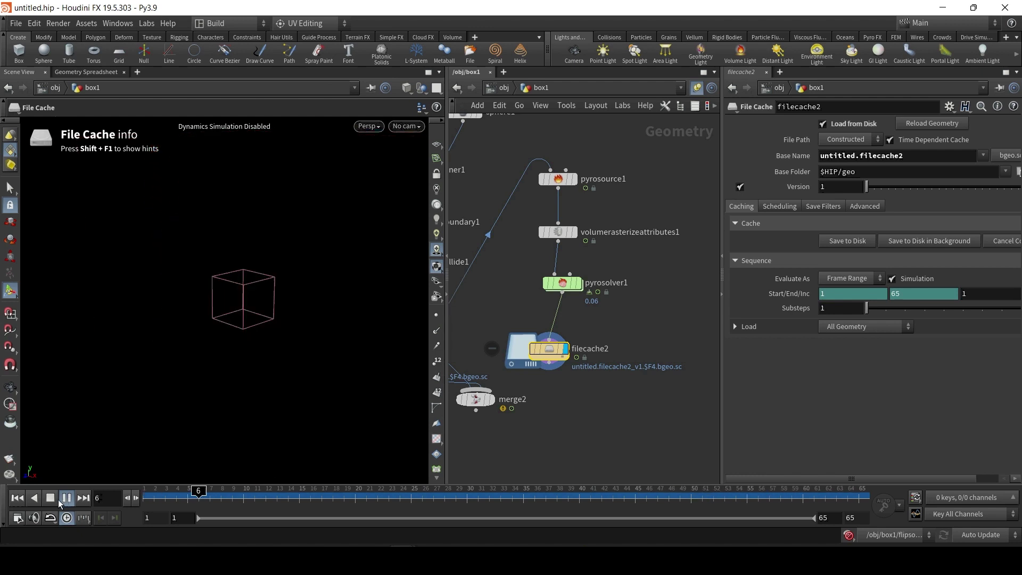
left_click(51, 498)
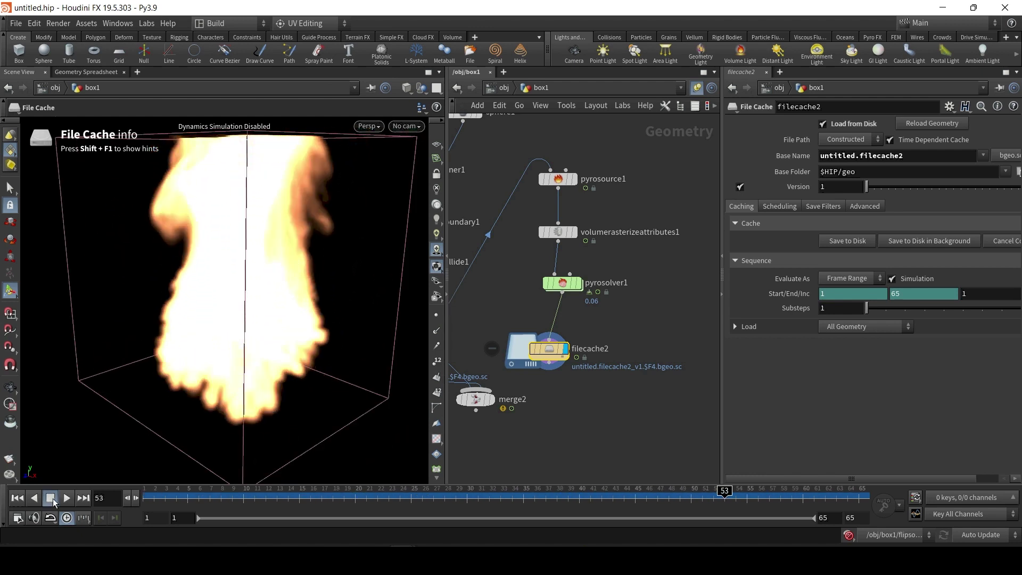
left_click(562, 283)
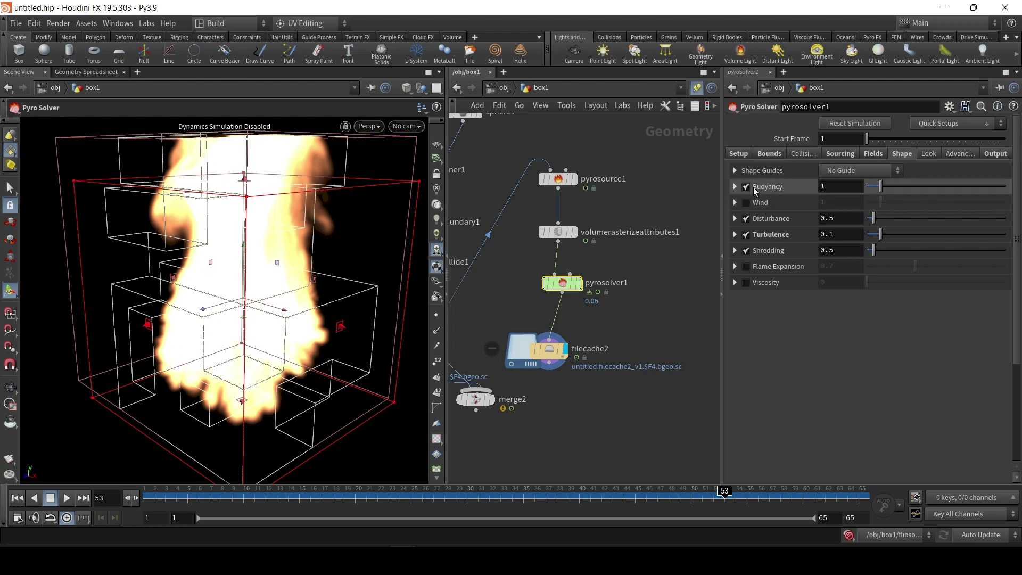
Set the pyro solver's Buoyancy to 0.2 and its Look tab fire Intensity Scale to 9.6
left_click_drag(825, 186, 785, 180)
type("0.2")
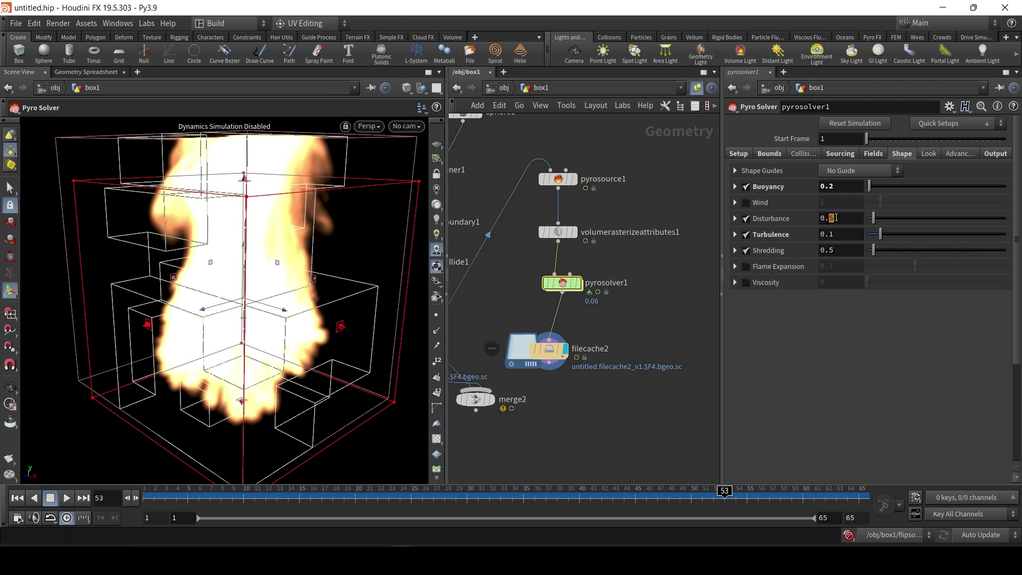
key("Return")
left_click(929, 153)
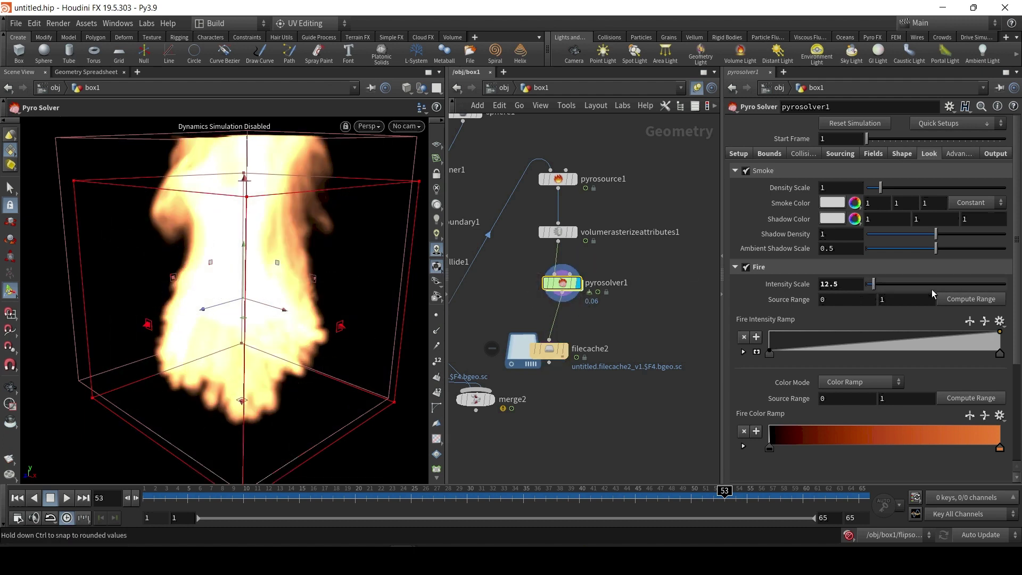
mouse_move(880, 285)
left_mouse_down()
mouse_move(898, 288)
mouse_move(874, 293)
left_mouse_up()
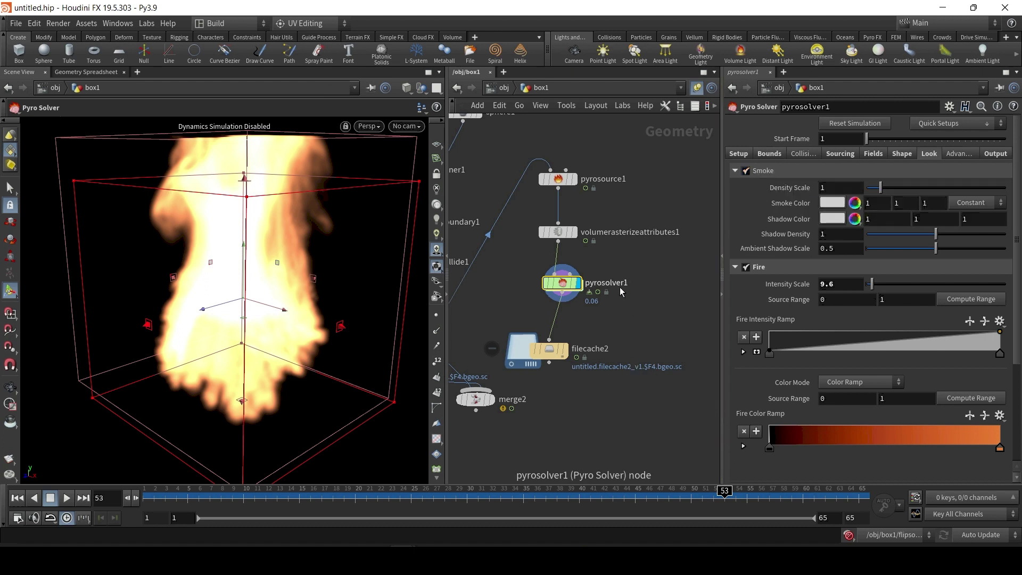
Line up pyrosolver1 and volumerasterizeattributes1, then box-select the rasterize, solver and cache nodes
left_click_drag(561, 282, 538, 283)
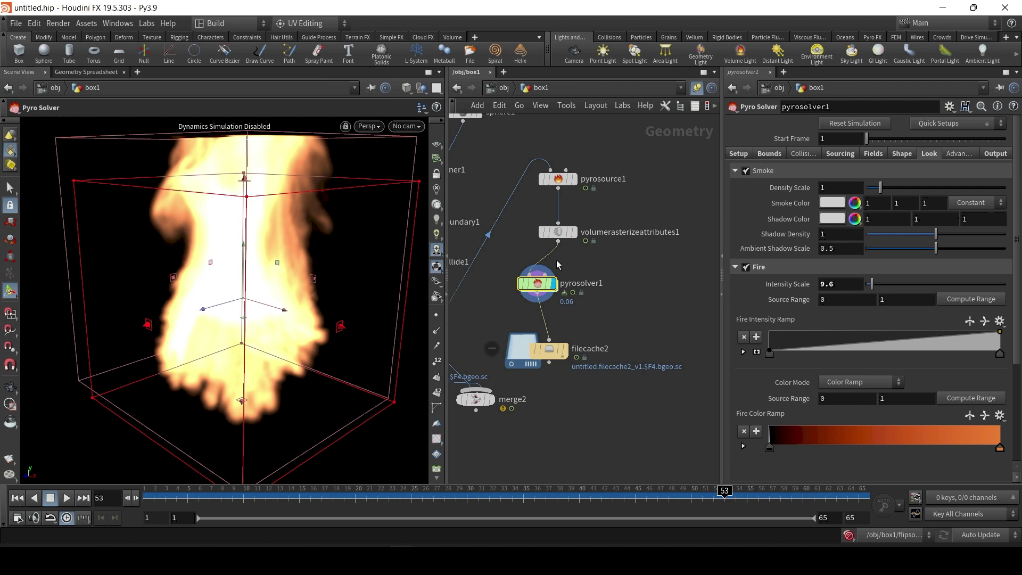
left_click_drag(544, 291, 536, 289)
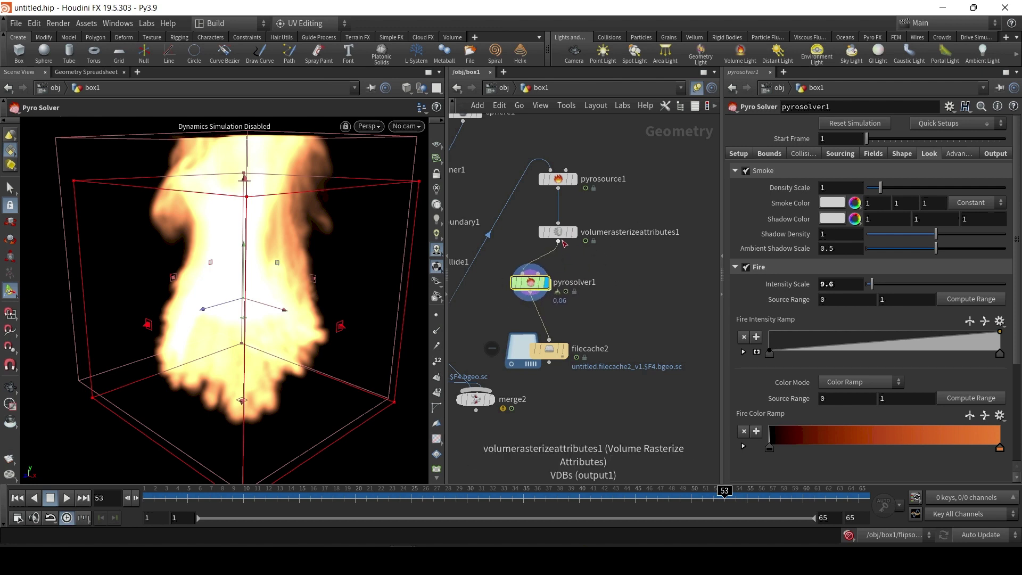
left_click_drag(571, 237, 543, 235)
left_click_drag(650, 210, 519, 377)
Copy and paste the rasterize, solver and cache chain, placing the duplicate beside the original
key("ctrl+c")
key("ctrl+v")
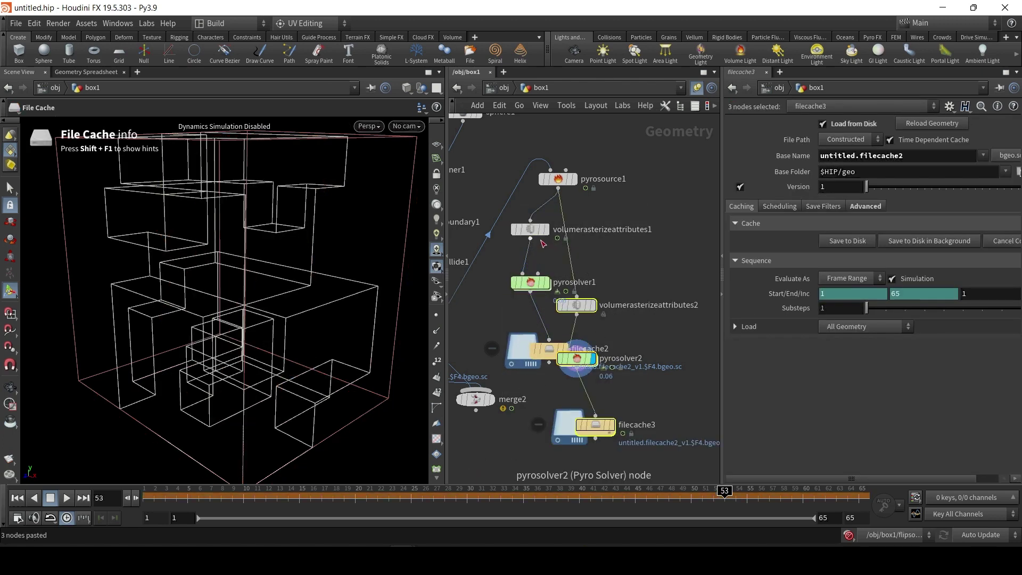
left_click_drag(554, 303, 645, 240)
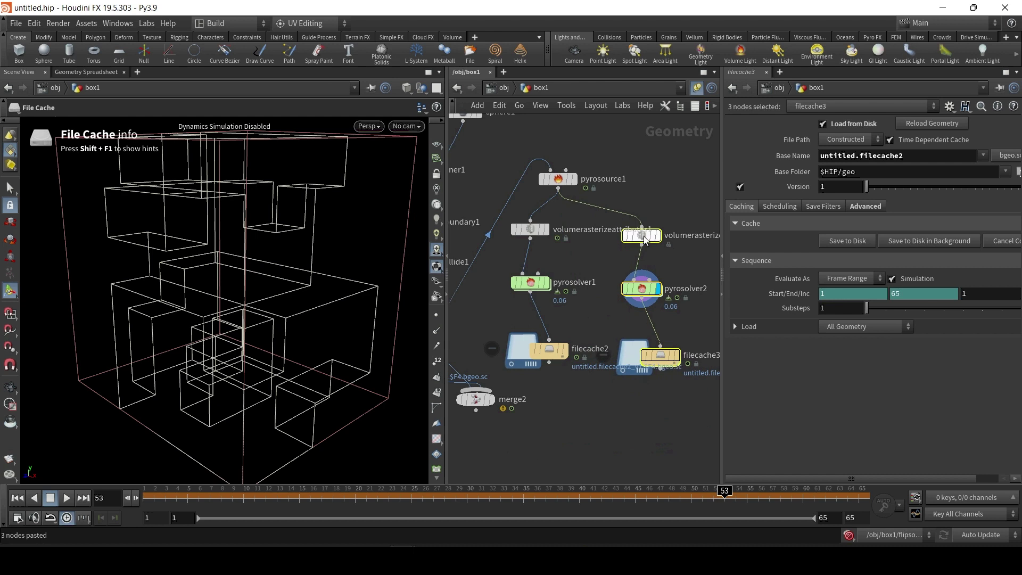
Set volumerasterizeattributes2's Coverage Attribute to temperature, after briefly trying burn
left_click(648, 242)
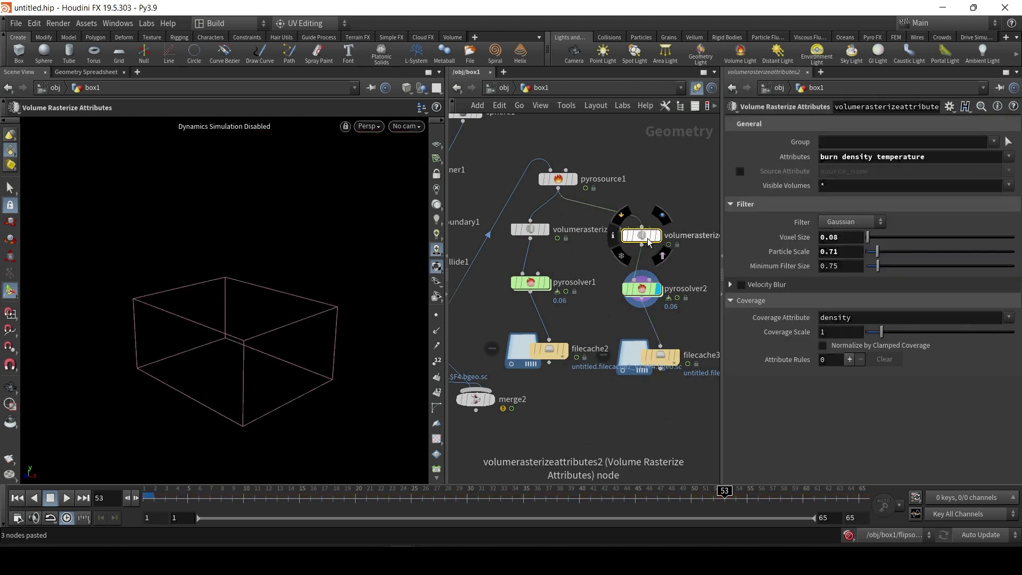
left_click(1010, 319)
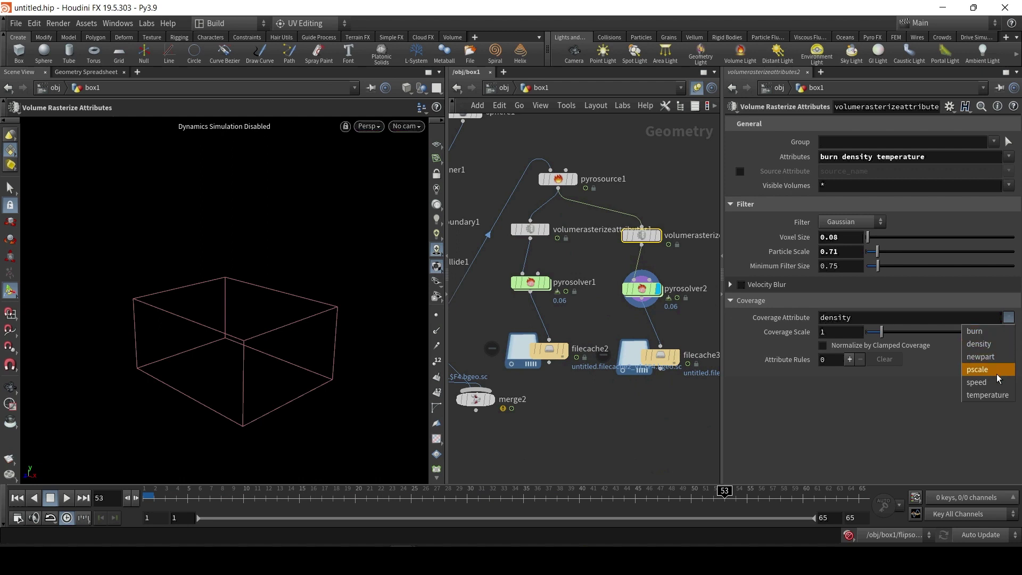
left_click(988, 331)
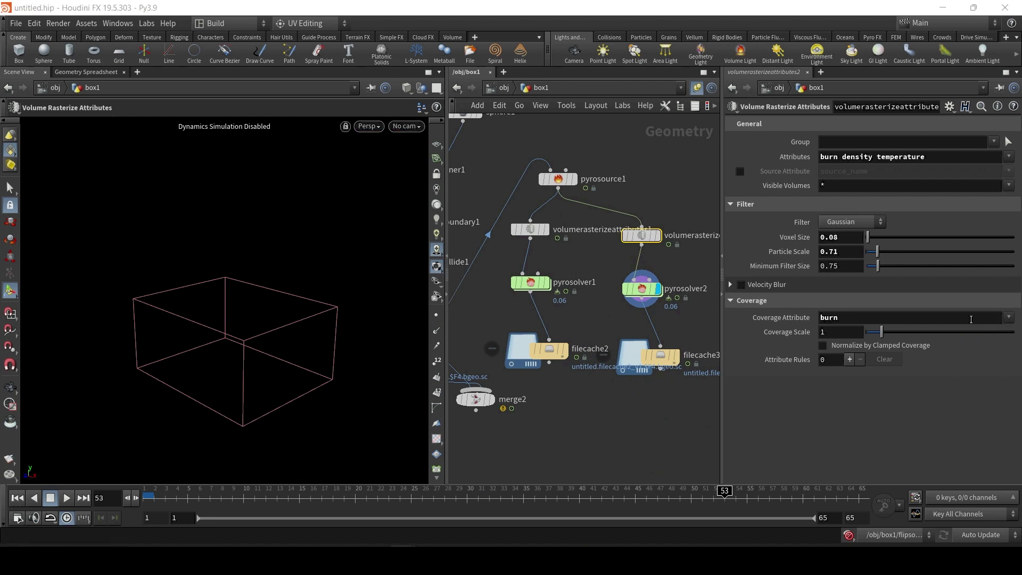
left_click(674, 356)
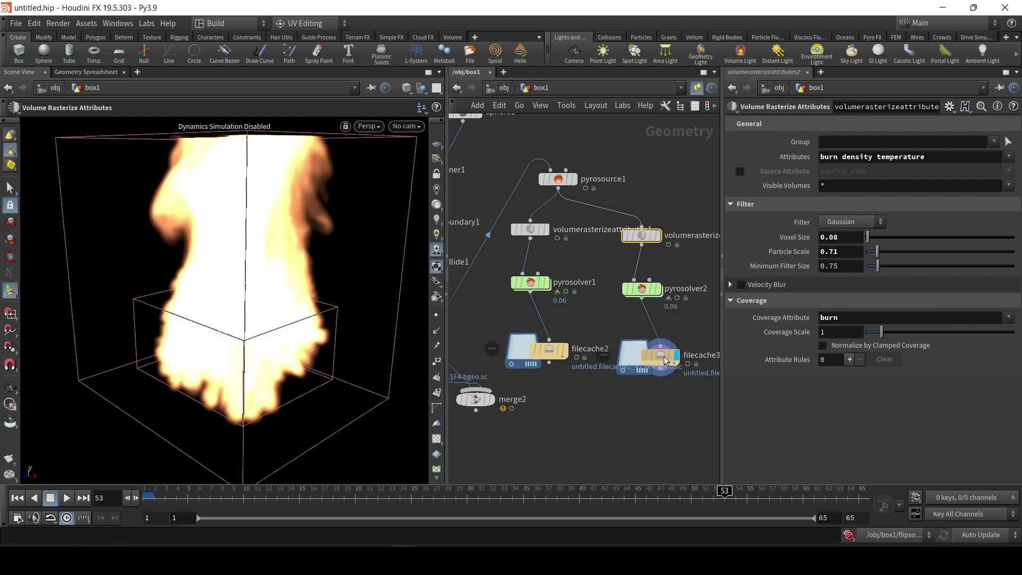
left_click(665, 361)
key("r")
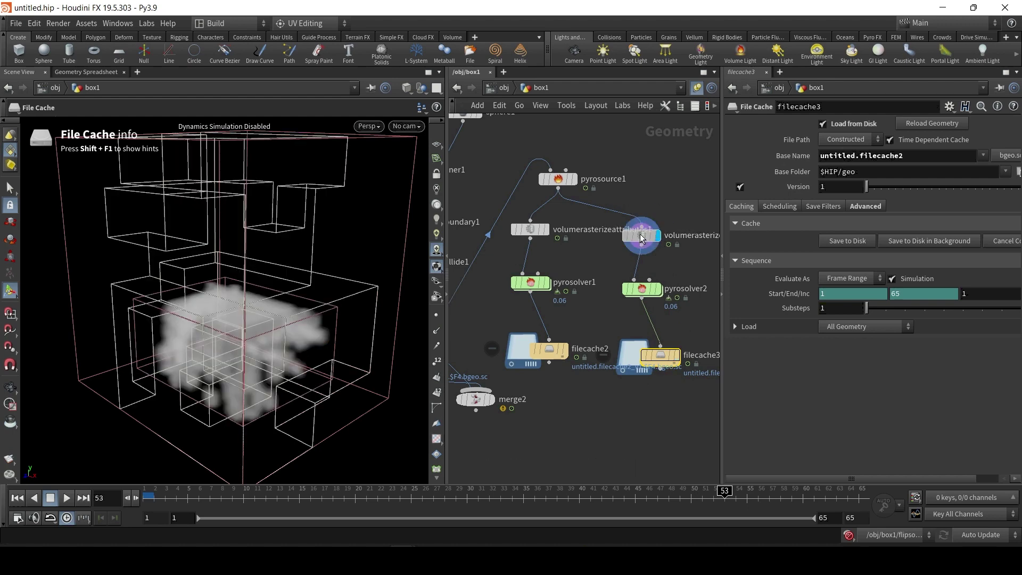
left_click(641, 238)
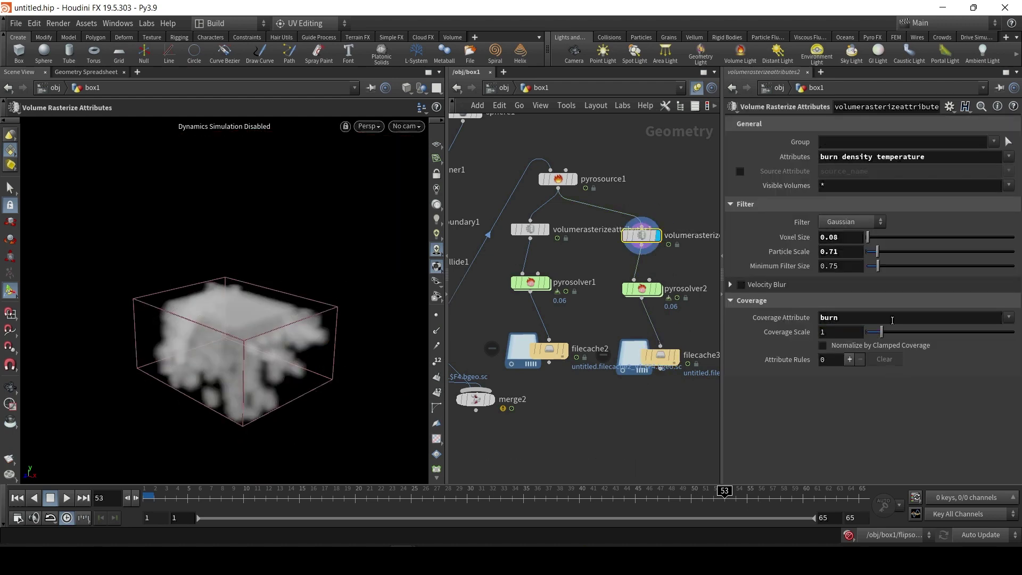
left_click(1009, 317)
left_click(991, 396)
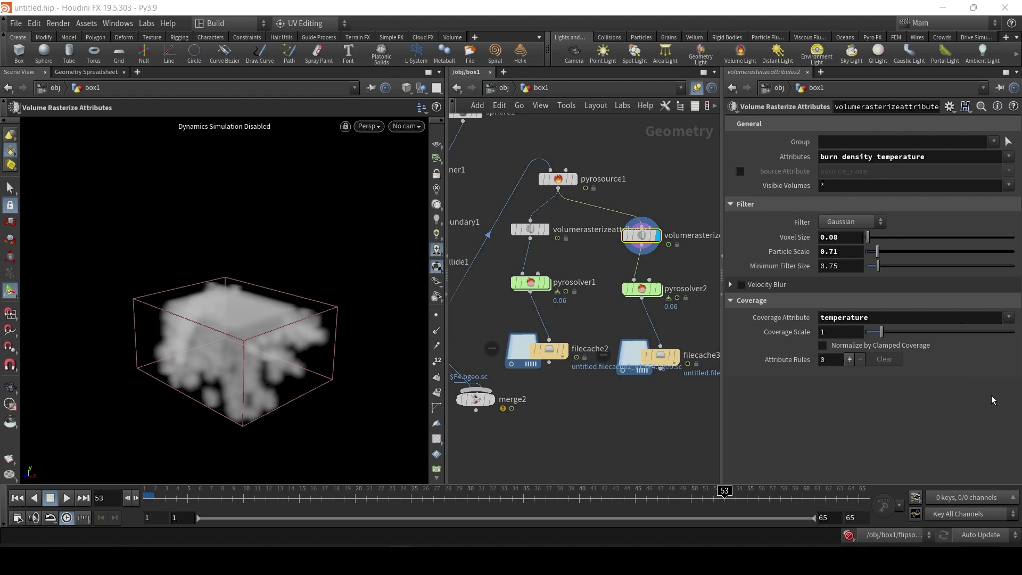
View pyrosolver2's output and open filecache3's cache settings
key("r")
left_click(645, 288)
left_click(676, 355)
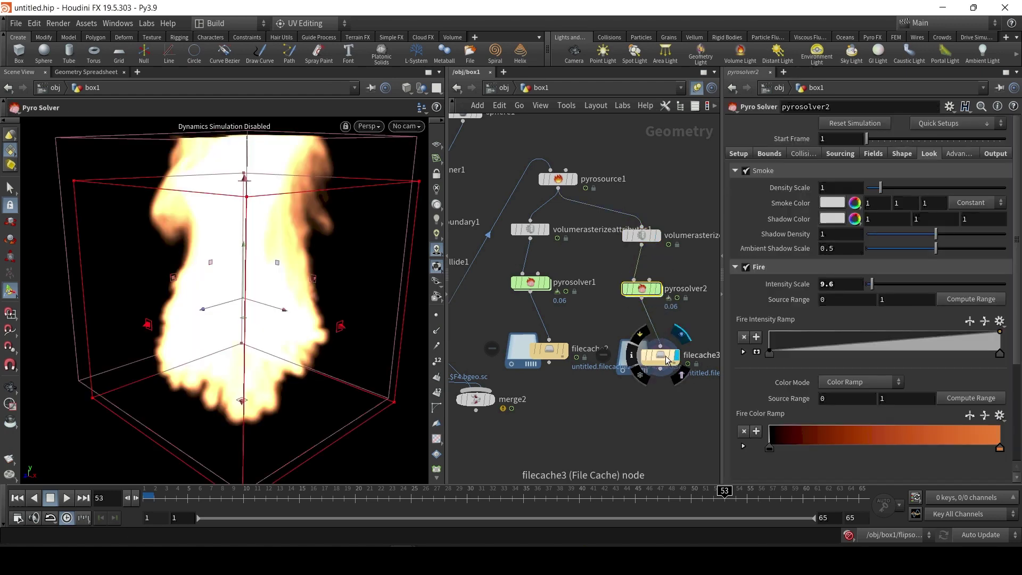
left_click(660, 355)
Bump filecache3 to version 2, write it to disk, and play back the cached fire
left_click_drag(872, 191, 875, 194)
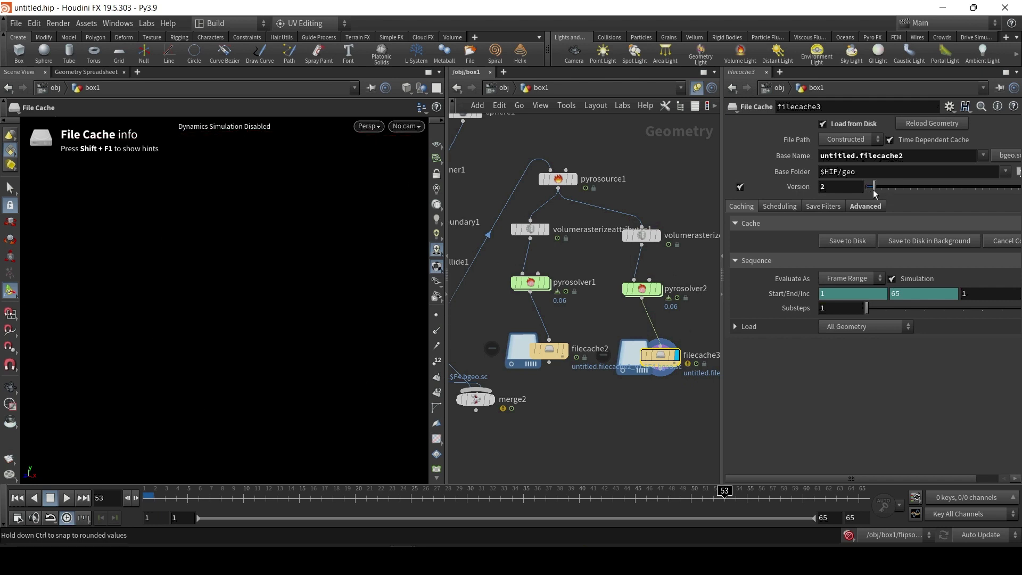
left_click(848, 241)
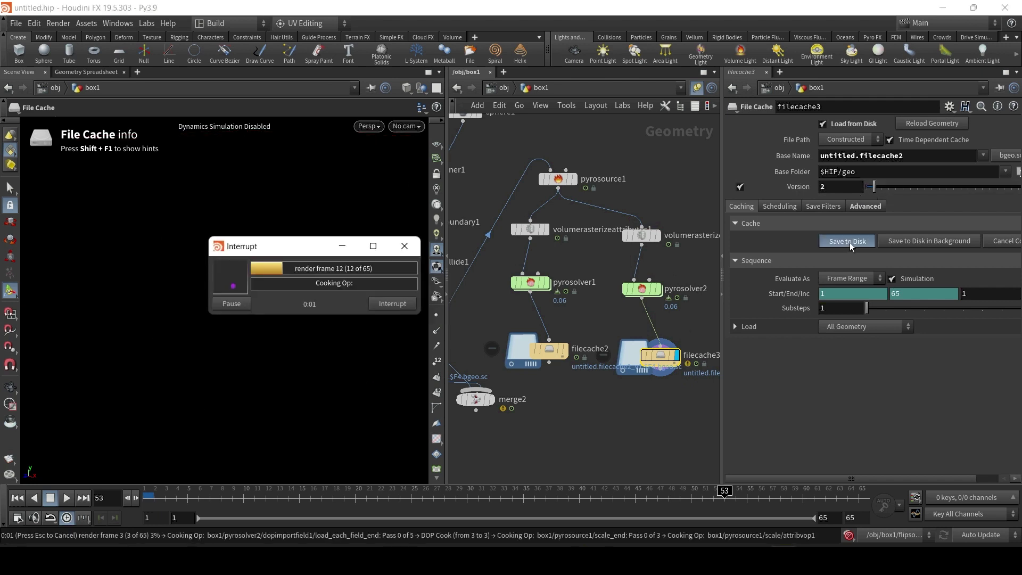
left_click(16, 499)
left_click(67, 498)
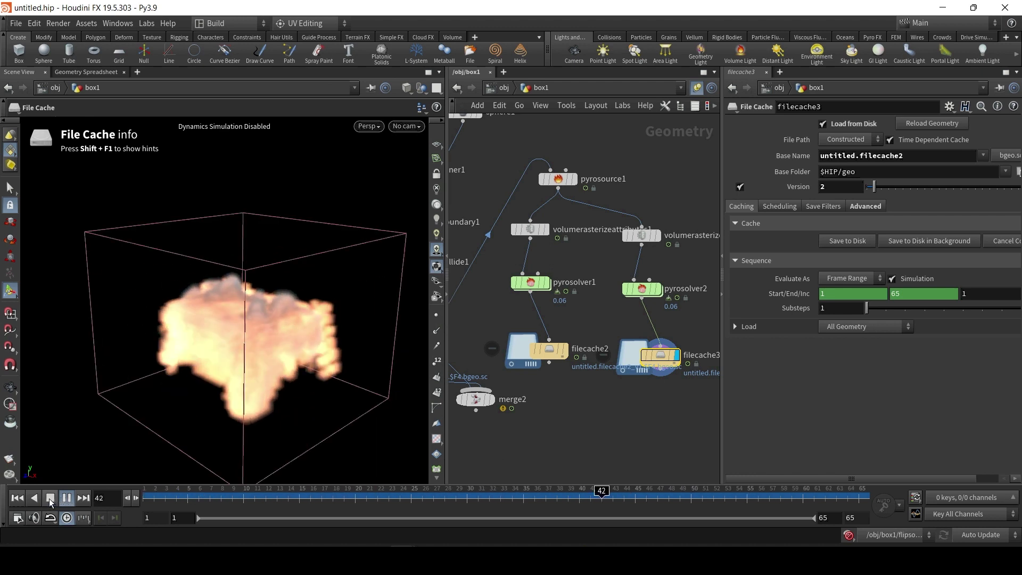
left_click(49, 498)
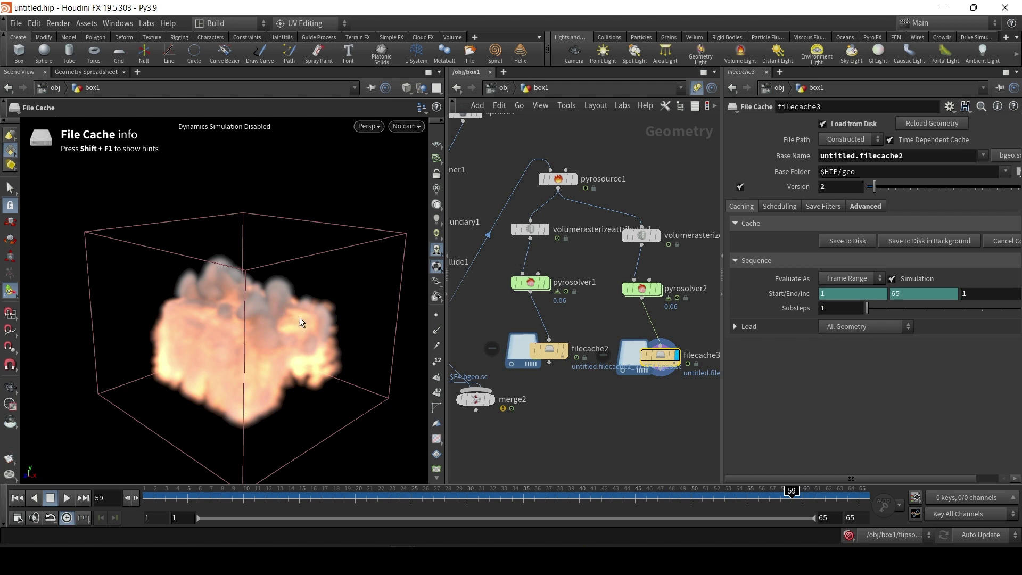
Switch volumerasterizeattributes2's coverage to burn, re-cache filecache3, and replay to frame 50
left_click(642, 234)
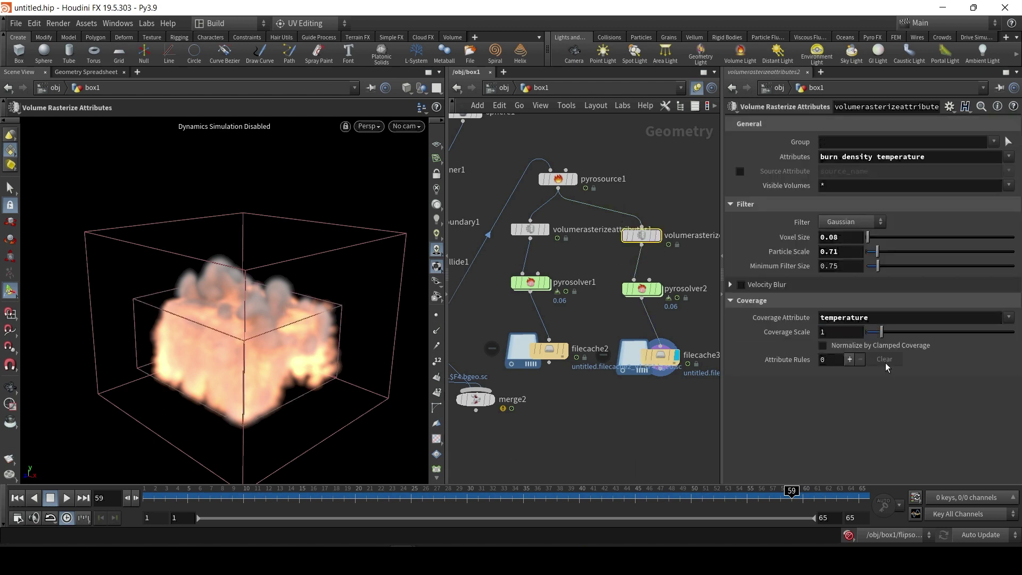
left_click(1009, 318)
left_click(980, 330)
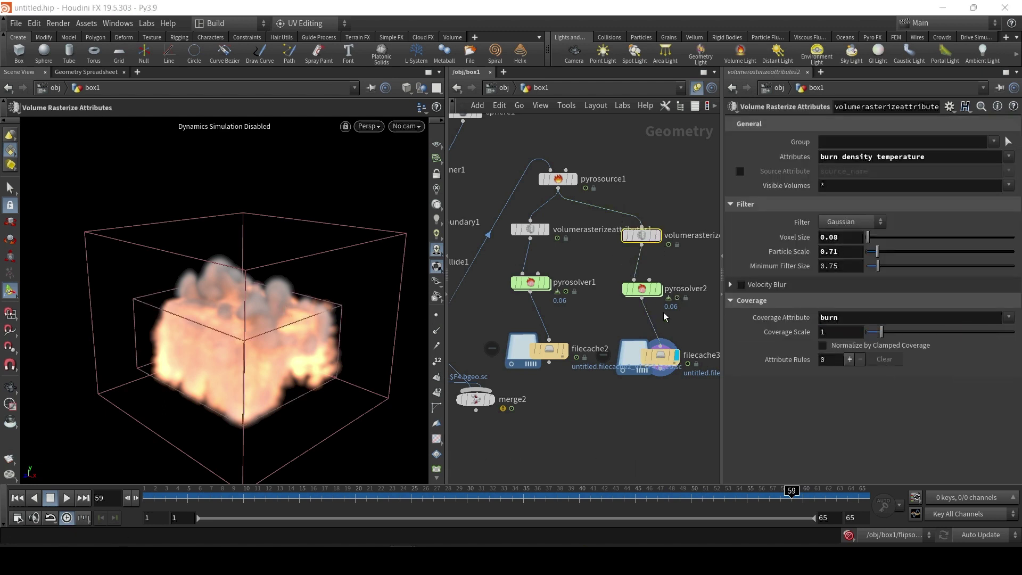
left_click(659, 356)
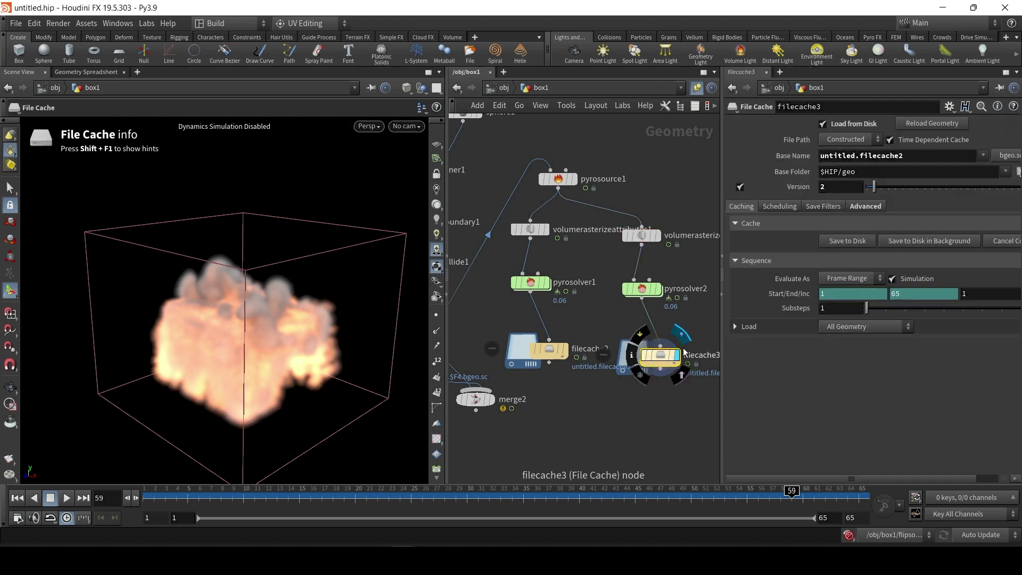
left_click(850, 241)
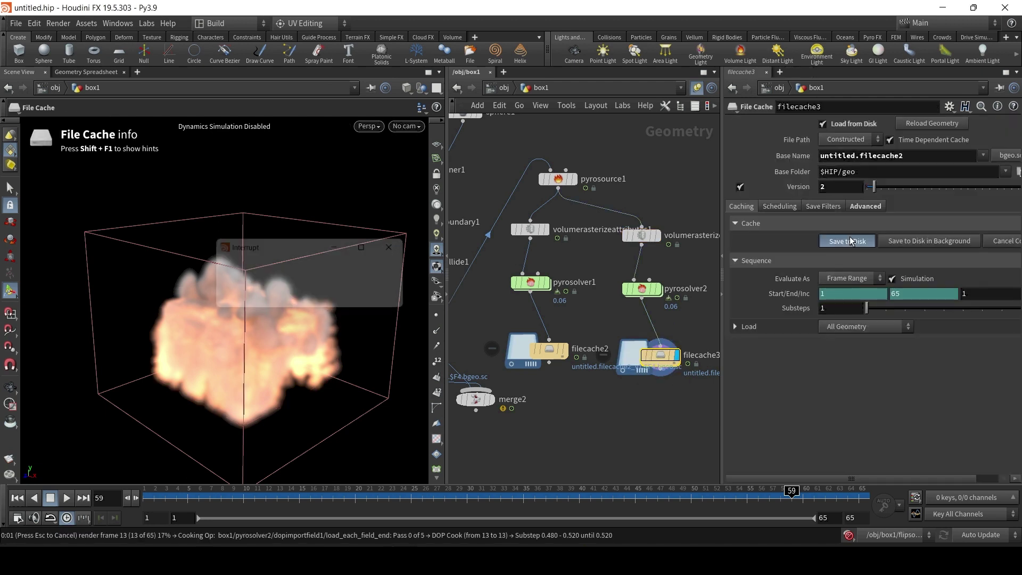
left_click(17, 499)
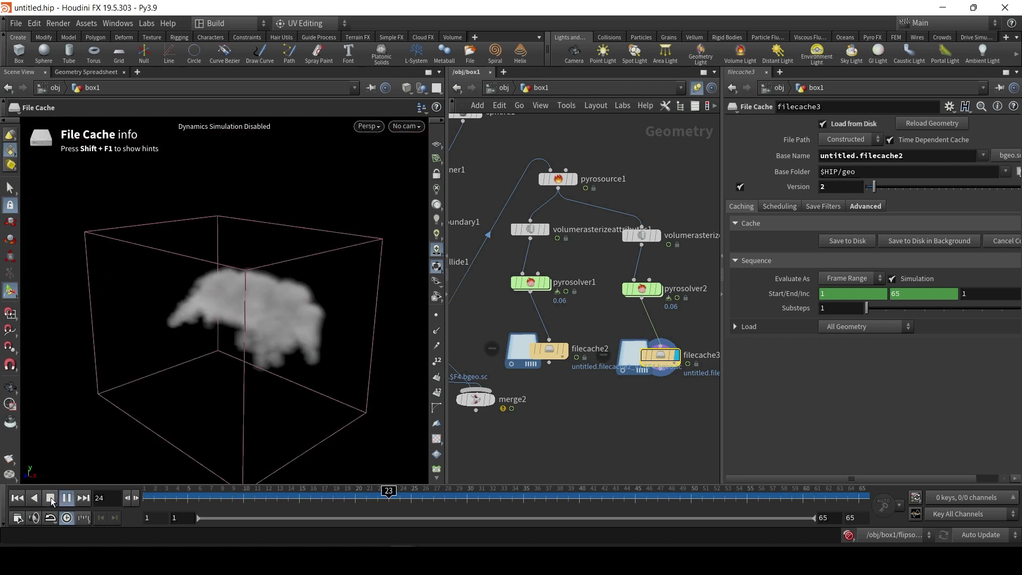
left_click(50, 497)
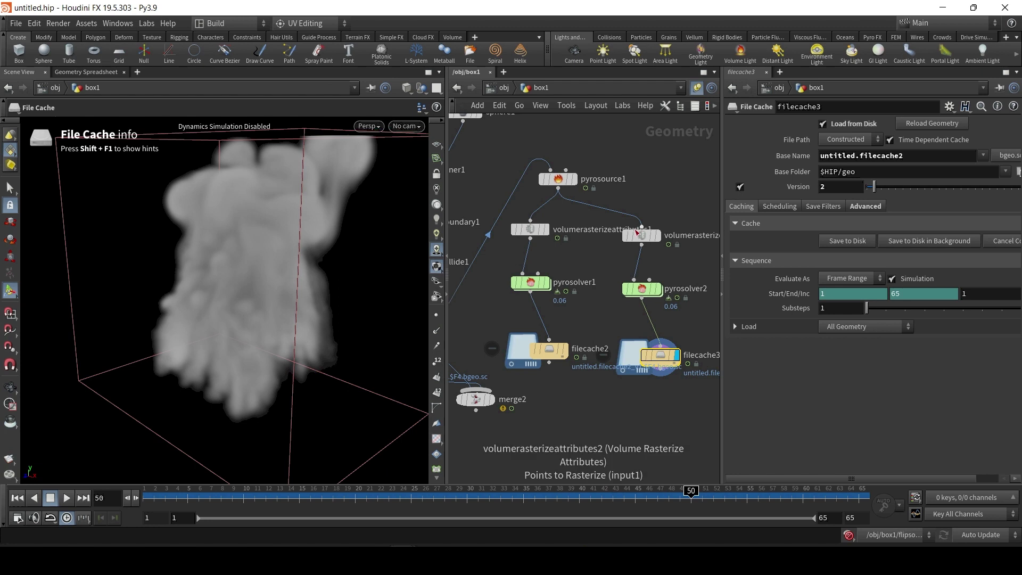
Compare volumerasterizeattributes2's burn coverage with volumerasterizeattributes1's density coverage
left_click(640, 234)
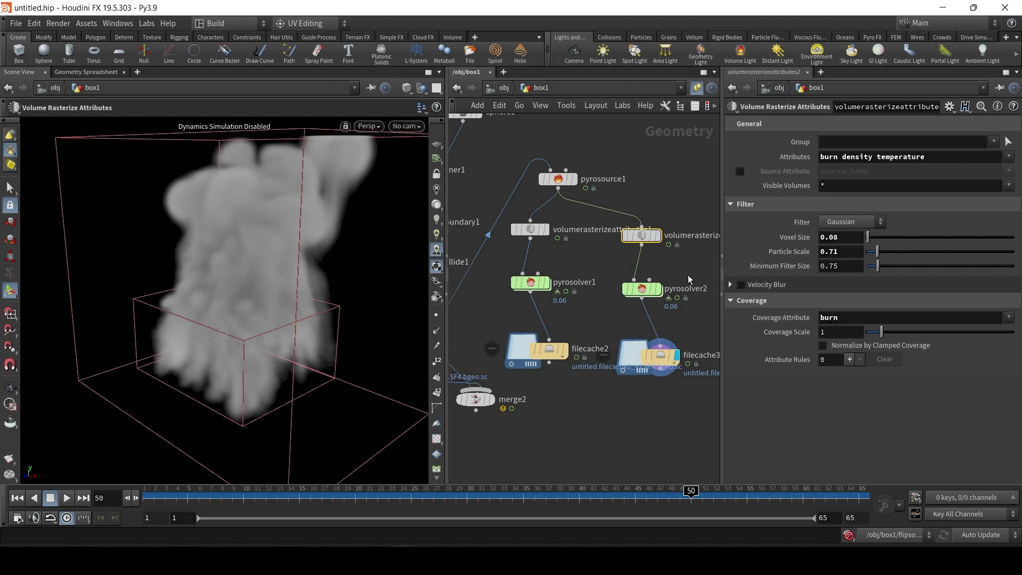
left_click(530, 229)
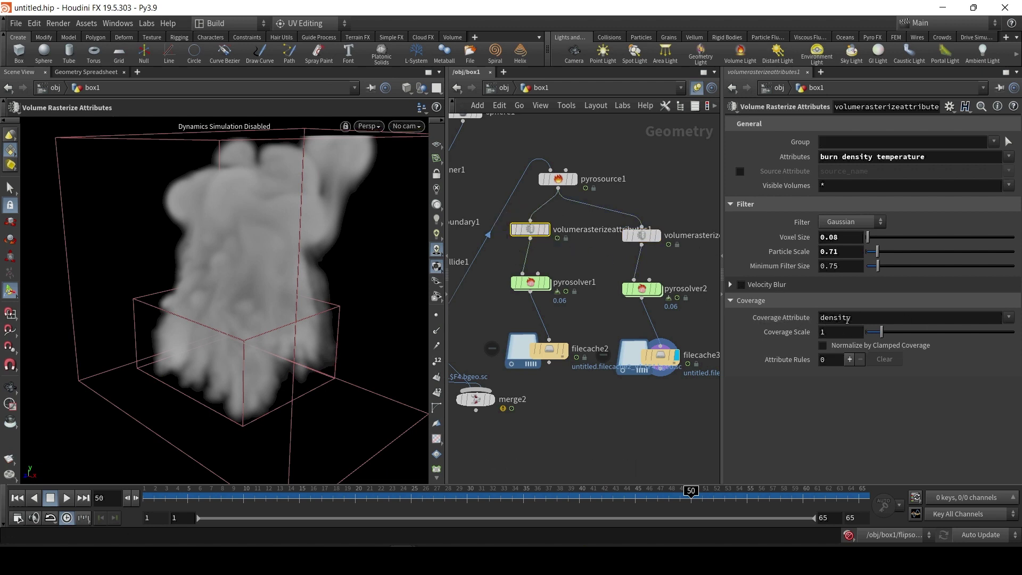
scroll(618, 265, "down", 3)
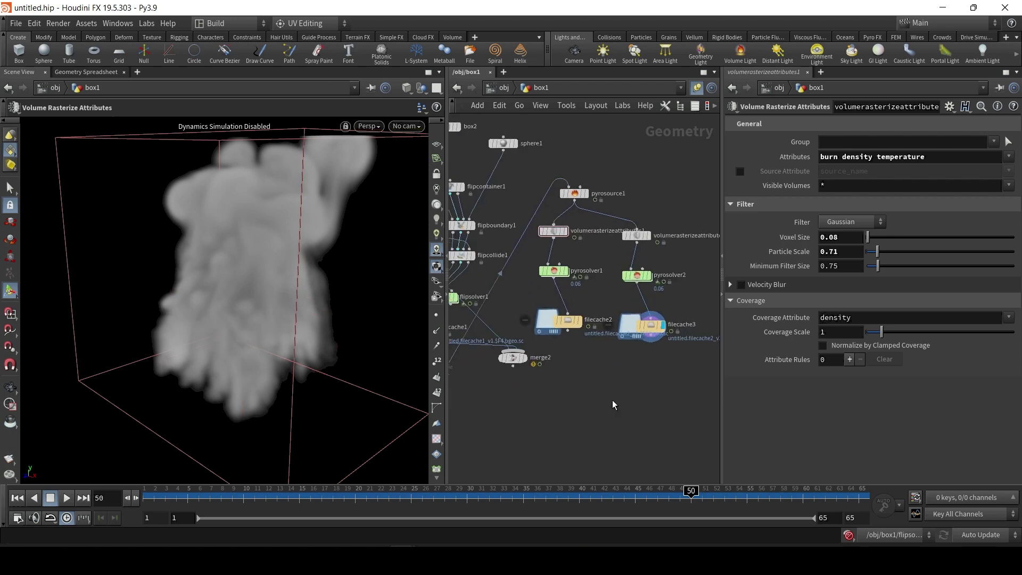
Add a Merge node and rename the two file caches to flames and smoke
key("Tab")
type("merg")
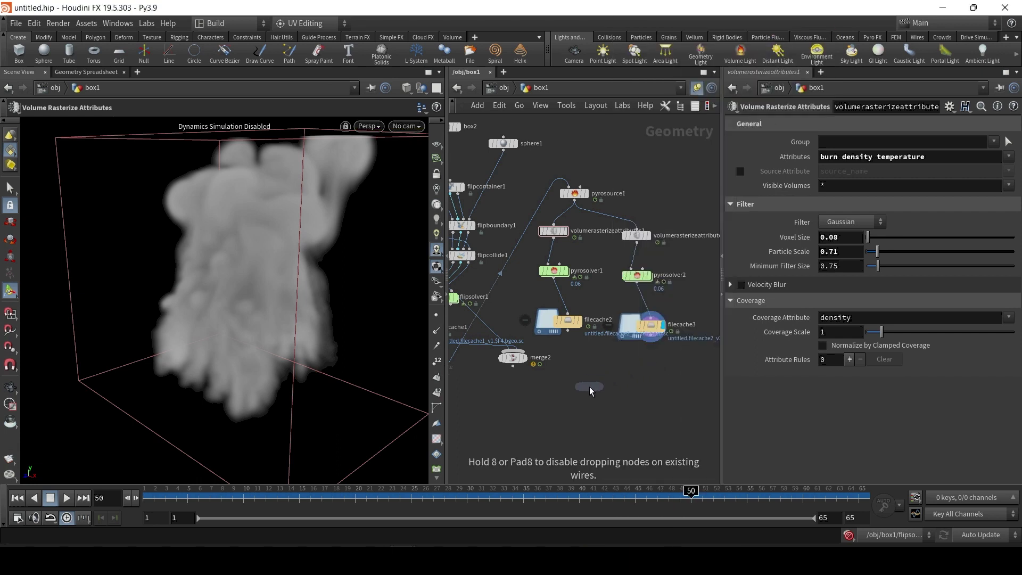
left_click(590, 386)
key("Tab")
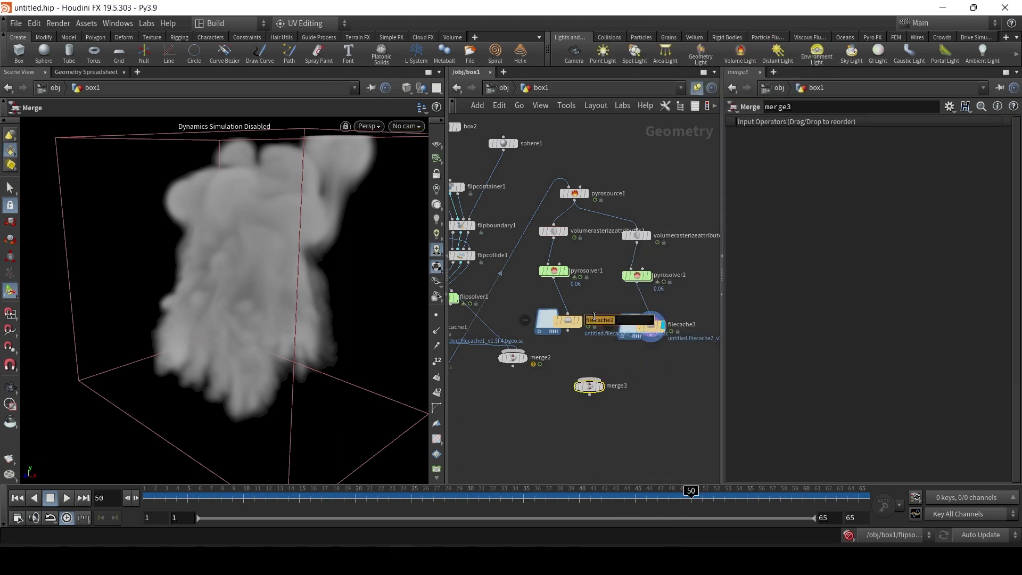
type("flames")
key("Return")
double_click(683, 324)
type("smoke")
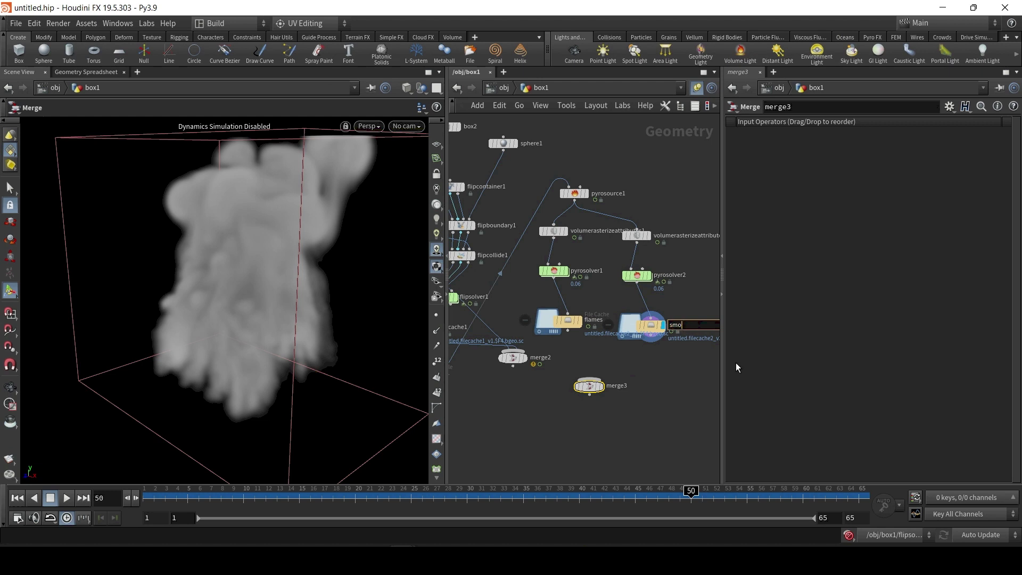
key("Return")
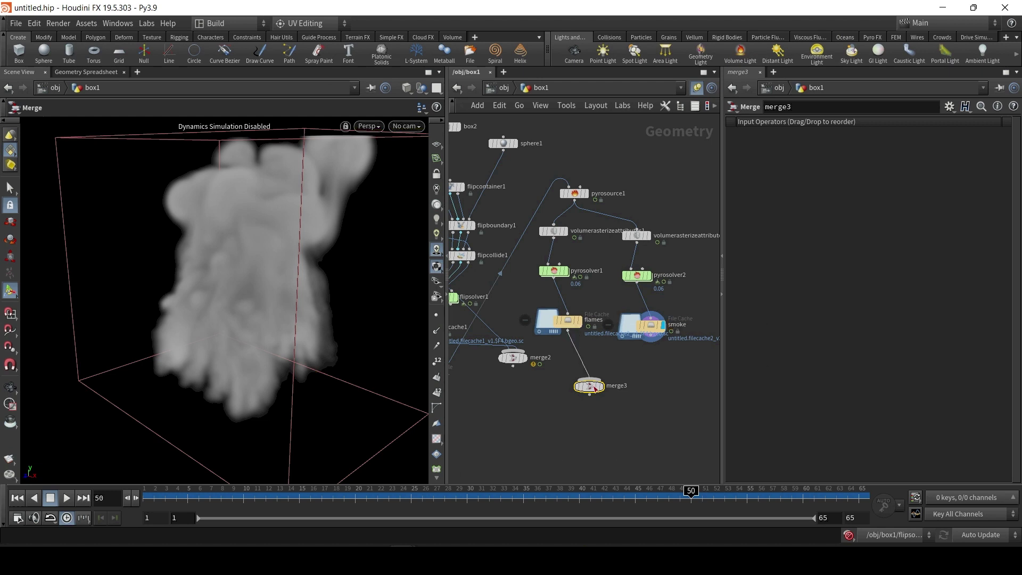
Wire flames, smoke and the OUT_COL collision geometry into merge3
left_click_drag(652, 335, 593, 386)
left_click_drag(568, 436, 653, 439)
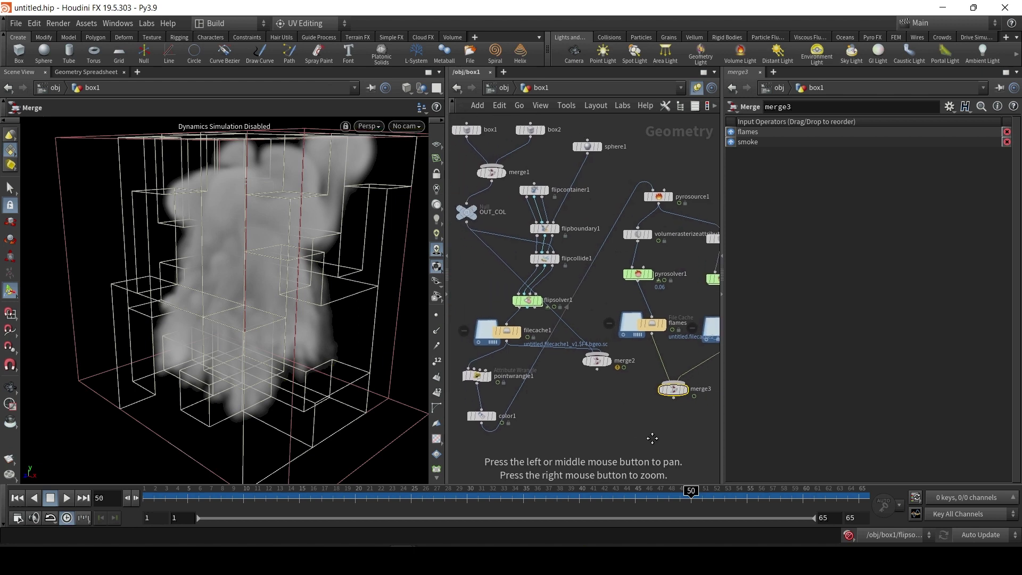
left_click_drag(468, 226, 586, 408)
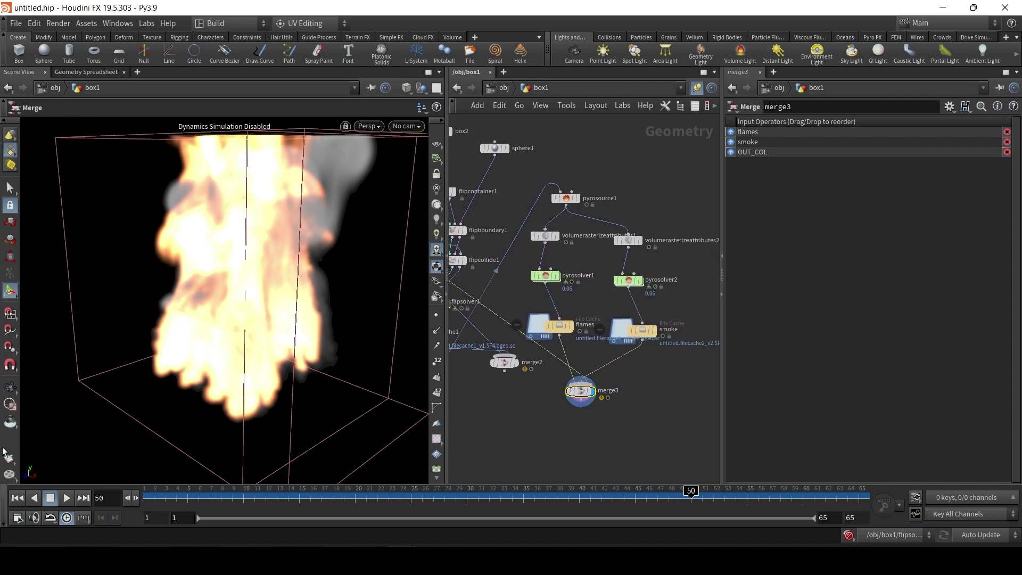
Play the merged simulation from frame 1 to frame 54 and orbit around the flames
left_click(17, 498)
left_click(66, 498)
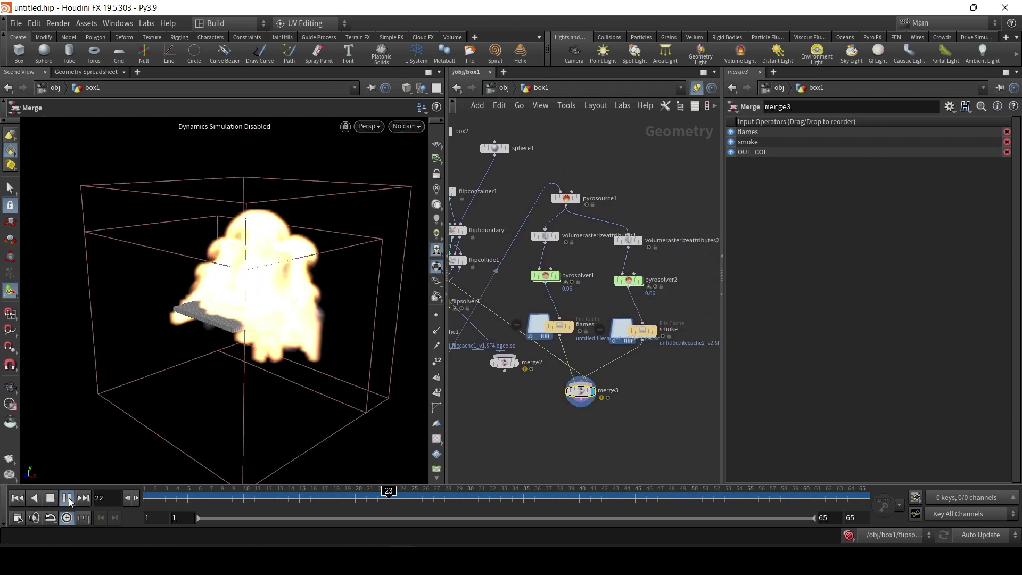
left_click(66, 498)
key("Escape")
scroll(237, 297, "up", 5)
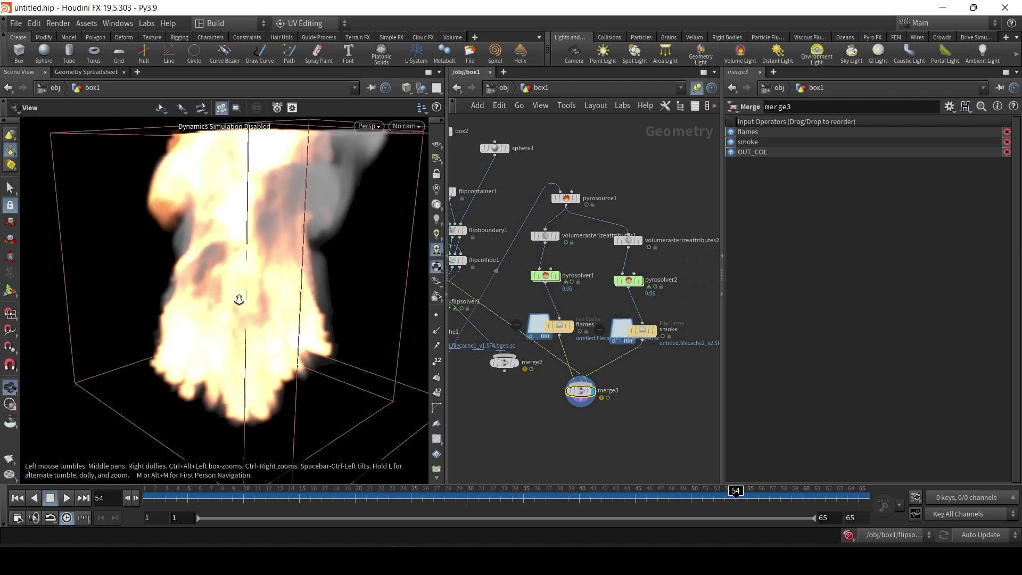
left_click_drag(306, 309, 262, 338)
key("Return")
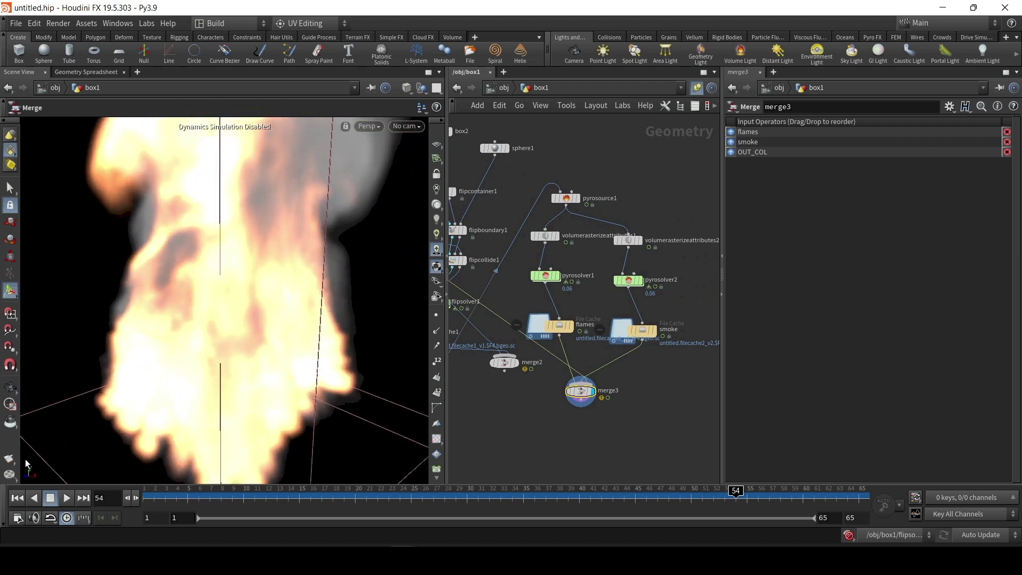
Replay from frame 1 and orbit to a wide three-quarter view of the fire and smoke
left_click(17, 498)
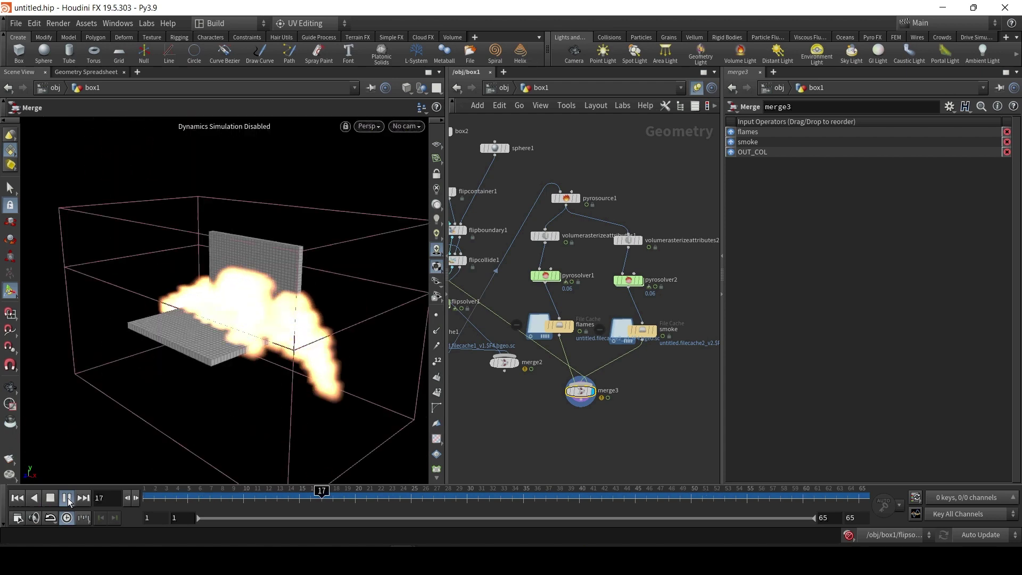
key("Escape")
left_click_drag(256, 298, 291, 320)
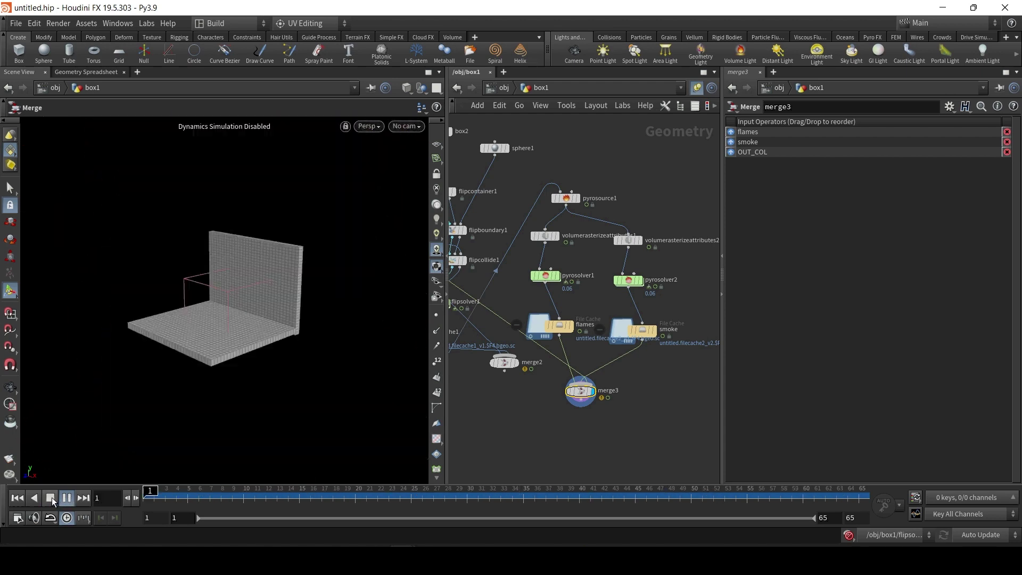
key("Up")
scroll(290, 320, "down", 5)
key("Return")
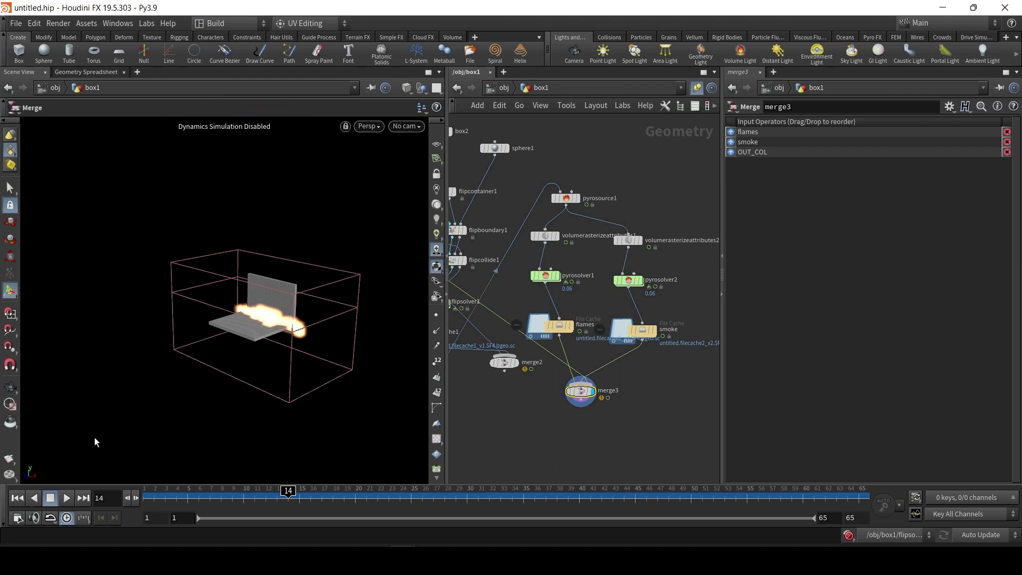
left_click(20, 499)
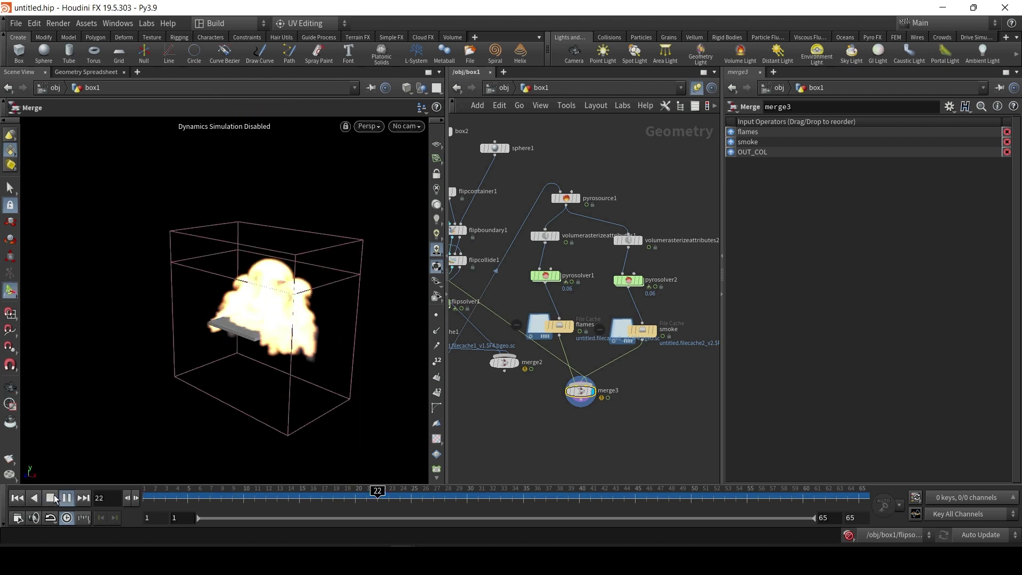